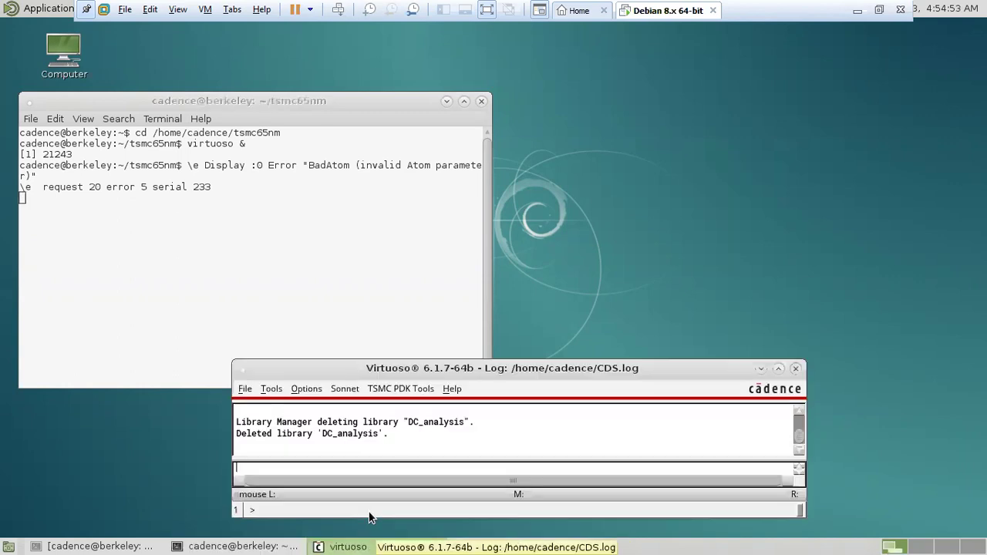
- Create library 'Cadence_learning', attach it to the existing tsmcN65 technology library, and close the form
left_click(244, 391)
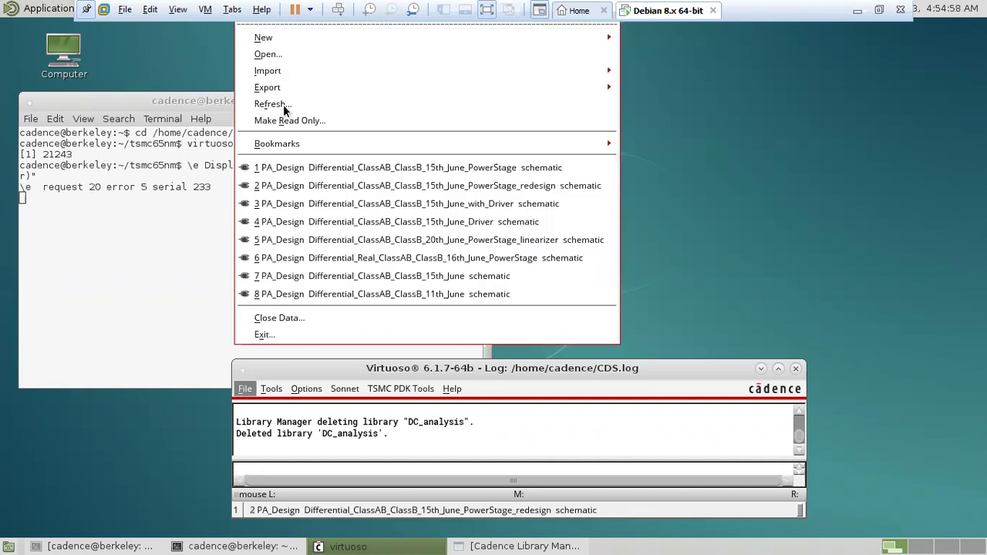
mouse_move(293, 37)
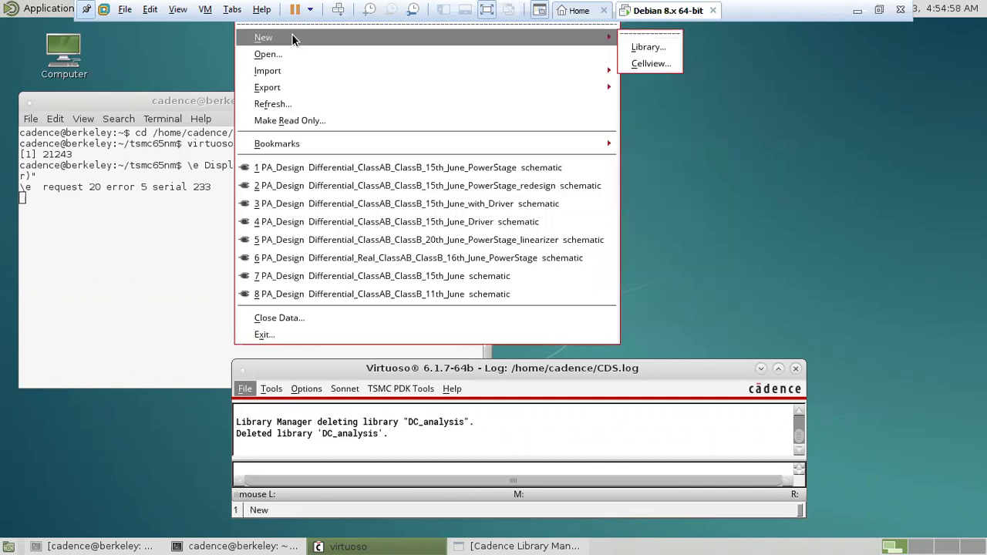
left_click(648, 47)
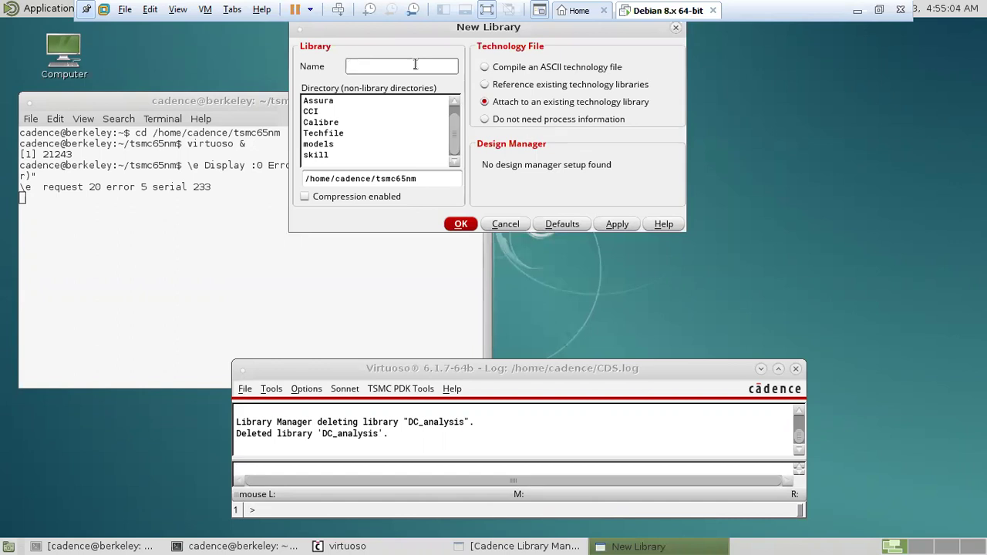
type("cadence_learning")
left_click(484, 105)
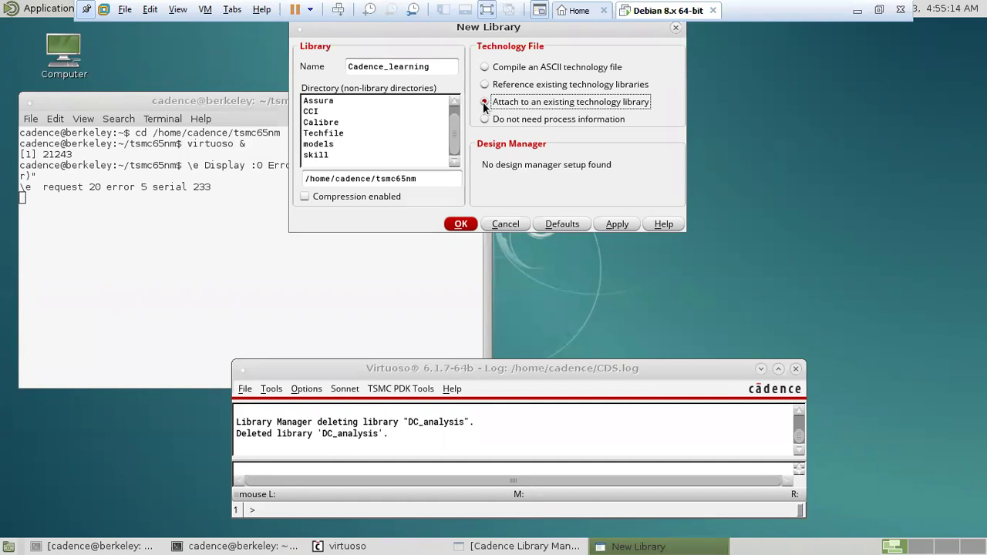
left_click(617, 224)
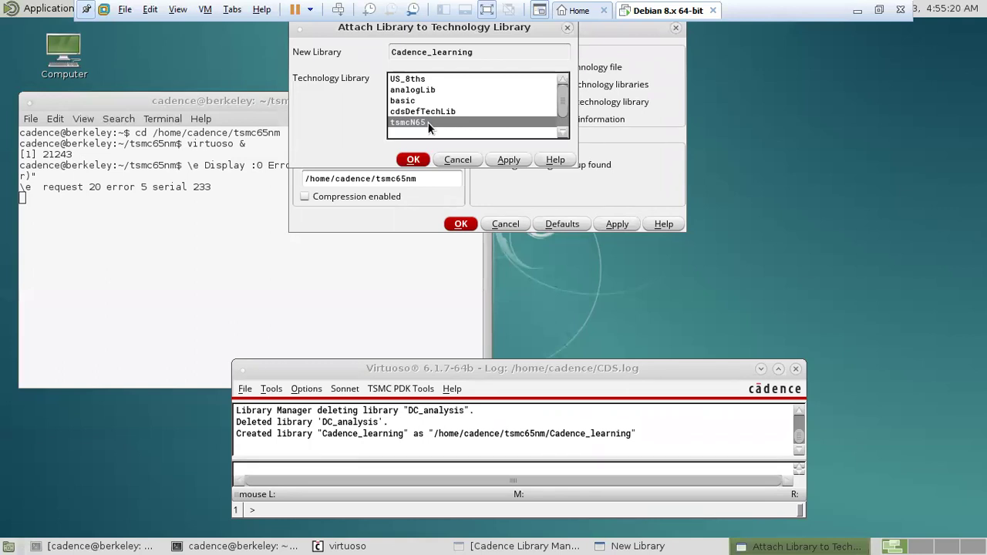
left_click(516, 160)
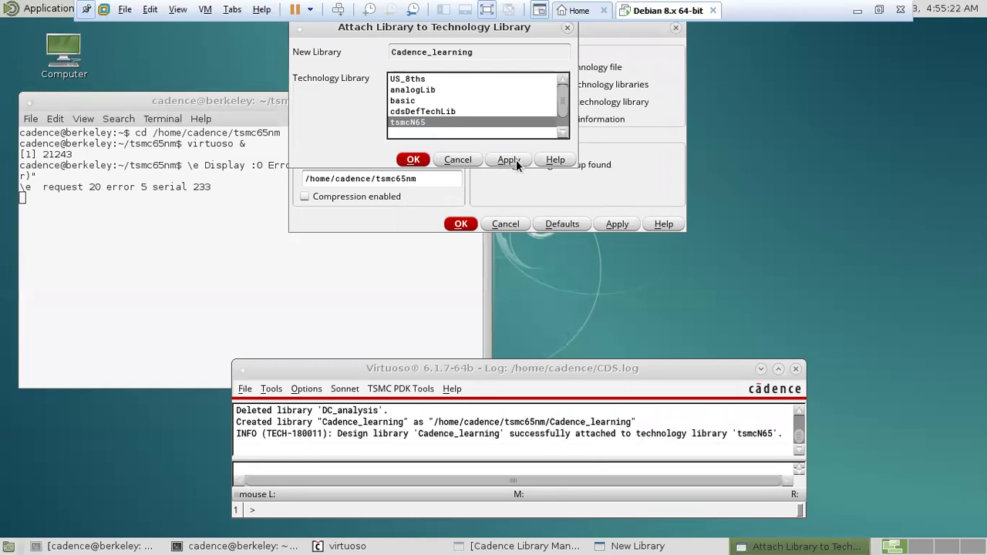
left_click(402, 162)
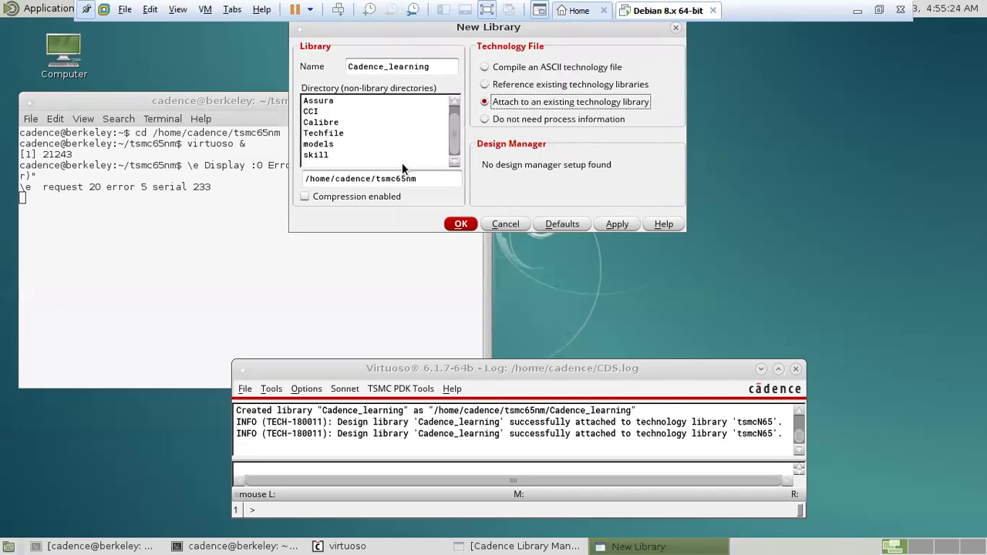
left_click(676, 28)
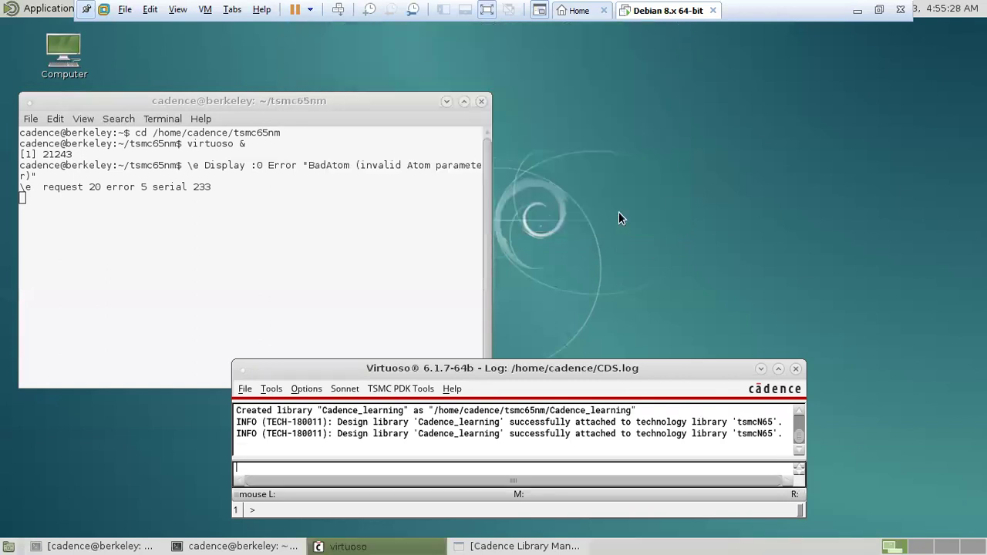
- Start a new cellview with Cadence_learning as its target library
left_click(243, 390)
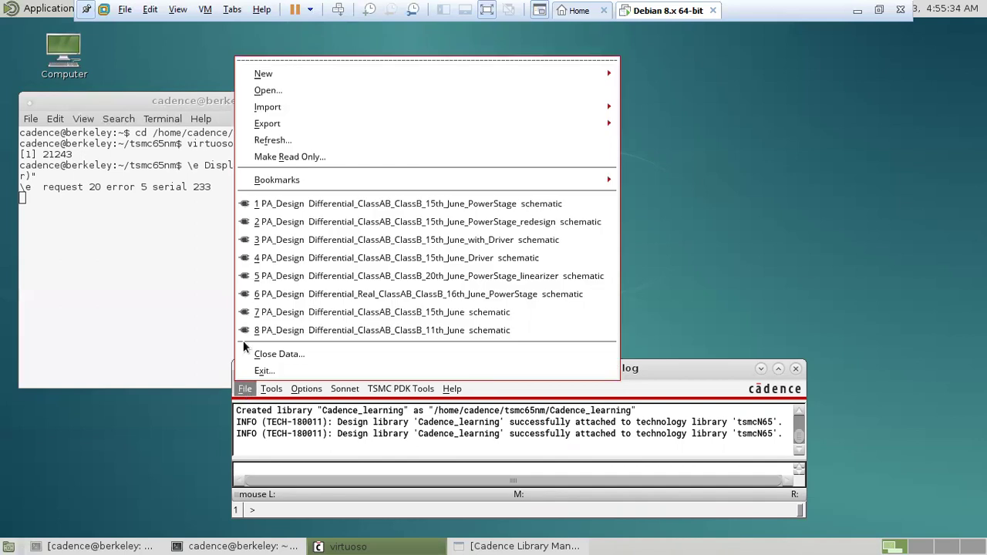
mouse_move(280, 71)
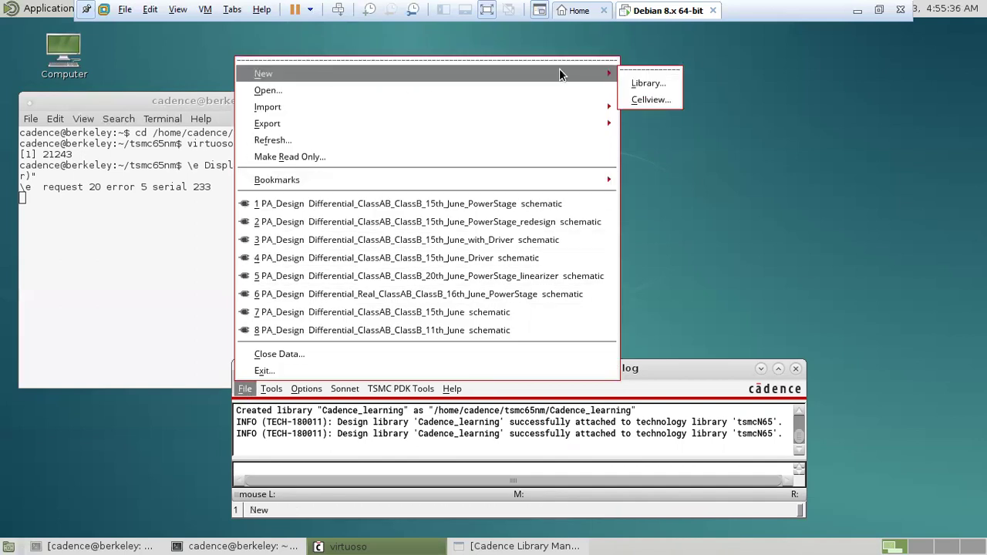
left_click(662, 100)
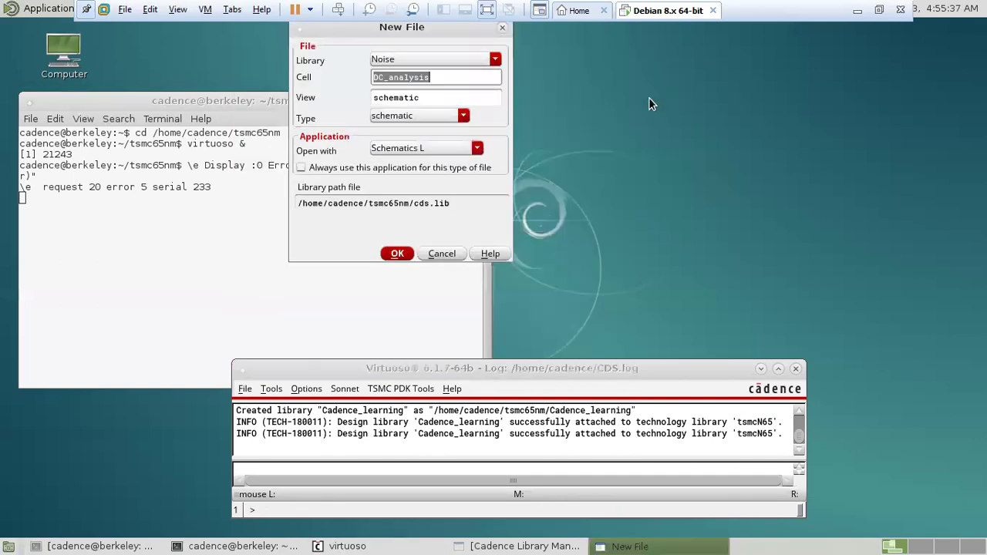
left_click(494, 60)
left_click(495, 59)
left_click(494, 59)
left_click(495, 60)
left_click(494, 59)
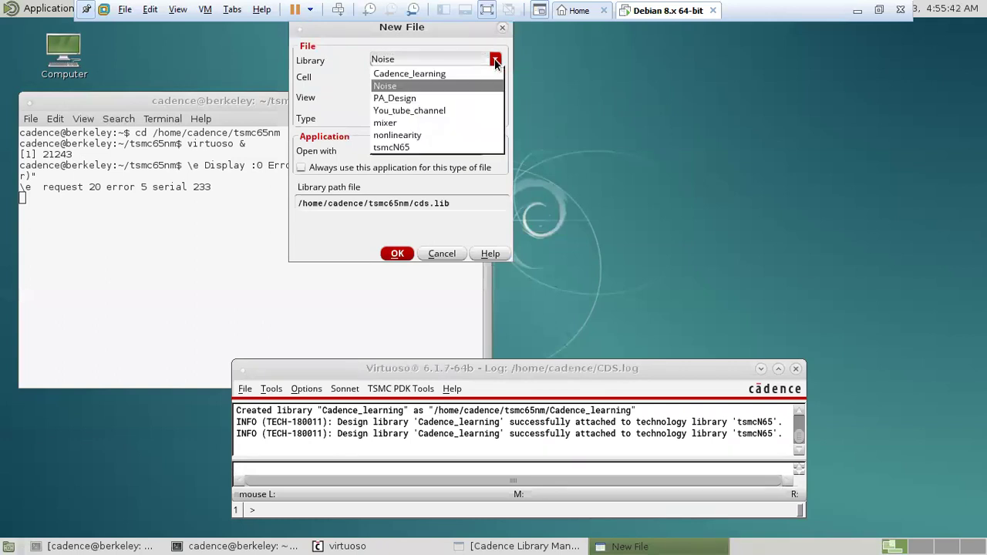
left_click(488, 71)
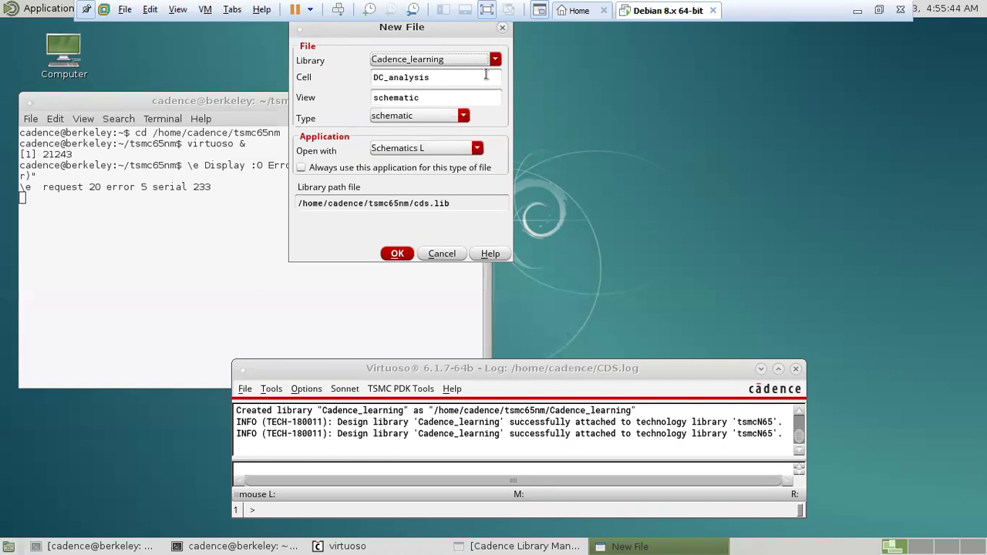
- Name the cell 'DC_analysis' and create the schematic view
left_click(483, 76)
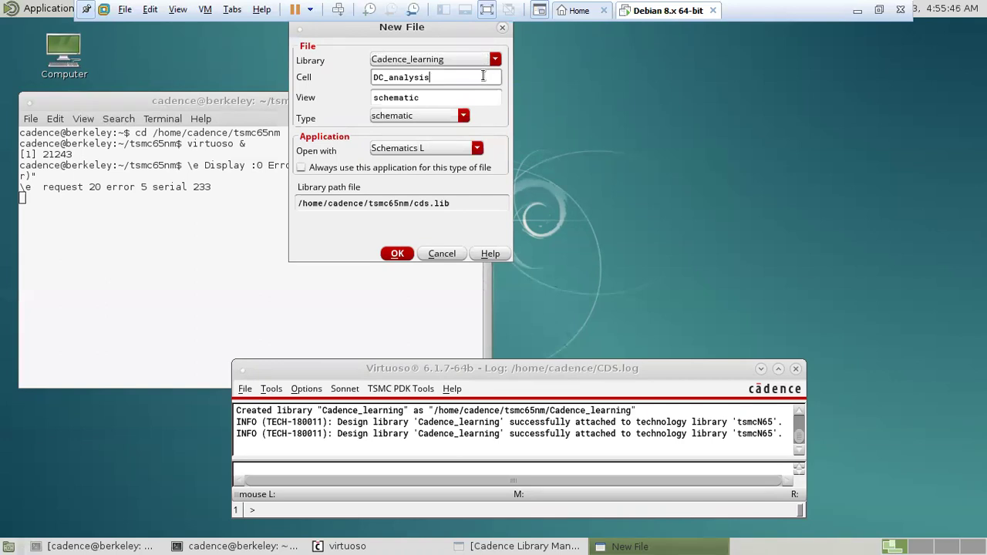
key("BackSpace")
key("BackSpace")
key("BackSpace")
key("BackSpace")
key("BackSpace")
key("BackSpace")
key("BackSpace")
key("BackSpace")
key("BackSpace")
key("BackSpace")
key("BackSpace")
type("DC_analysis")
left_click(398, 254)
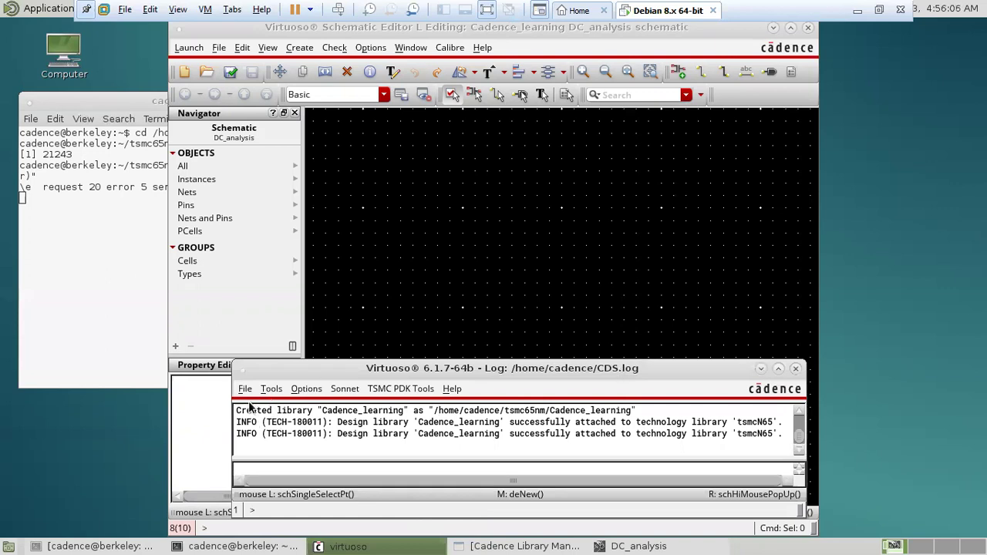
- Open the Library Manager and show Cadence_learning's contents, including the DC_analysis schematic
left_click(272, 392)
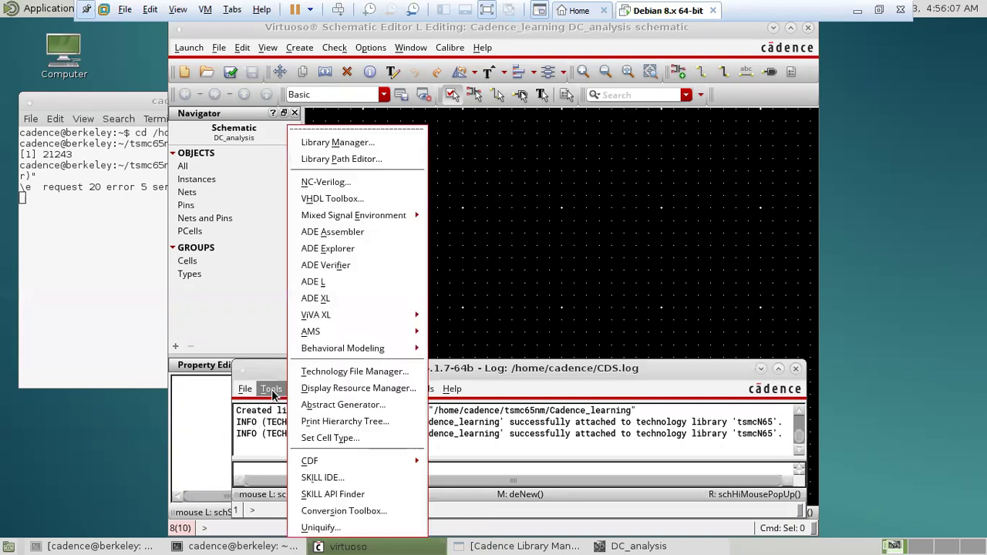
left_click(322, 143)
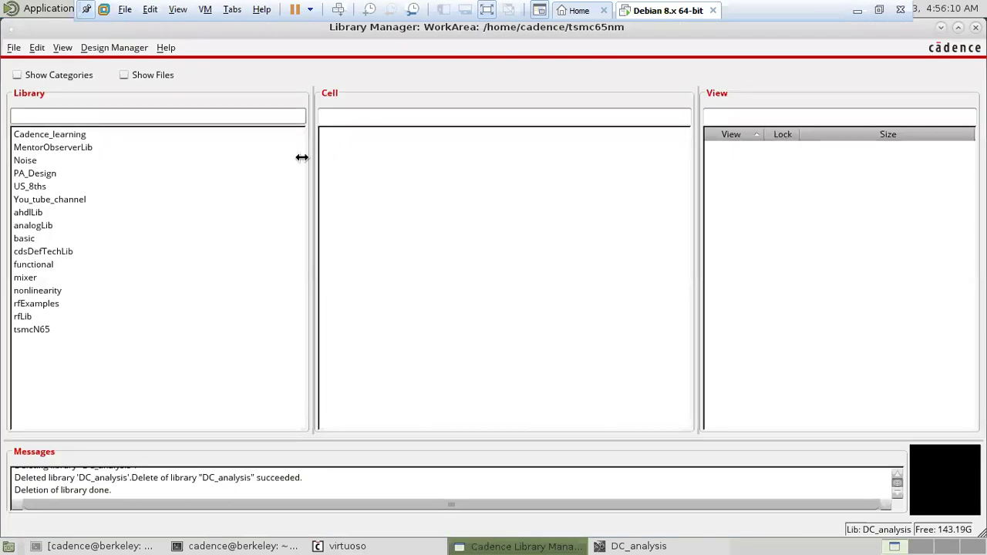
left_click(71, 135)
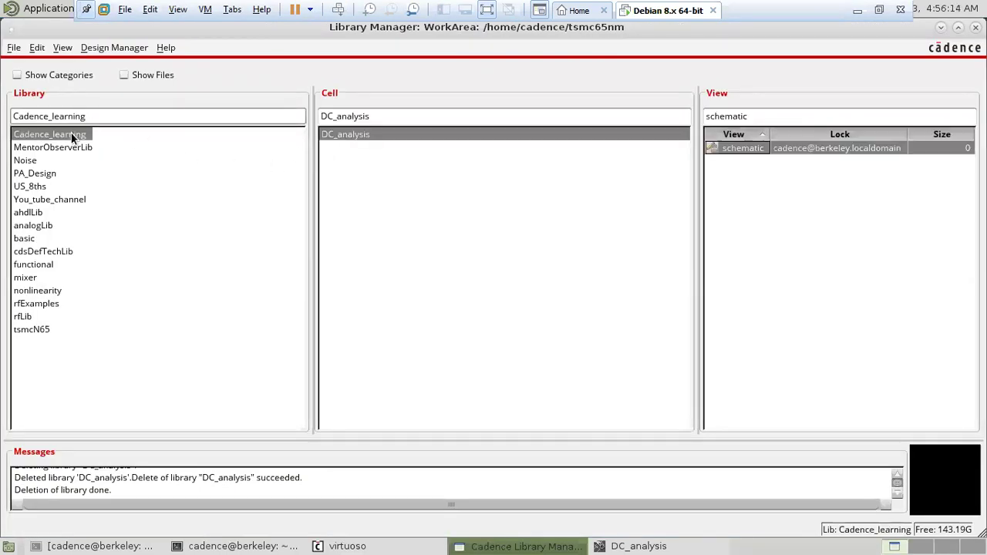
- Open the DC_analysis schematic and maximize the editor window
double_click(358, 140)
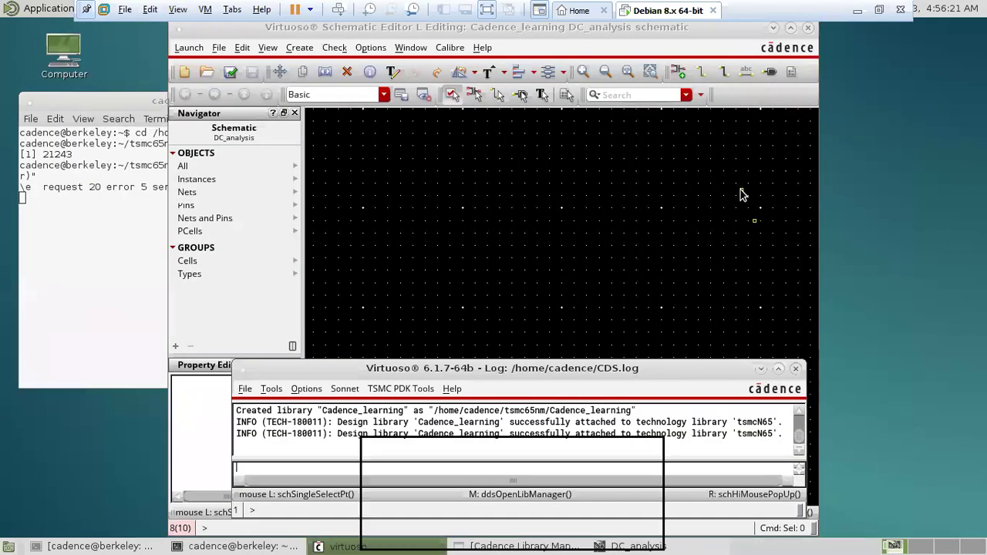
left_click(692, 227)
key("p")
left_click(791, 28)
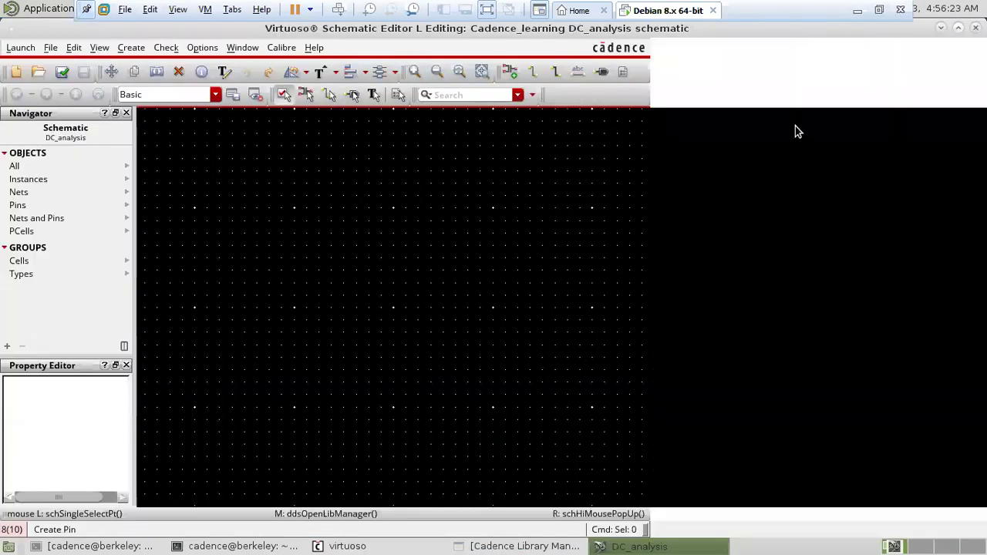
key("Escape")
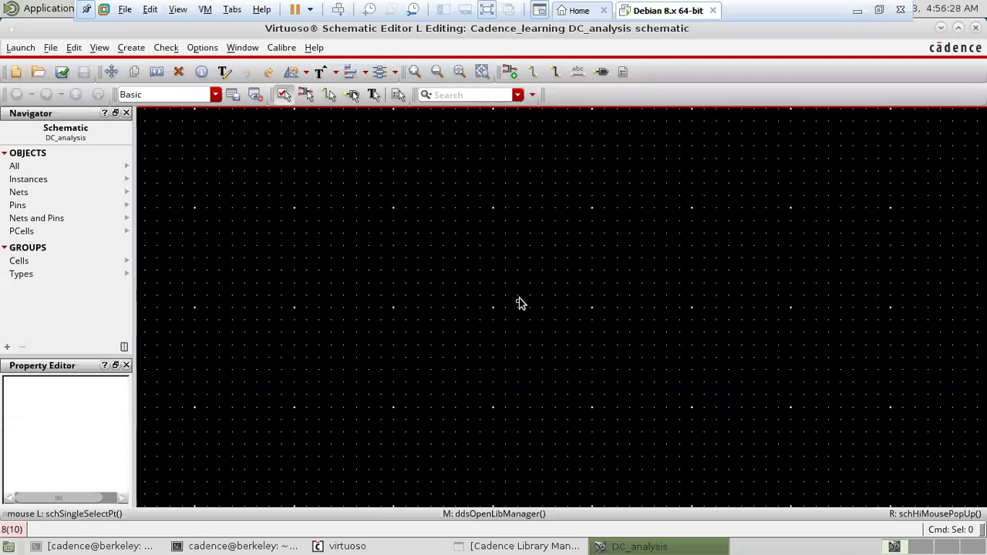
- Add an instance by browsing tsmcN65, filtering for 'nm', and choosing the nmos_rf symbol view
key("i")
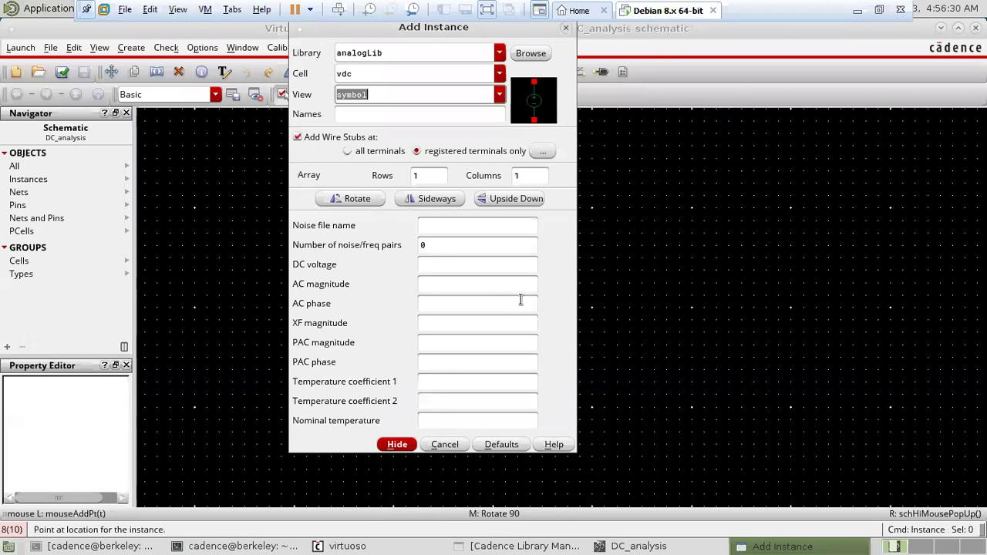
left_click(538, 57)
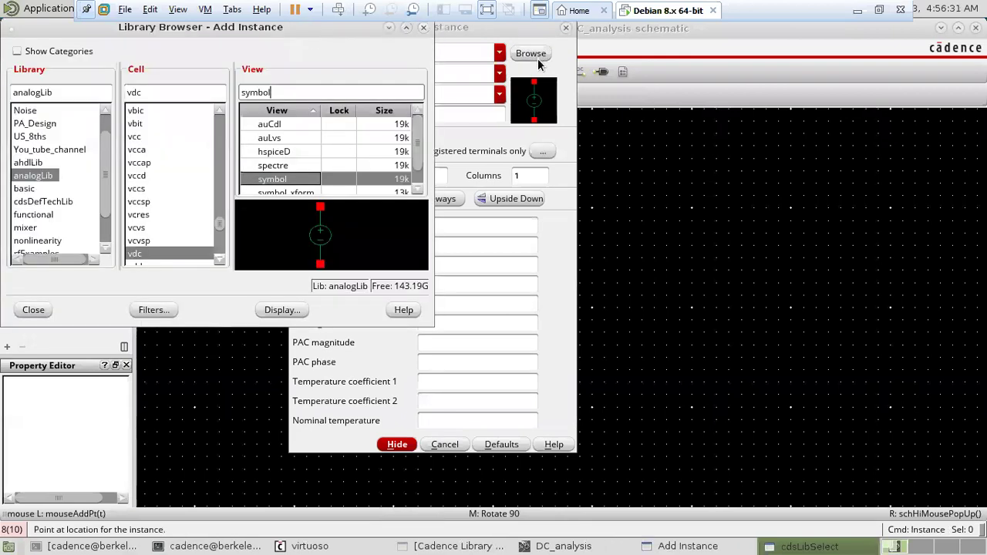
scroll(106, 205, "down", 1)
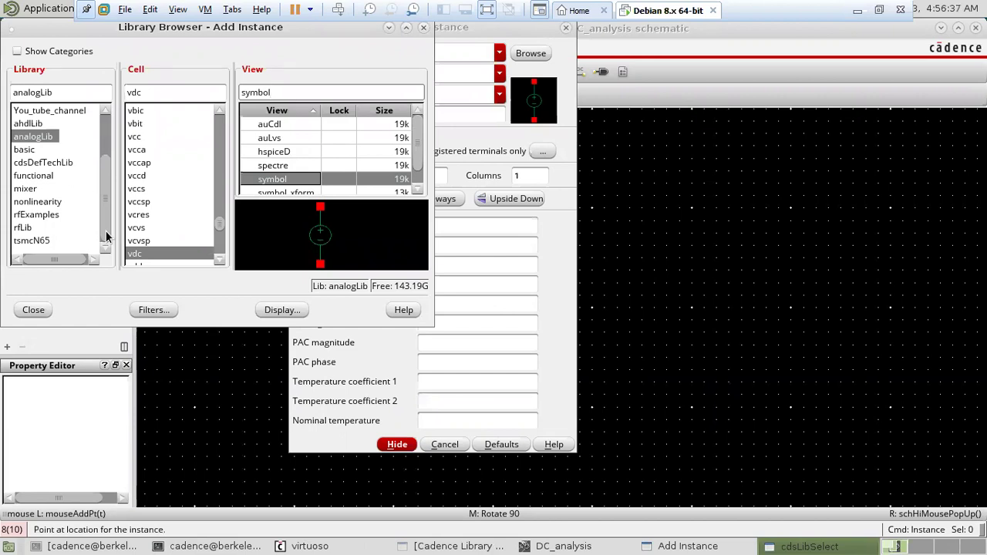
left_click(38, 241)
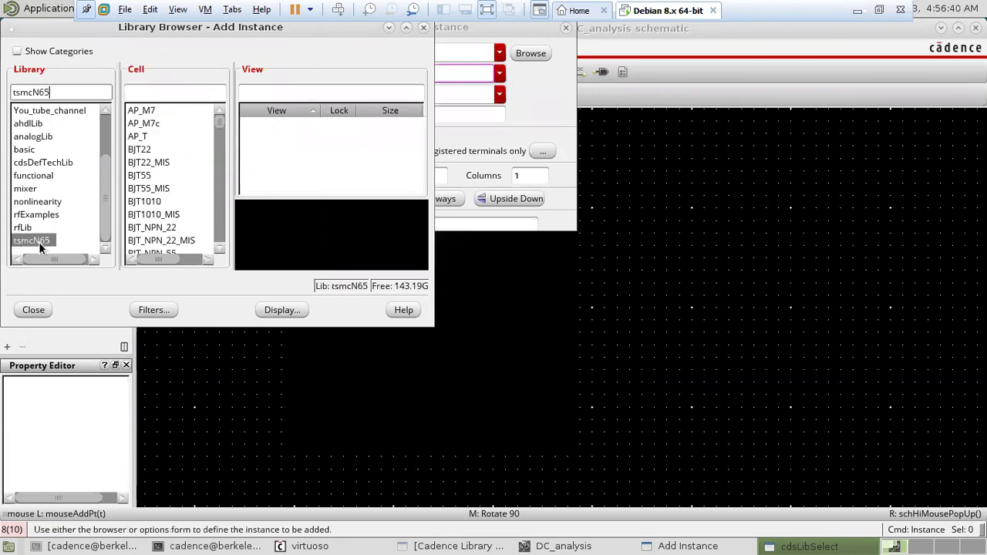
left_click(129, 92)
type("nm")
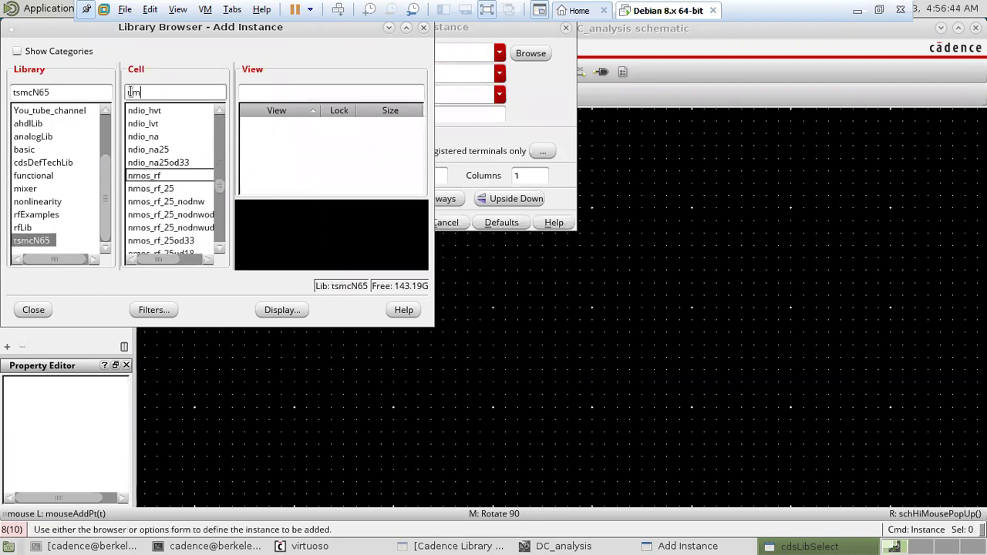
left_click(143, 178)
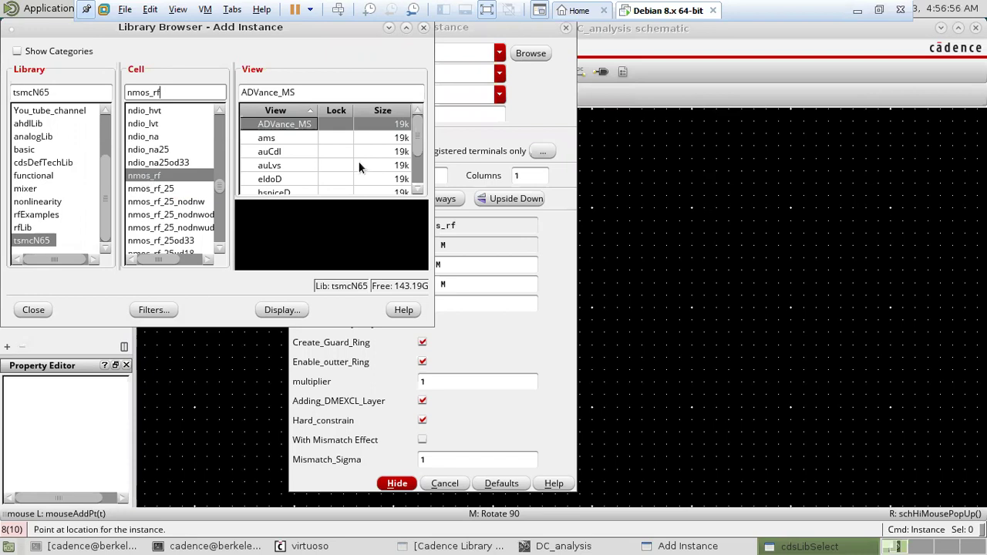
left_click_drag(419, 142, 419, 181)
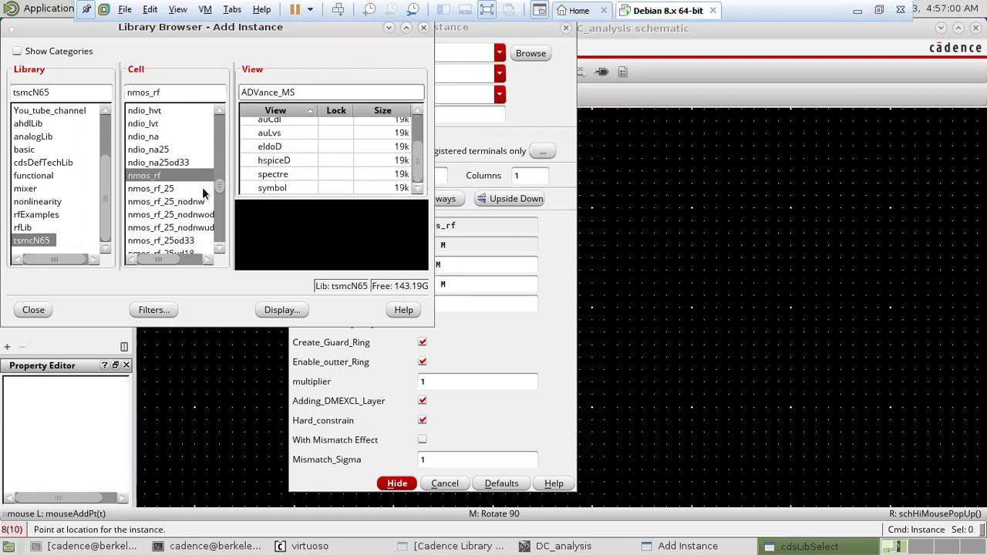
left_click(257, 190)
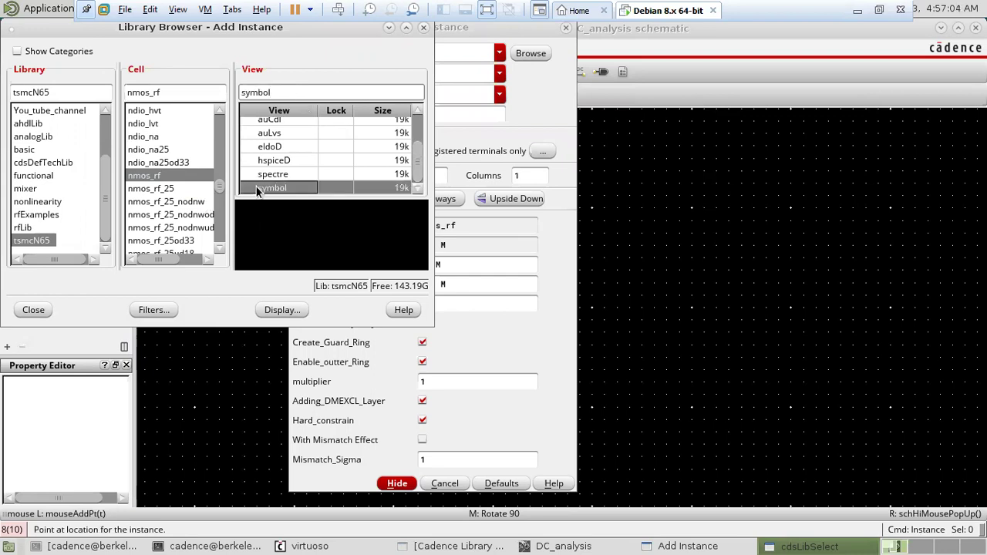
- Change the nmos_rf Number_of_Fingers from 16 to 20
left_click(560, 285)
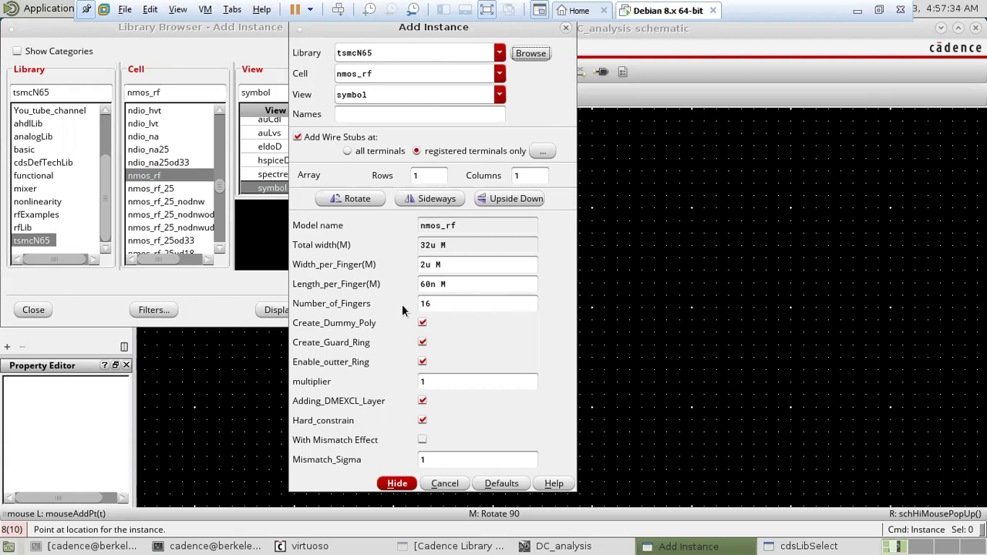
left_click(434, 303)
key("BackSpace")
key("BackSpace")
type("20")
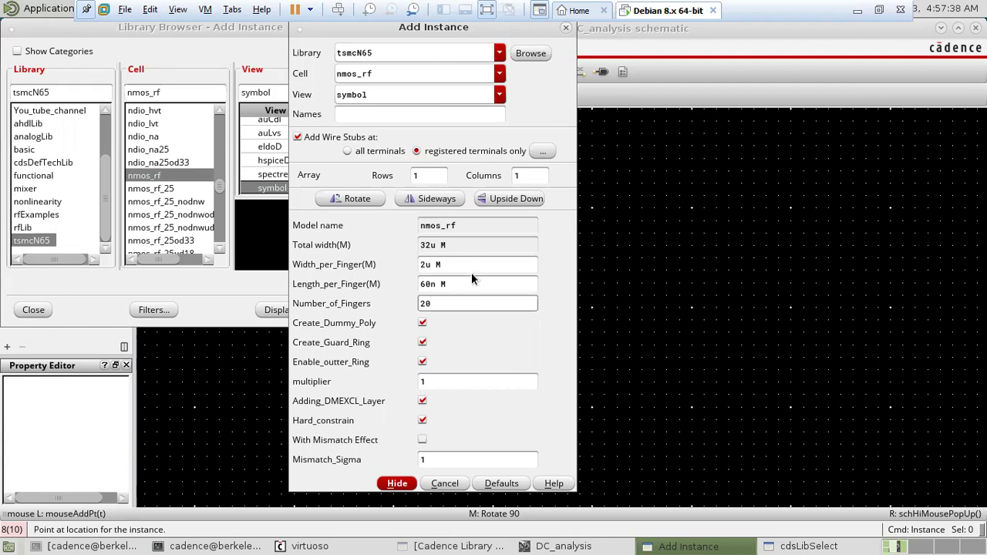
left_click(478, 263)
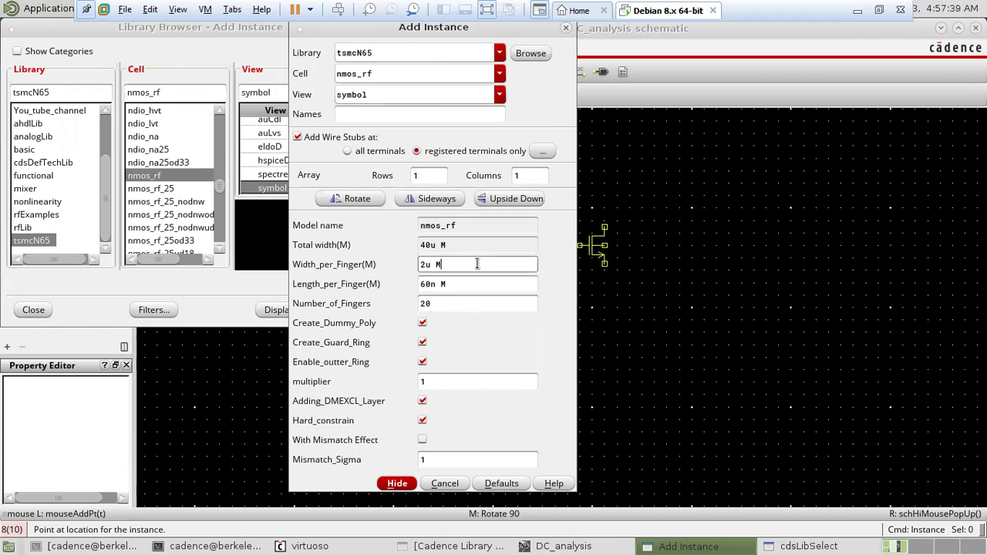
- Try a multiplier of 2, then set the multiplier back to 1
left_click(474, 384)
key("BackSpace")
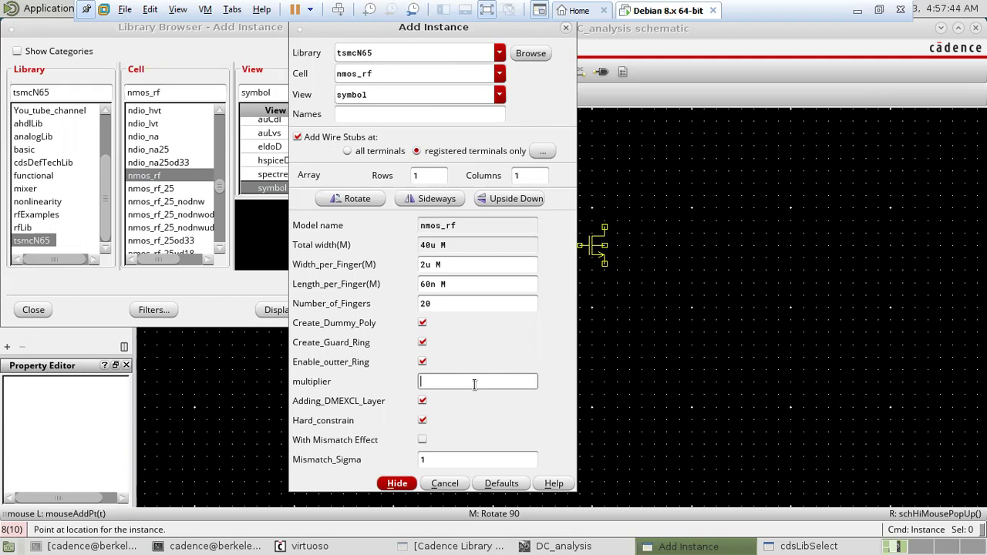
type("2")
left_click(478, 301)
key("BackSpace")
type("1")
key("BackSpace")
type("2")
key("BackSpace")
type("1")
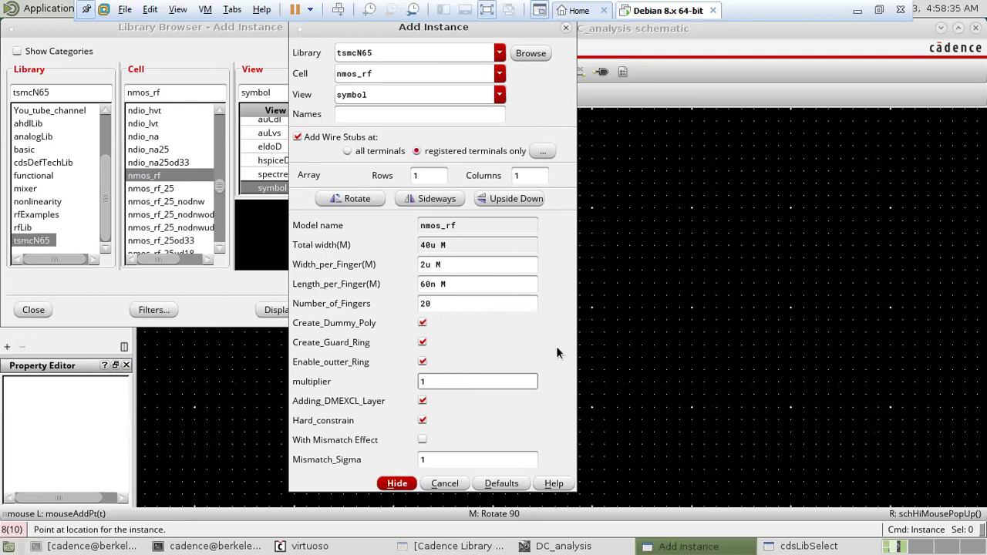
- Place one nmos_rf transistor on the schematic
left_click(397, 483)
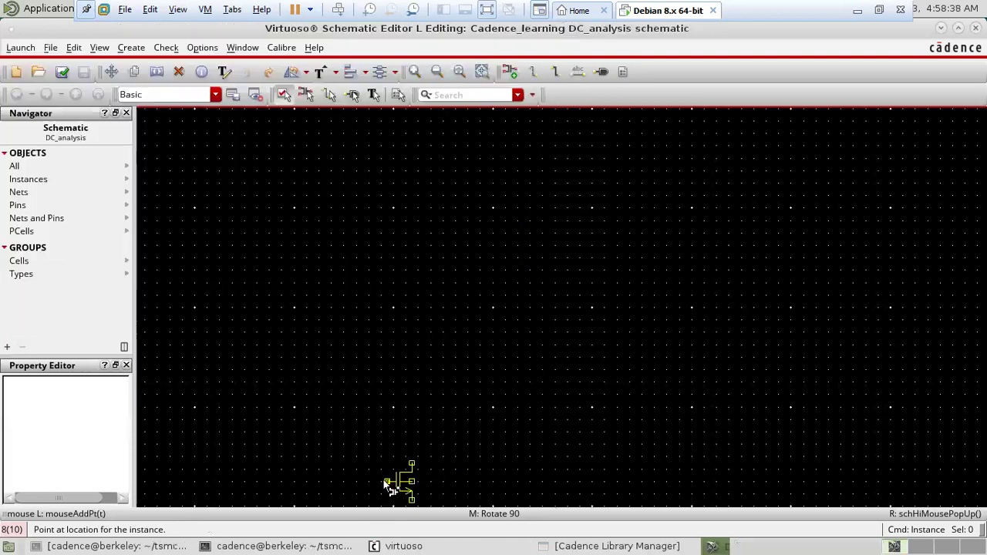
left_click(549, 322)
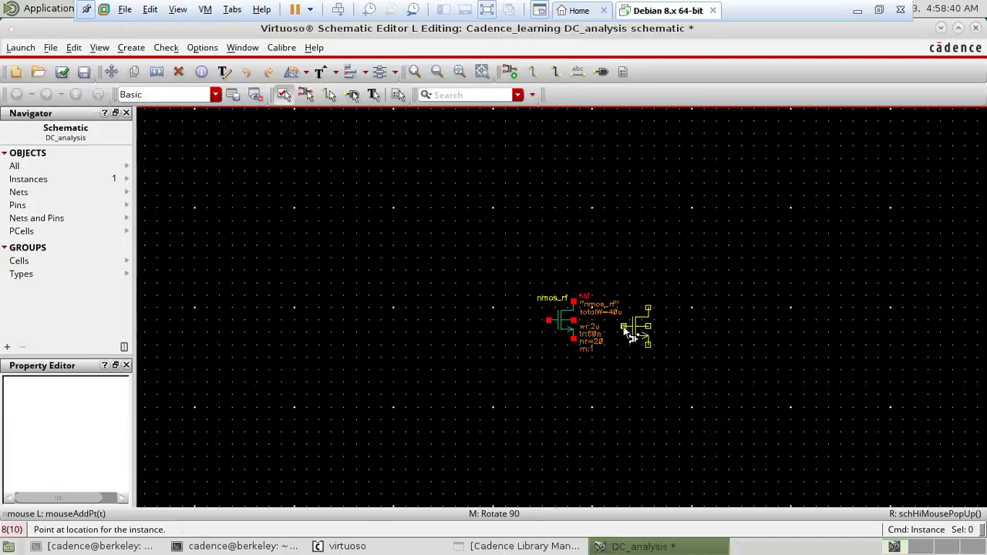
key("Escape")
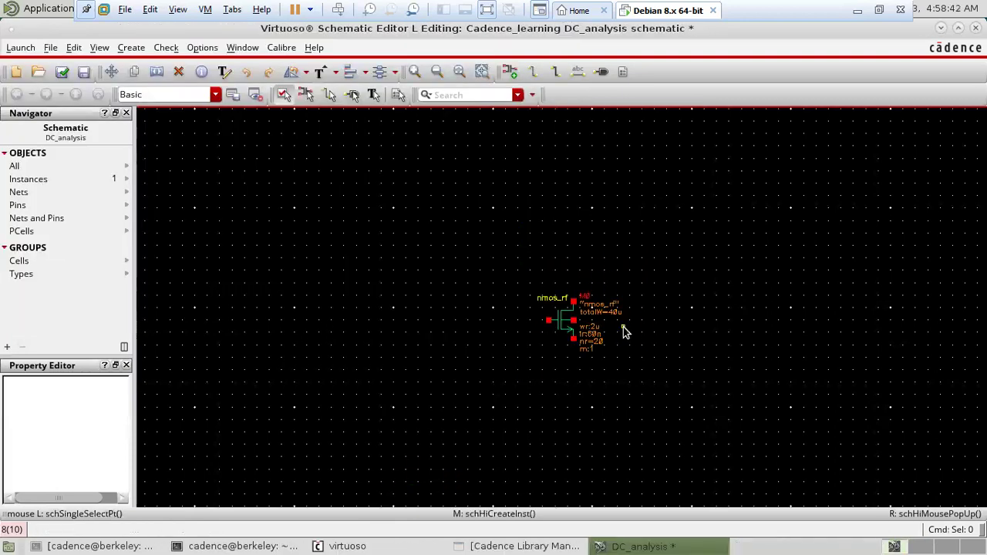
- Add an instance using the analogLib vdc cell's symbol view
key("i")
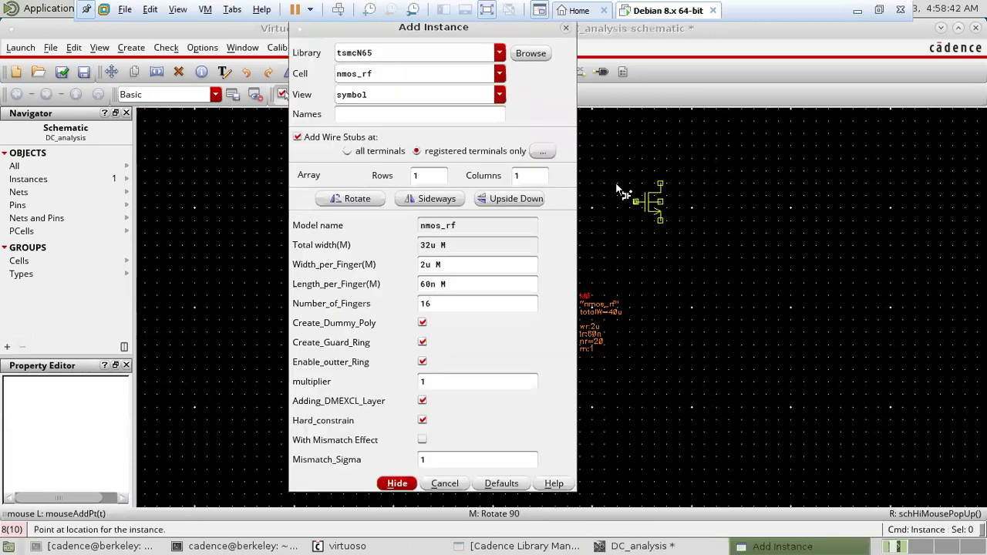
left_click(530, 52)
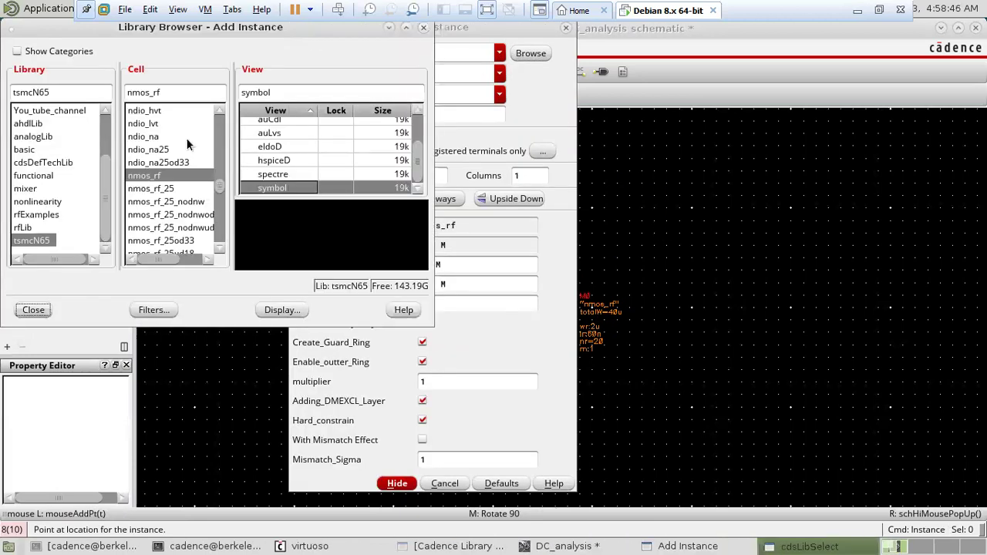
left_click(34, 137)
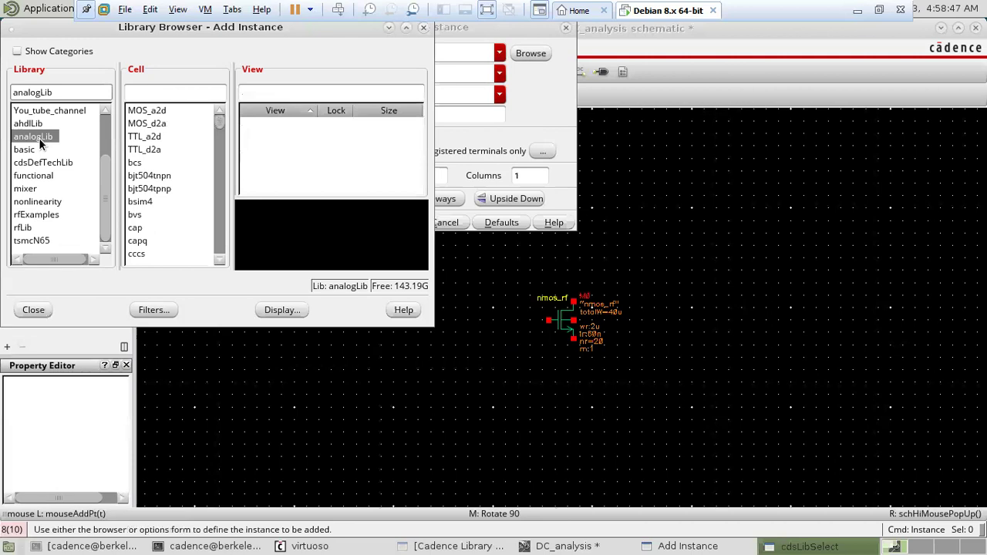
left_click(175, 93)
type("vdc")
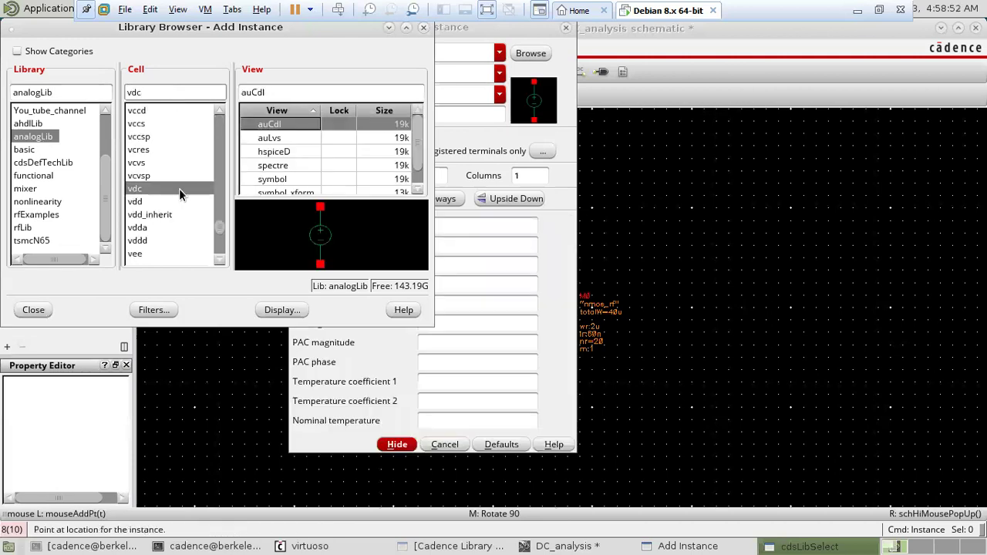
left_click(179, 190)
left_click(179, 188)
left_click(271, 179)
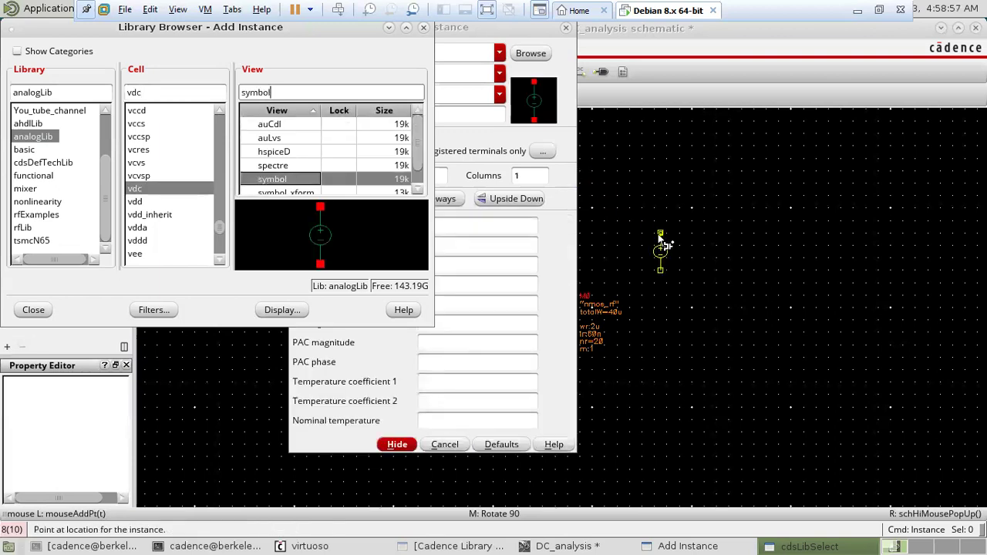
- Set the vdc source's DC voltage to vbias, ready to place
left_click(564, 286)
left_click(441, 267)
type("2")
key("BackSpace")
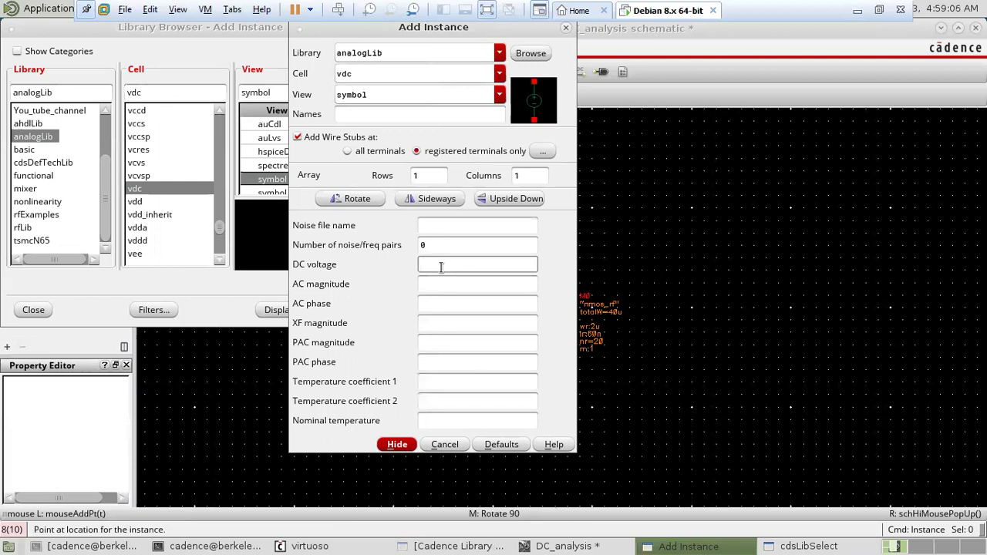
type("vbias")
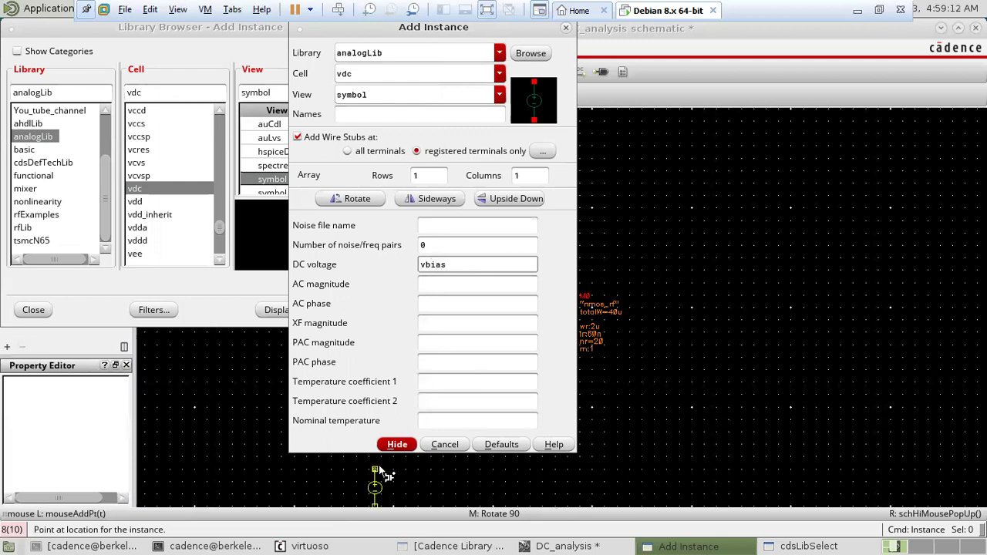
left_click(397, 445)
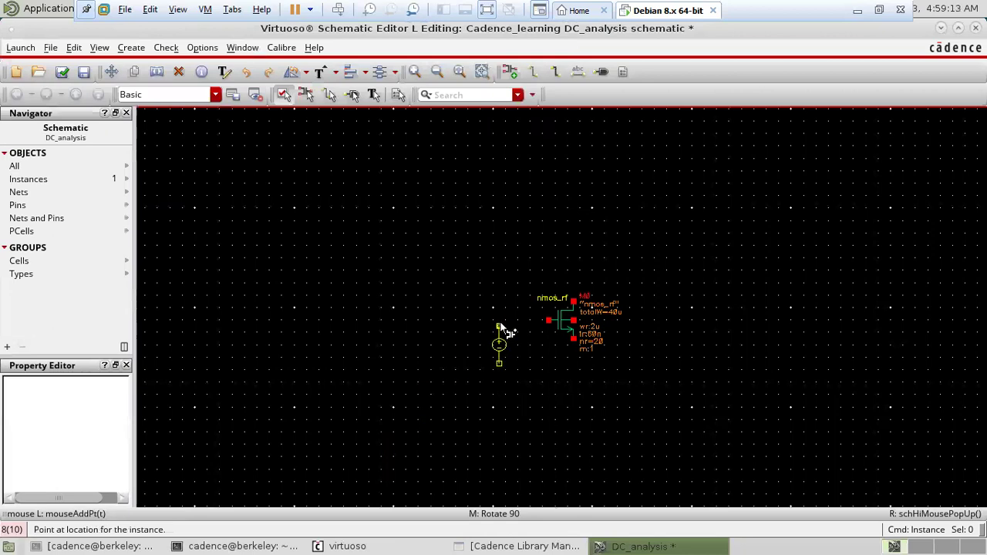
- Place source V0 left of the transistor and verify its DC voltage reads vbias V
left_click(500, 321)
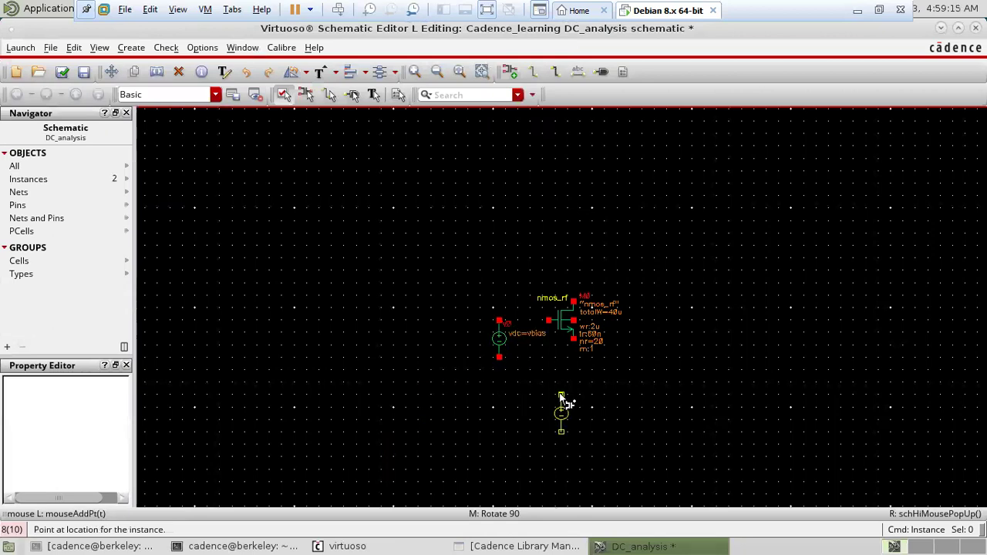
key("Escape")
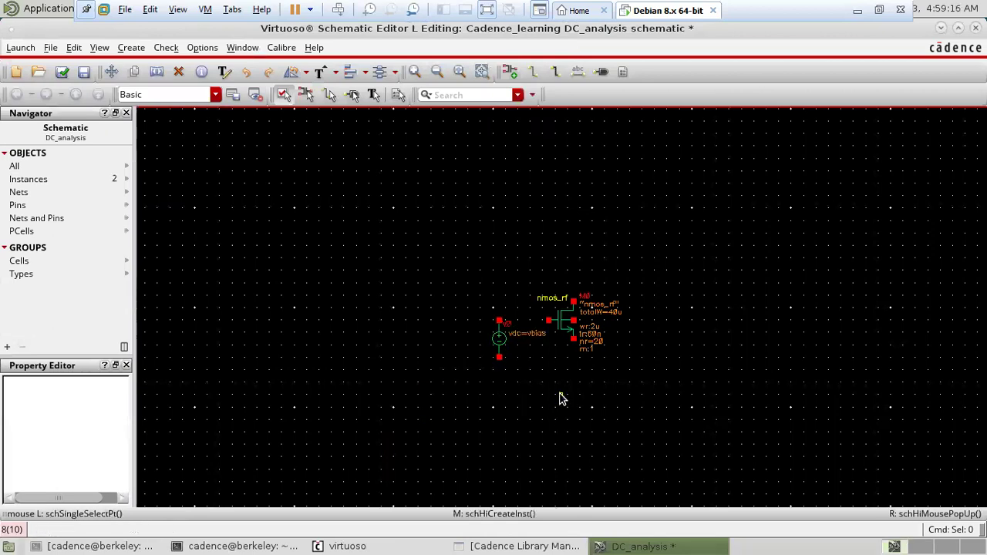
left_click(502, 347)
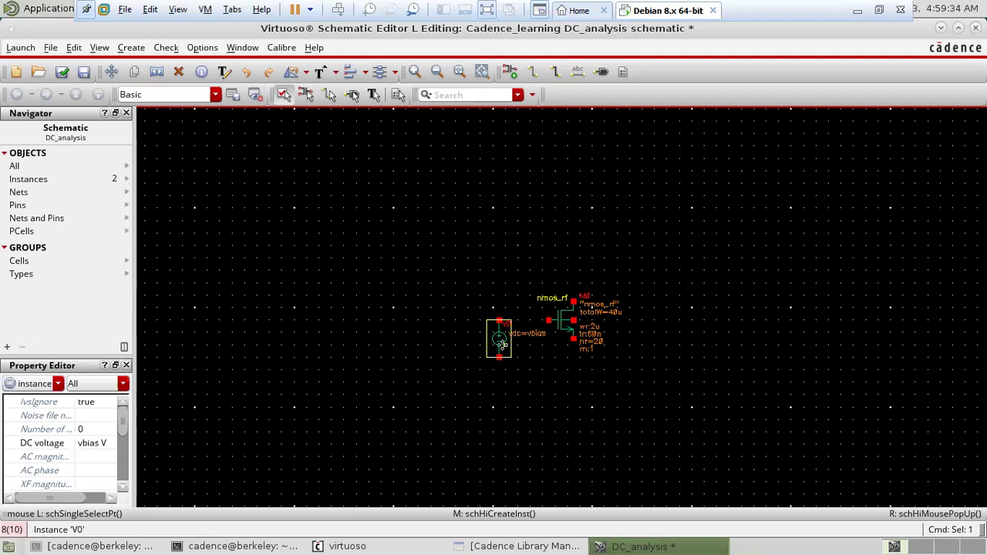
key("q")
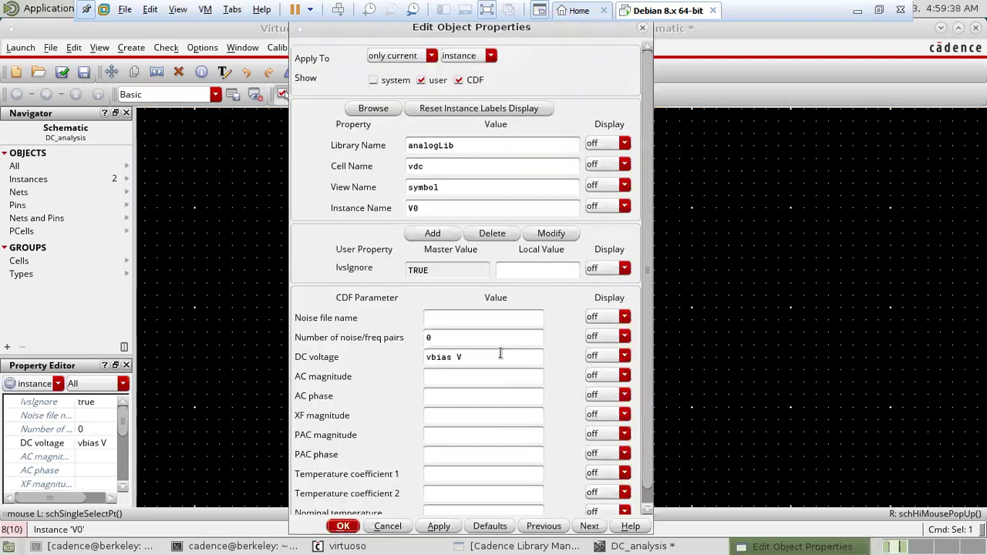
left_click(645, 29)
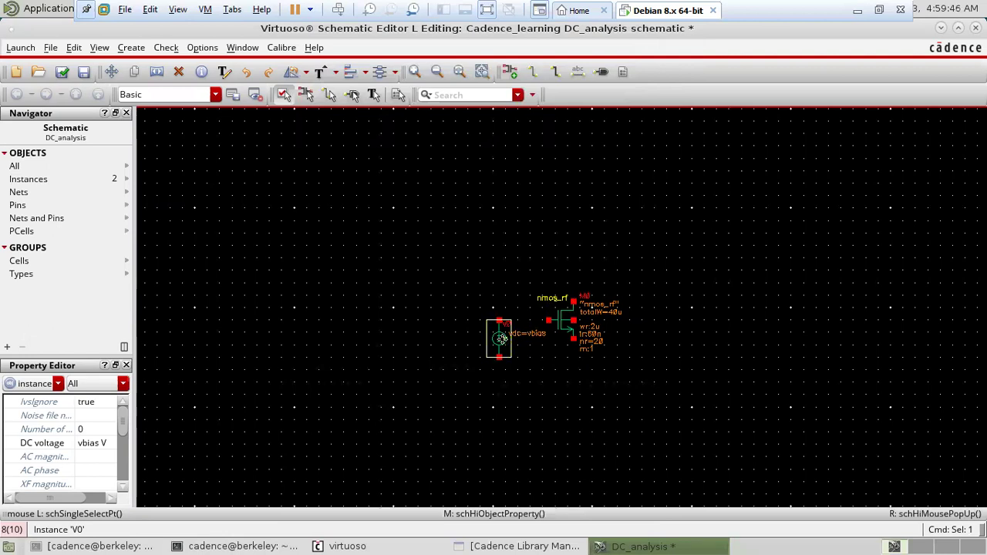
key("c")
left_click(502, 336)
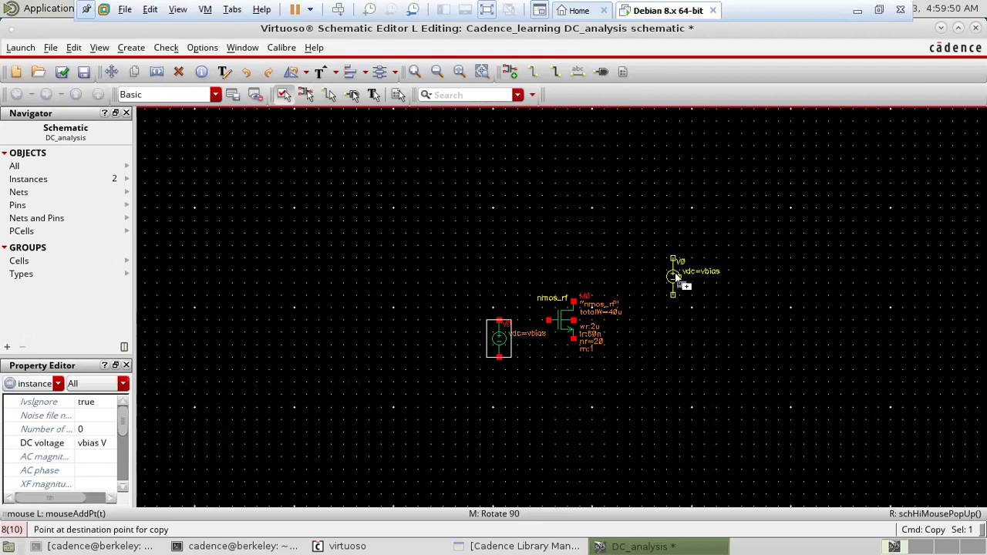
left_click(675, 276)
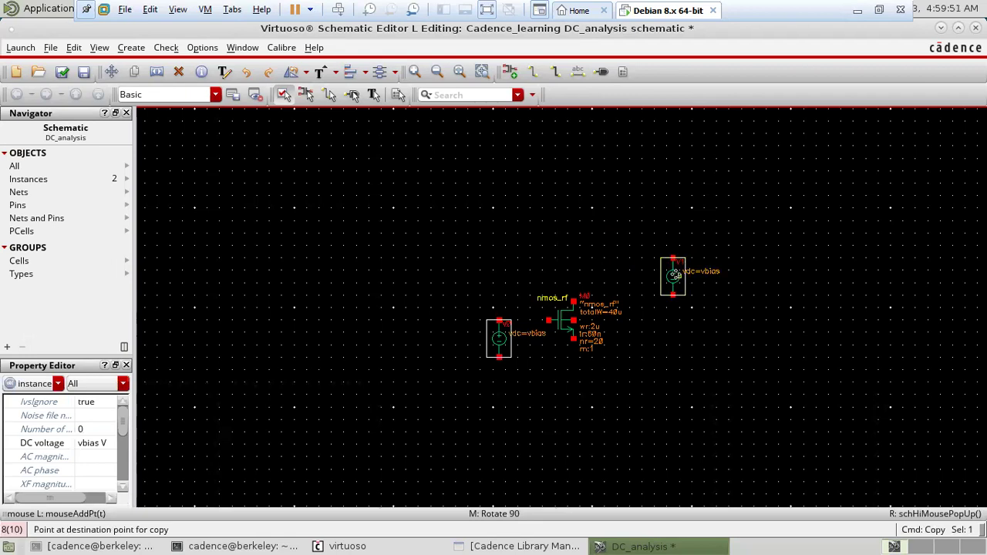
left_click(508, 344)
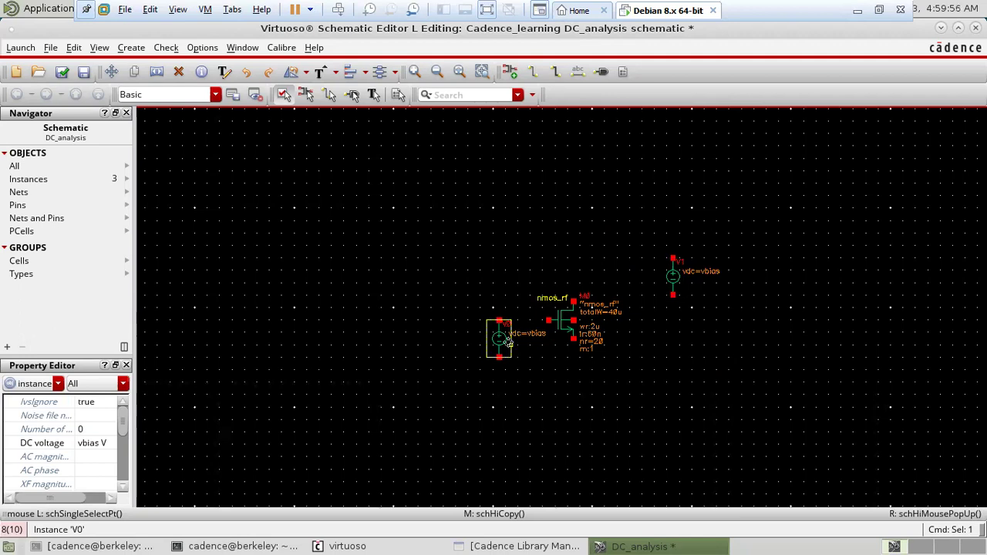
key("c")
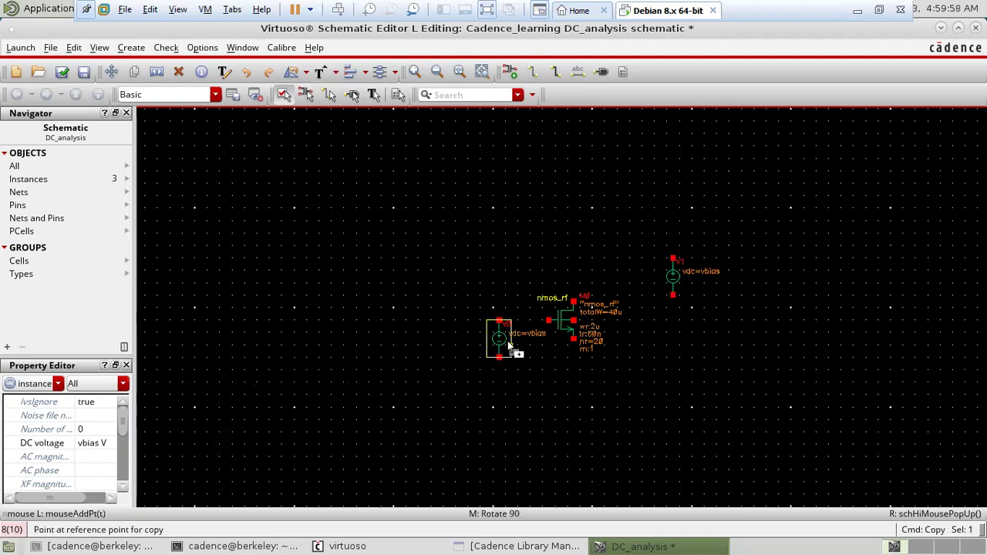
left_click(508, 345)
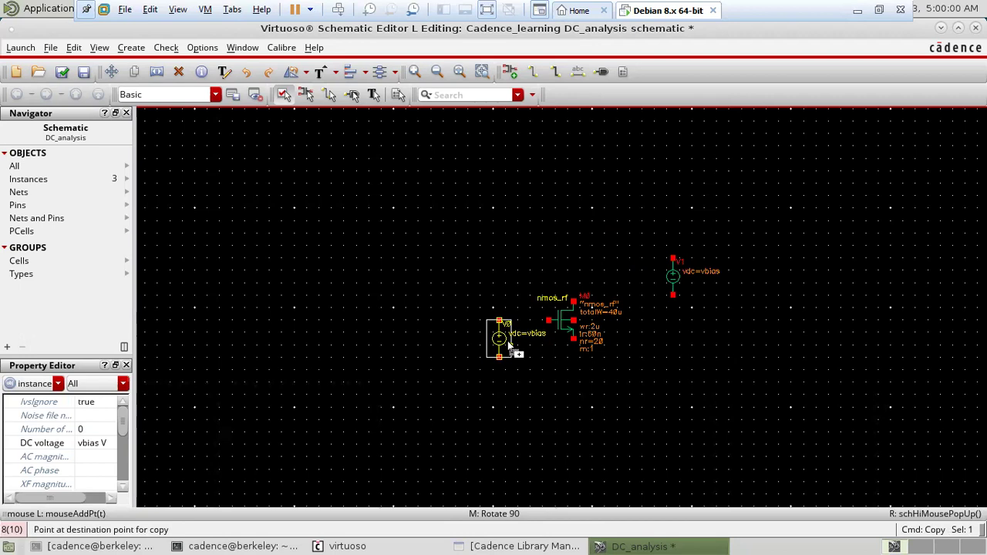
key("Escape")
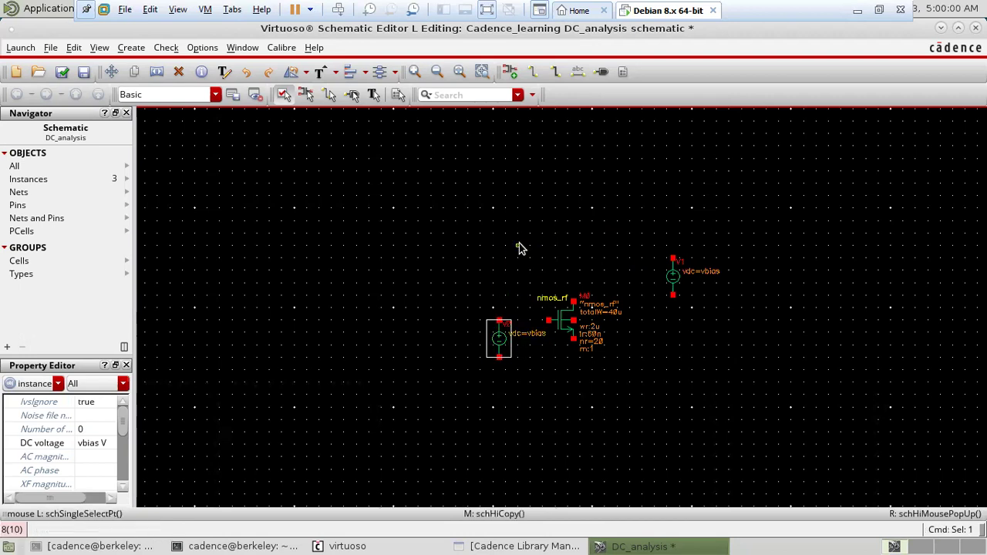
left_click(543, 403)
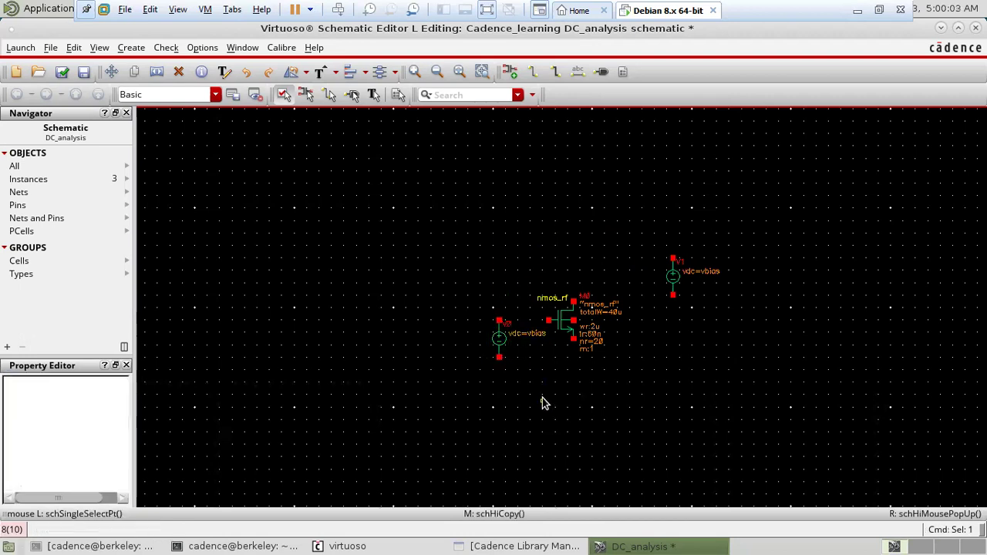
left_click(543, 403)
left_click(499, 345)
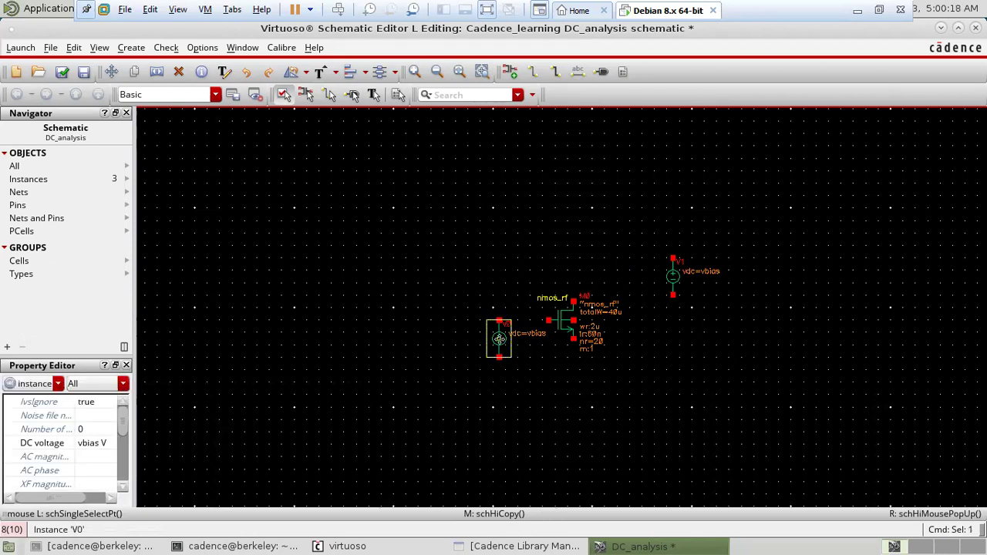
key("q")
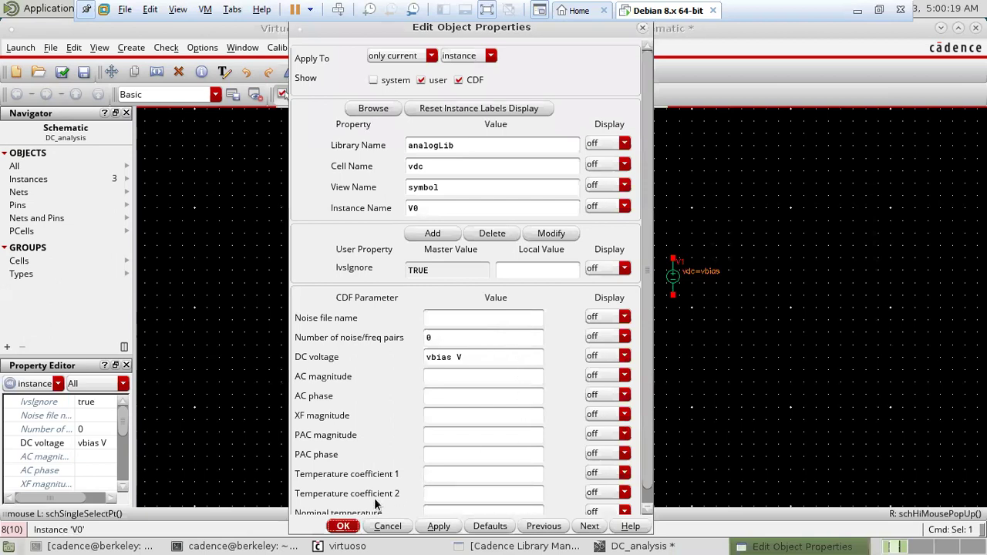
left_click(344, 522)
left_click(461, 439)
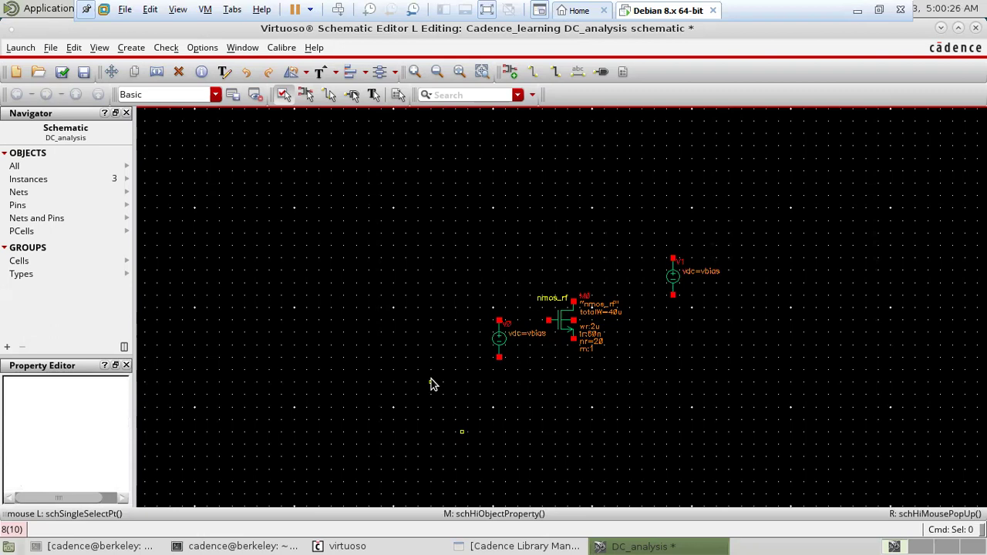
- Place three analogLib gnd symbols below V0, the transistor's source pin and V1
key("i")
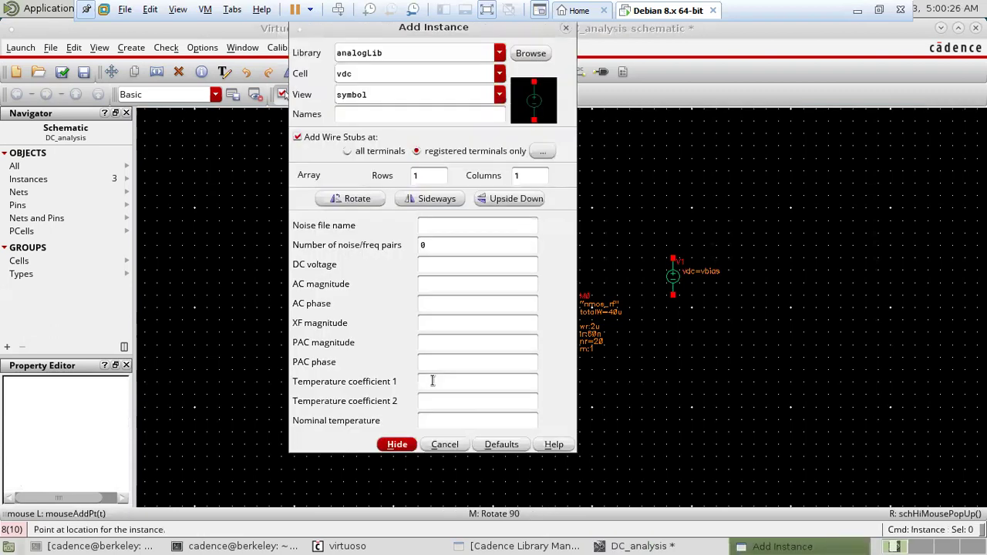
left_click(467, 76)
key("BackSpace")
key("BackSpace")
key("BackSpace")
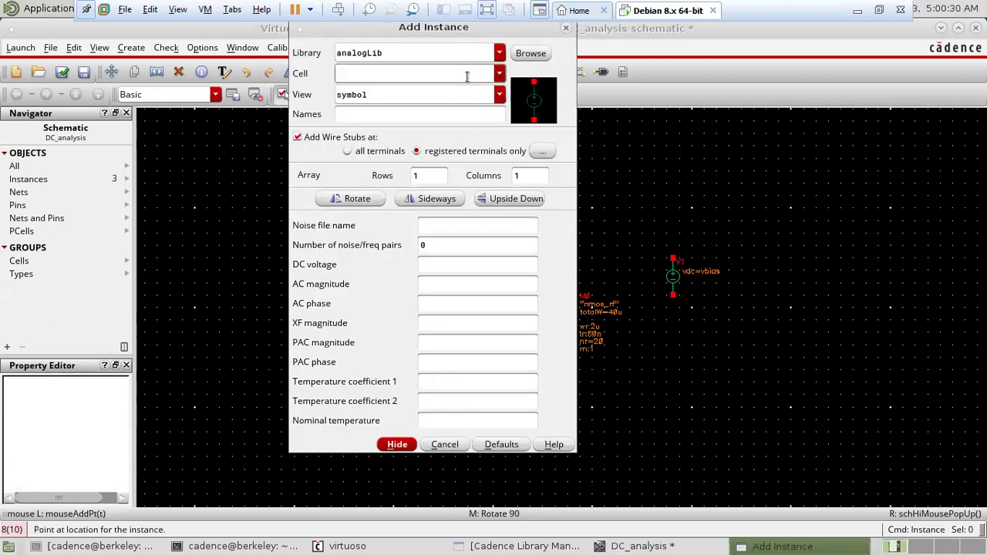
type("gnd")
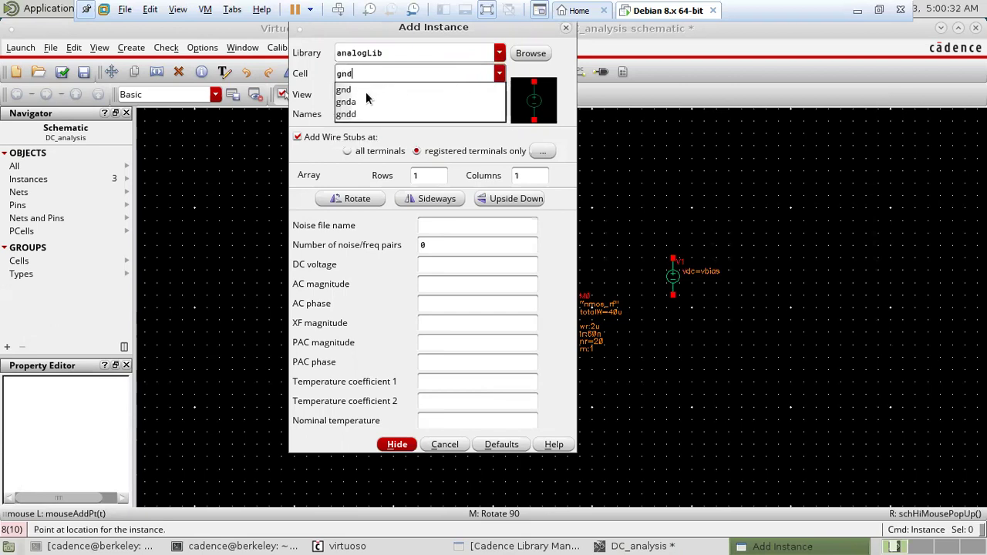
left_click(365, 90)
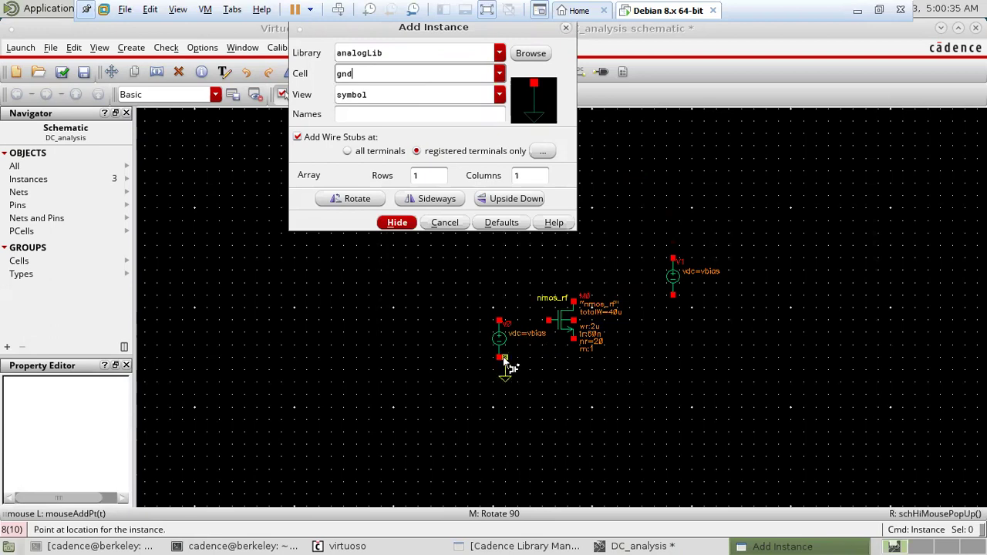
left_click(504, 361)
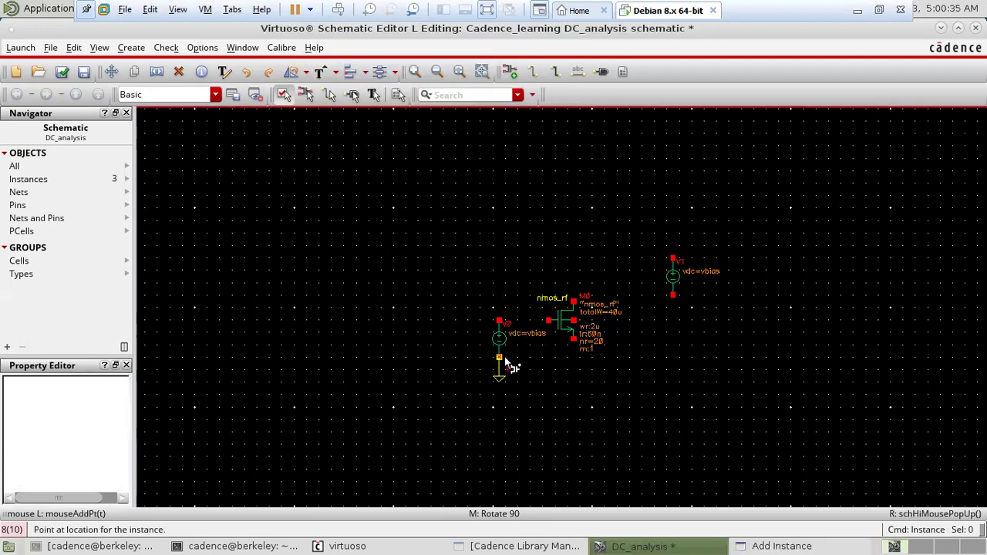
left_click(577, 360)
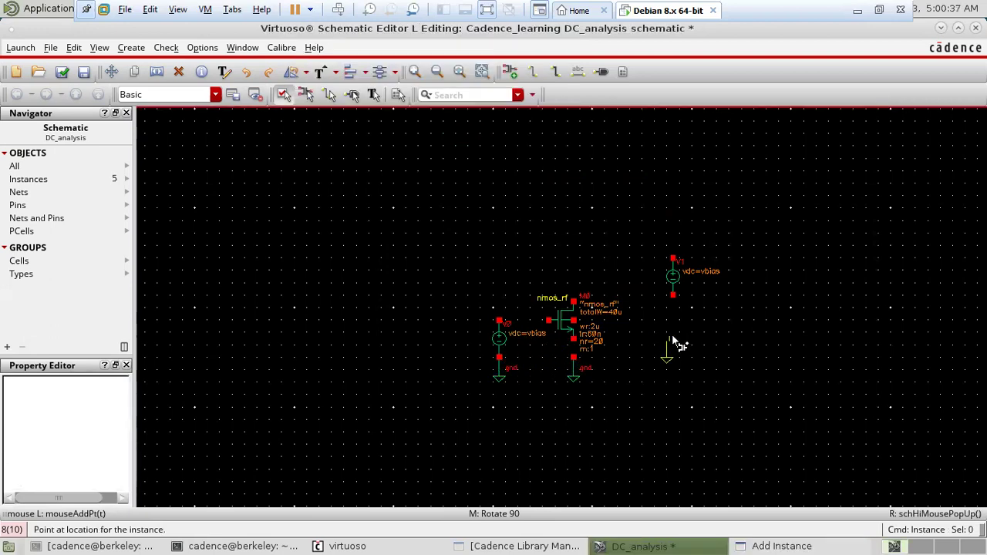
left_click(673, 303)
key("Escape")
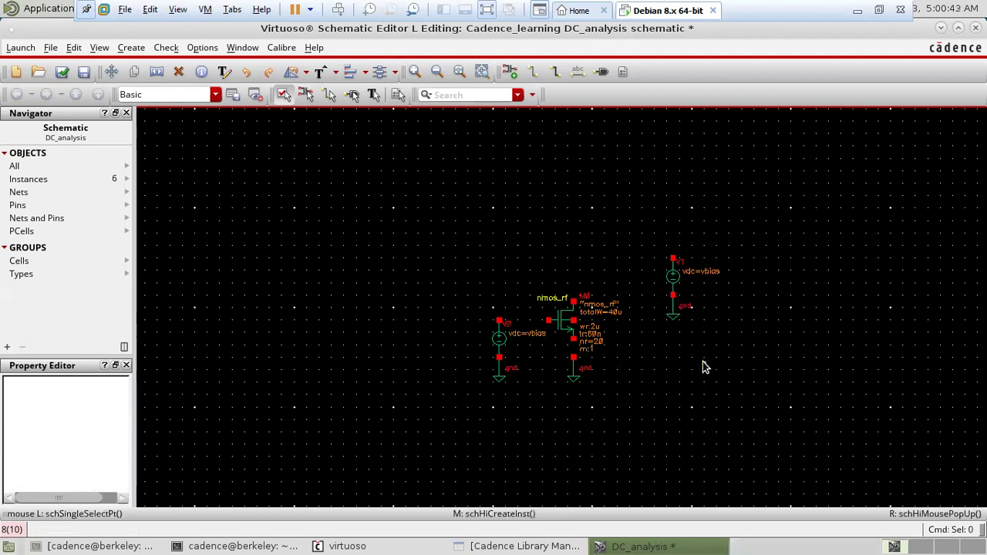
- Change V1's DC voltage from vbias V to VDD
left_click(677, 277)
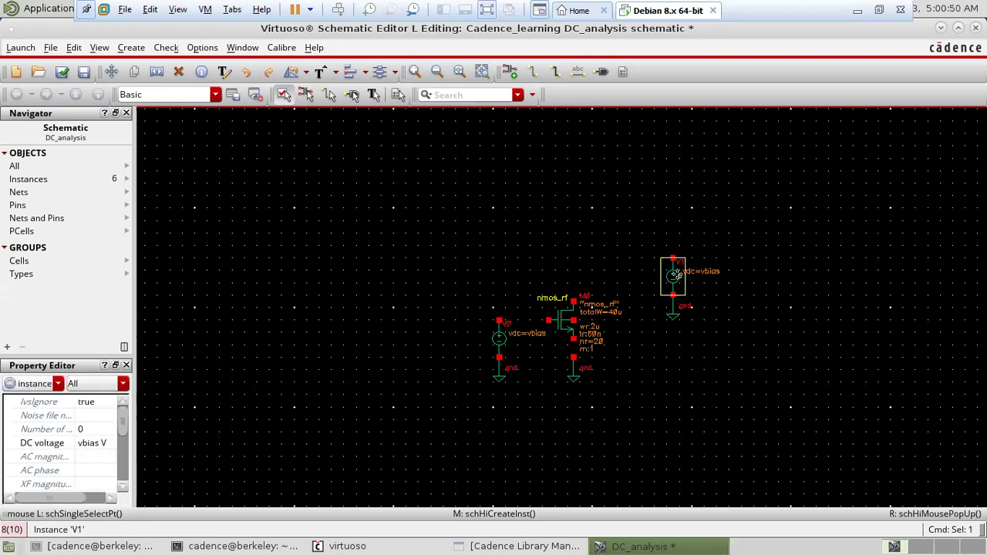
key("q")
left_click(510, 358)
key("BackSpace")
key("BackSpace")
key("BackSpace")
key("BackSpace")
key("BackSpace")
key("BackSpace")
key("BackSpace")
type("VDD")
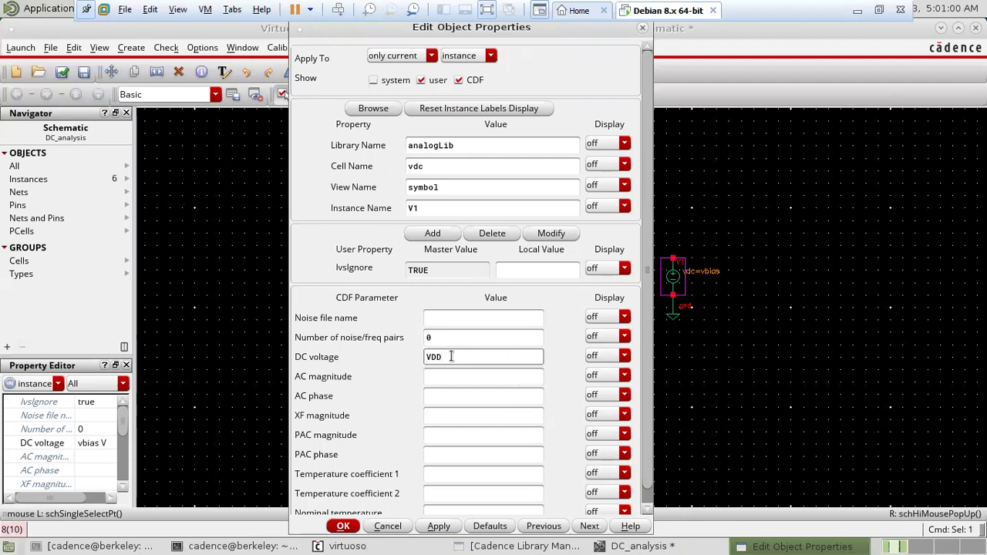
left_click(343, 525)
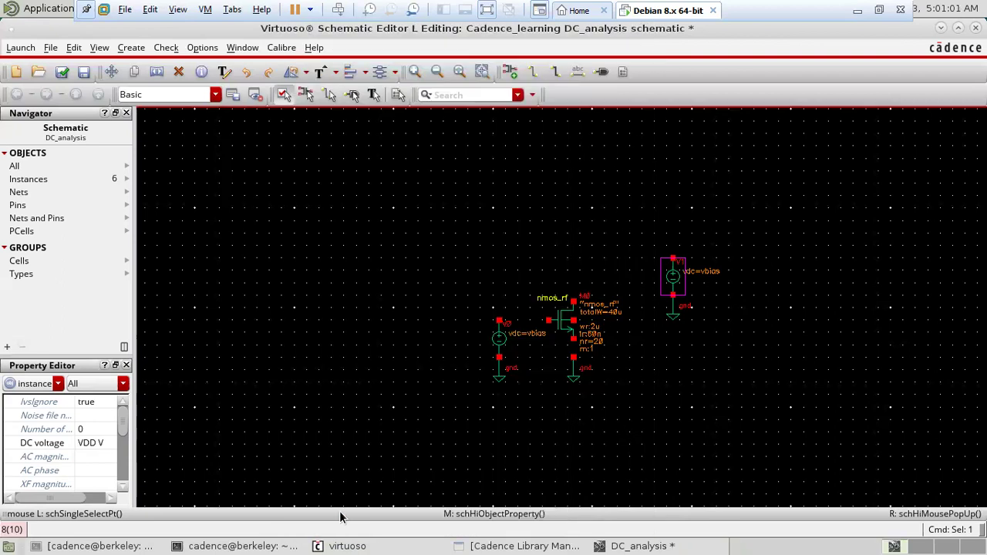
left_click(347, 434)
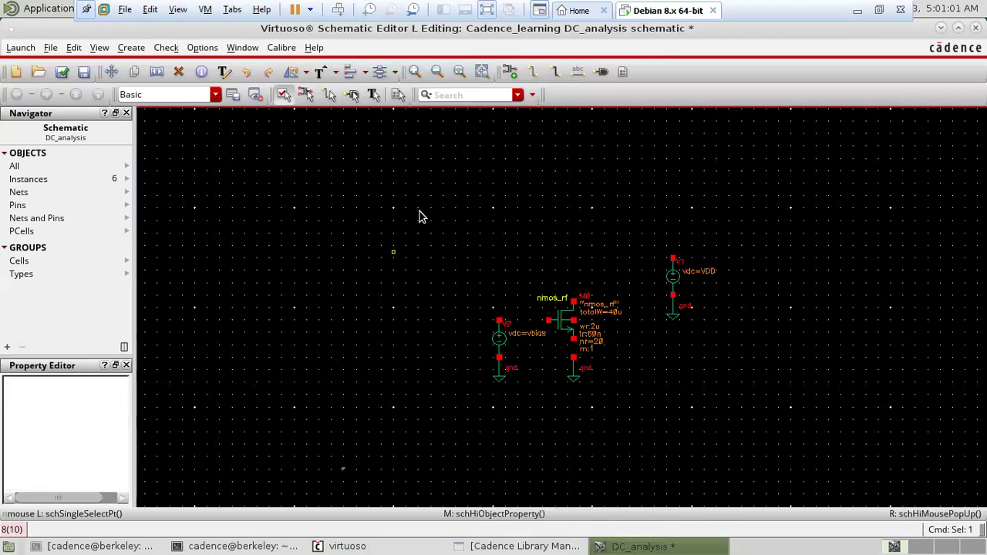
- Wire gate to V0, drain to V1, source to ground, bulk to source, then check and save
left_click(533, 71)
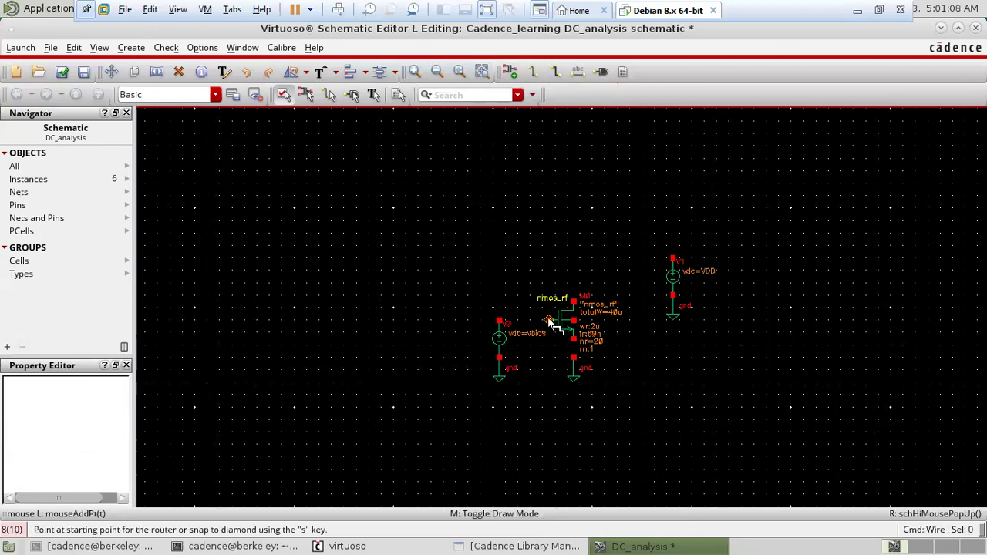
left_click(548, 322)
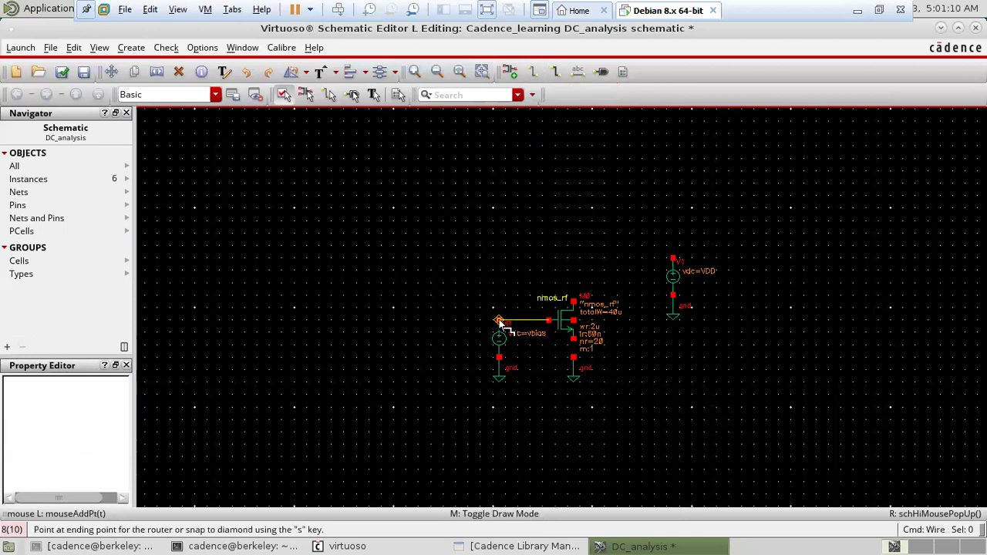
left_click(500, 322)
left_click(573, 300)
left_click(673, 259)
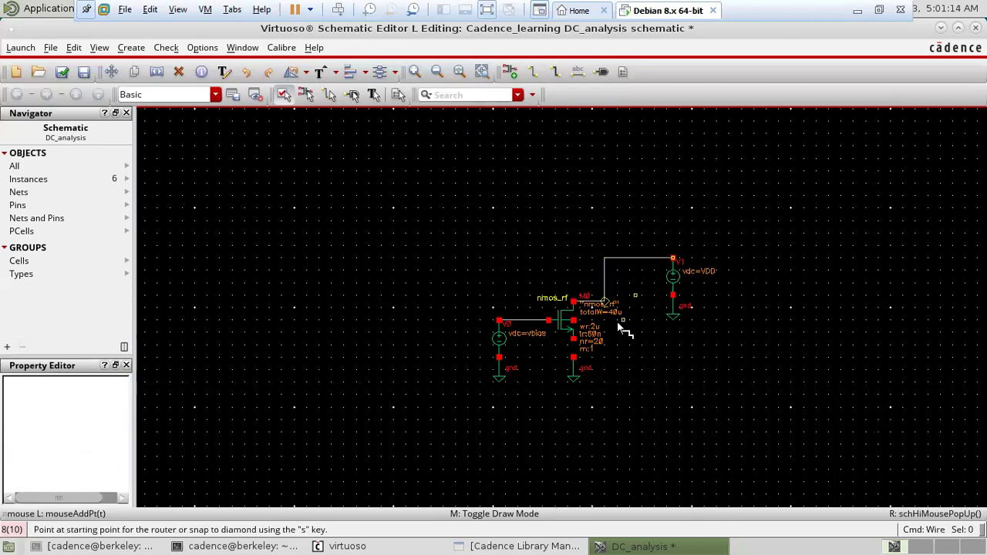
left_click(574, 340)
left_click(575, 359)
left_click(575, 321)
left_click(574, 340)
key("Escape")
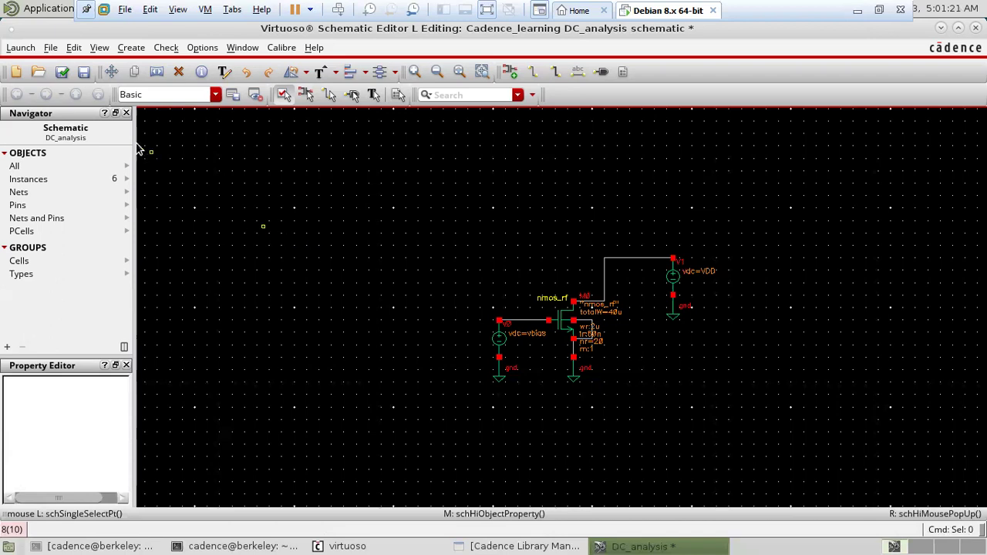
left_click(59, 72)
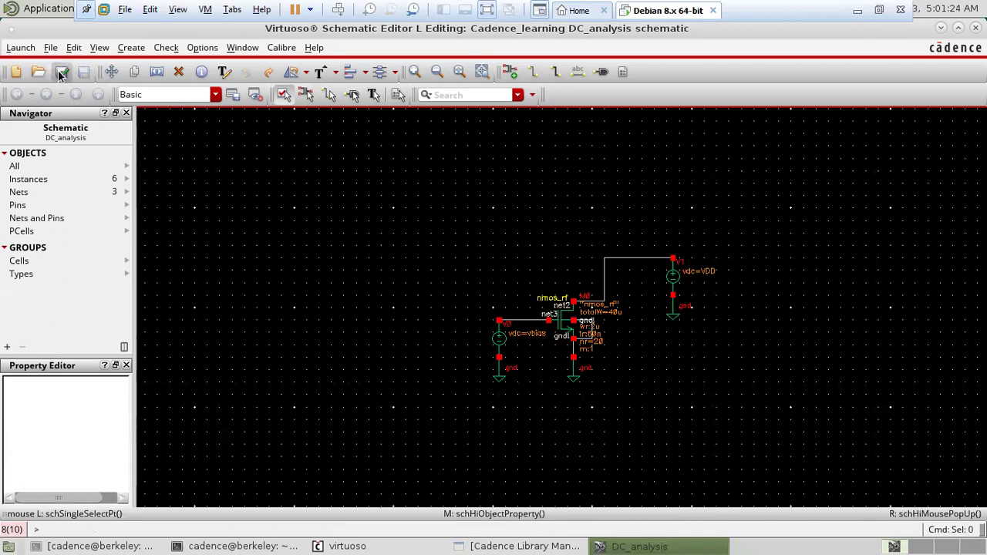
- Launch ADE L from the DC_analysis schematic's Launch menu
left_click(21, 48)
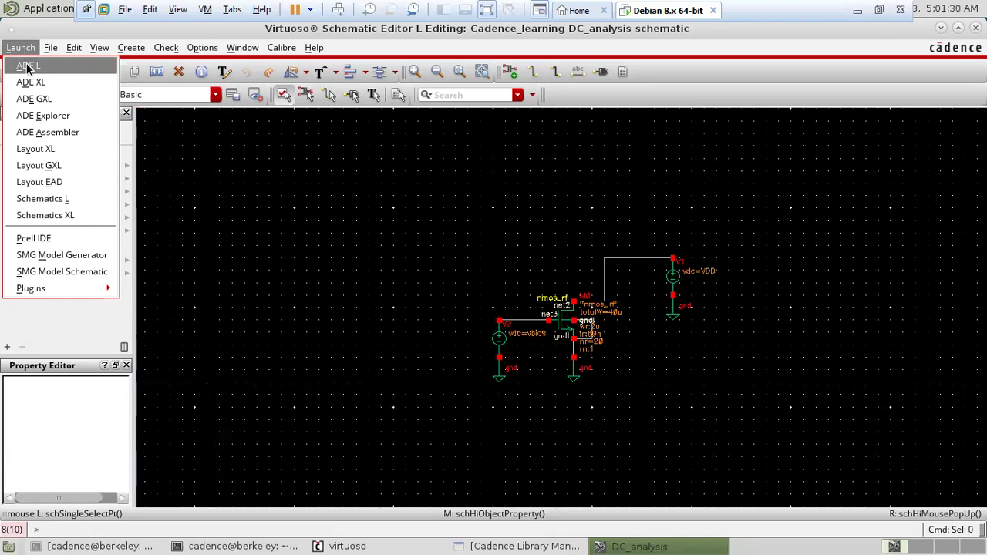
left_click(27, 68)
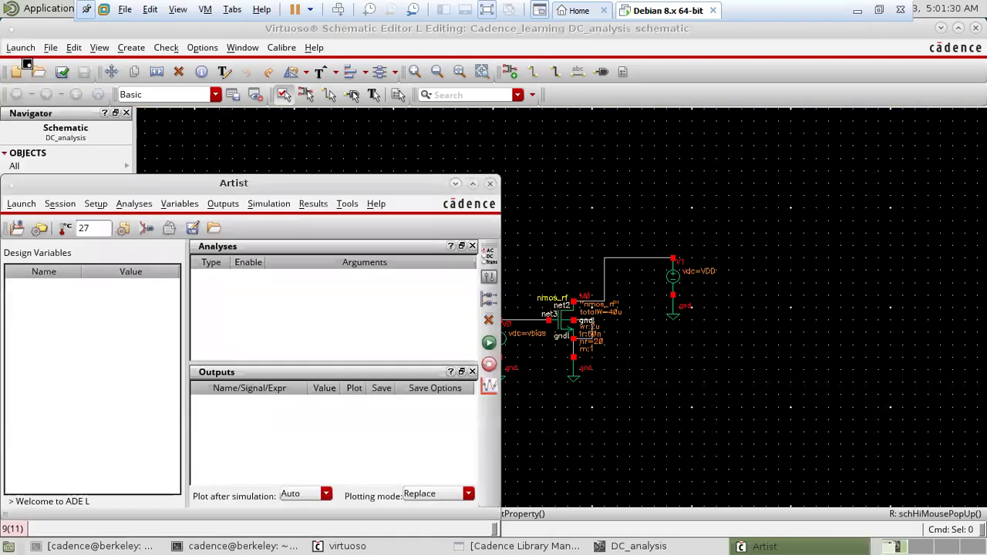
left_click(59, 204)
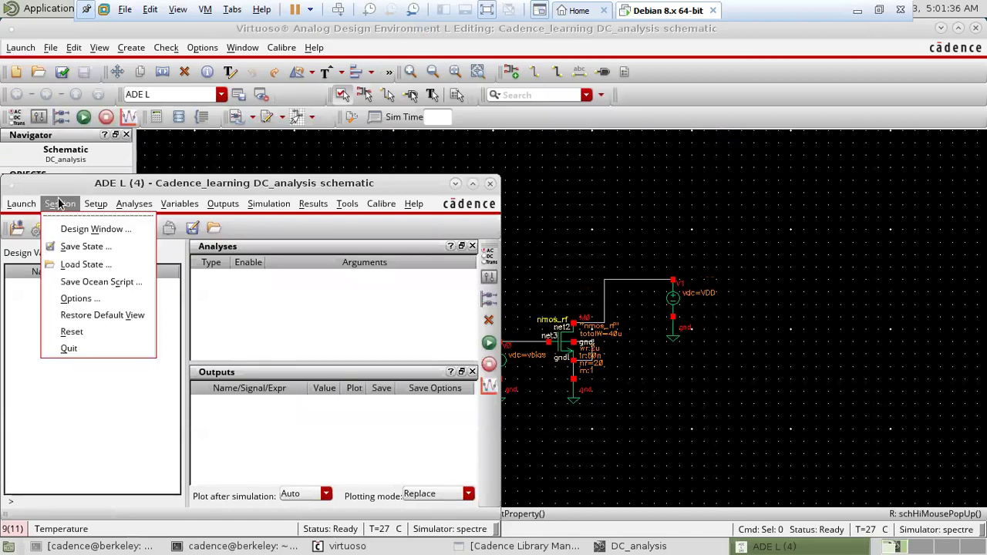
- Copy the design variables from the schematic, then set VDD to 2 and vbias to 600m
left_click(149, 331)
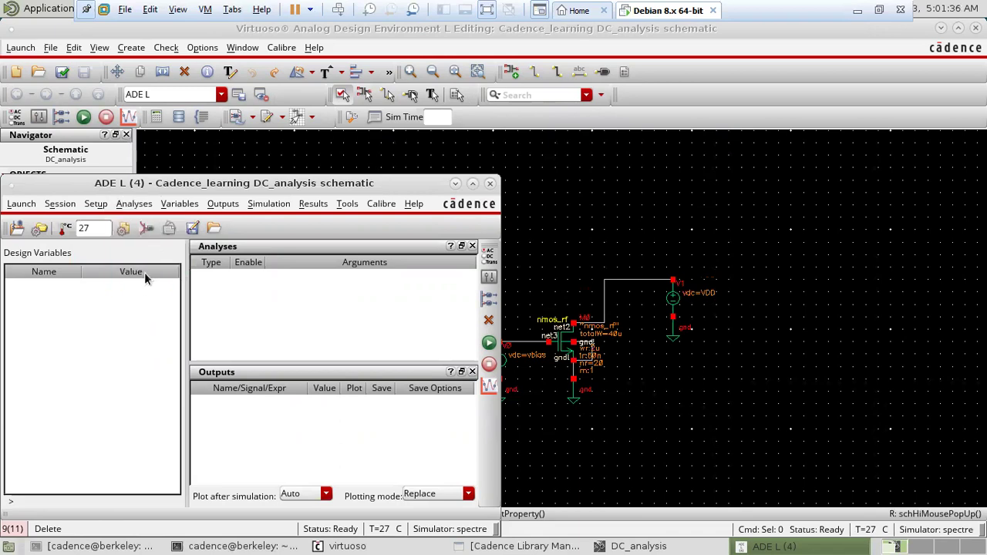
left_click(173, 203)
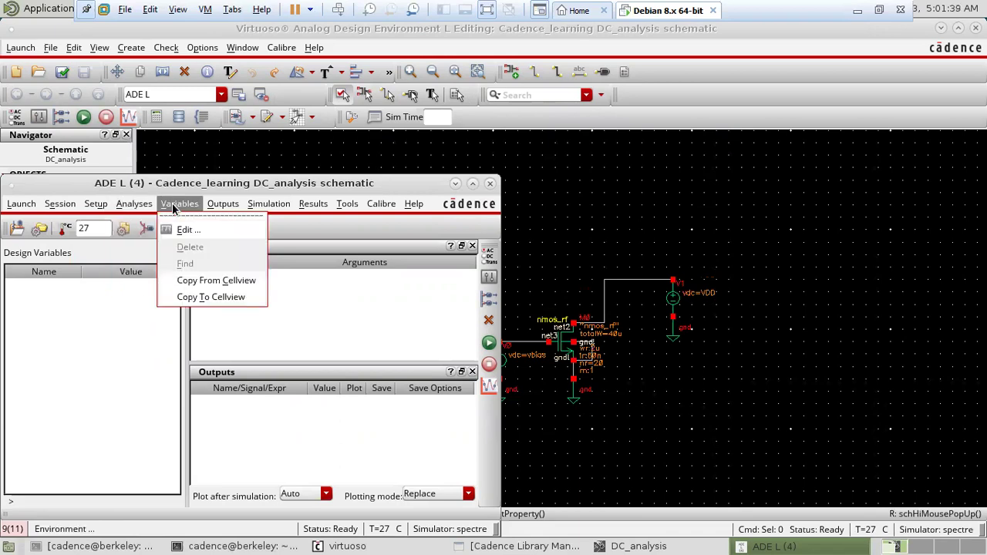
left_click(199, 279)
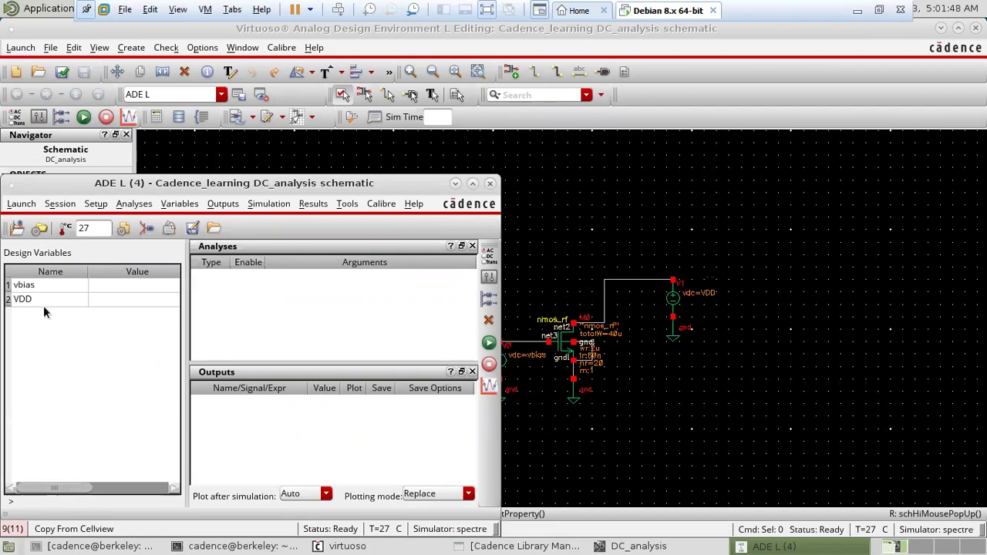
double_click(106, 302)
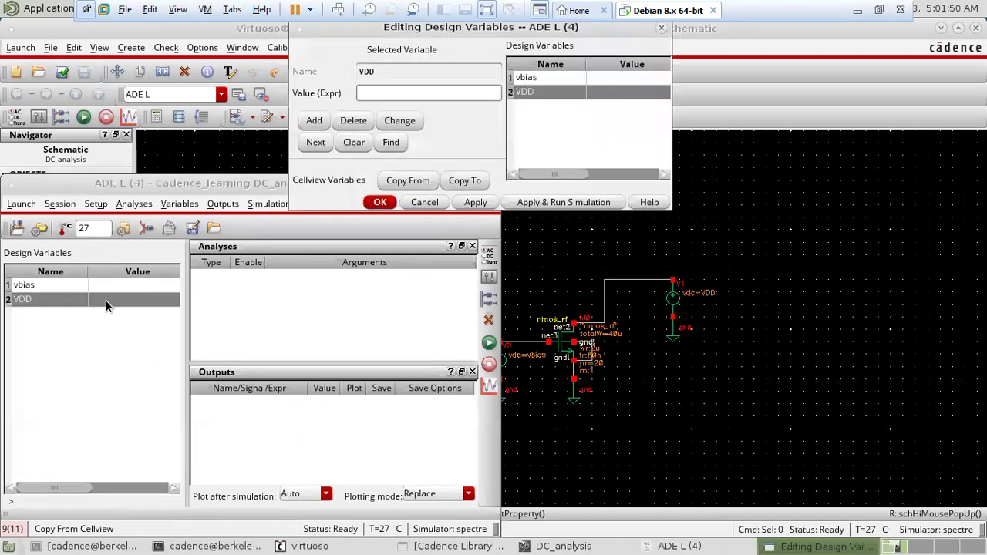
type("2")
left_click(471, 202)
left_click(380, 203)
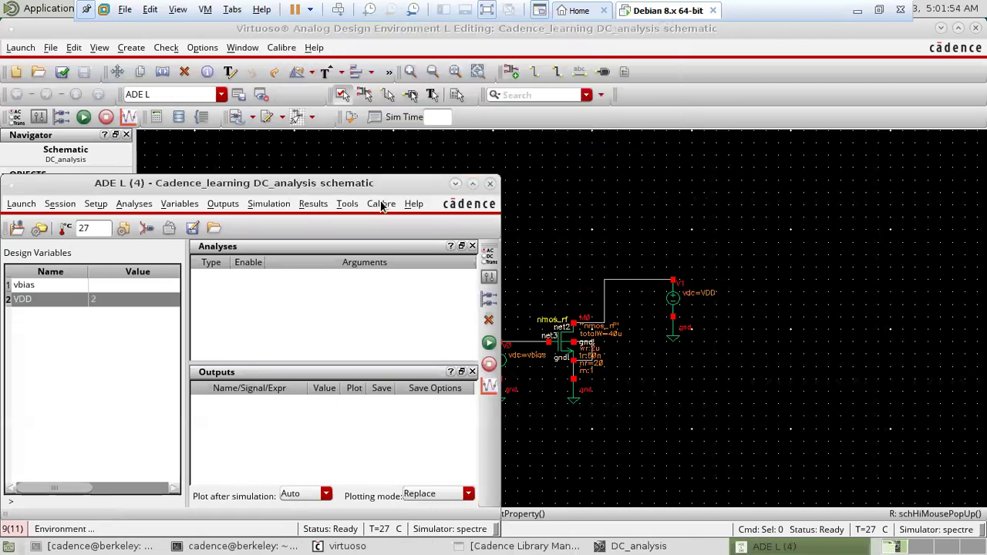
left_click(160, 286)
left_click(161, 286)
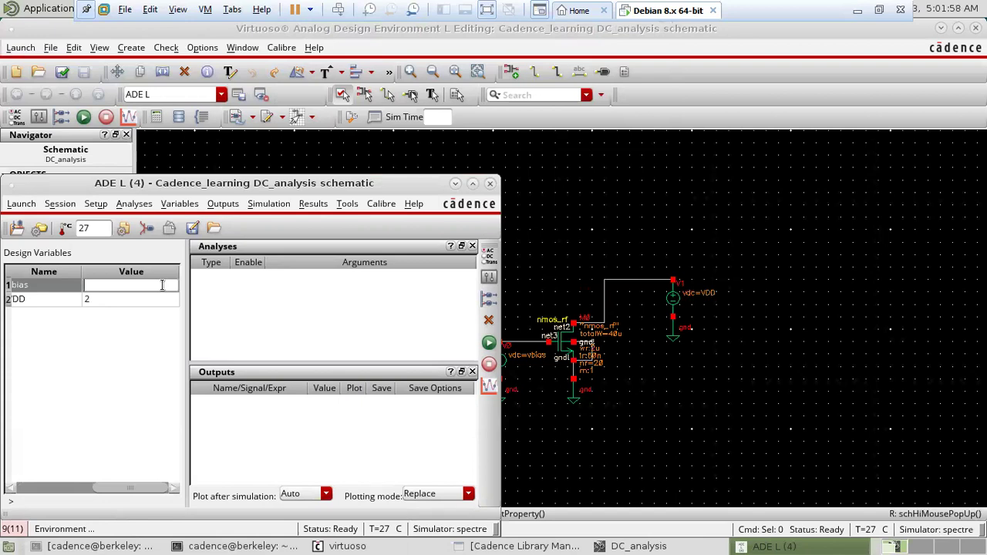
type("600m")
left_click(169, 329)
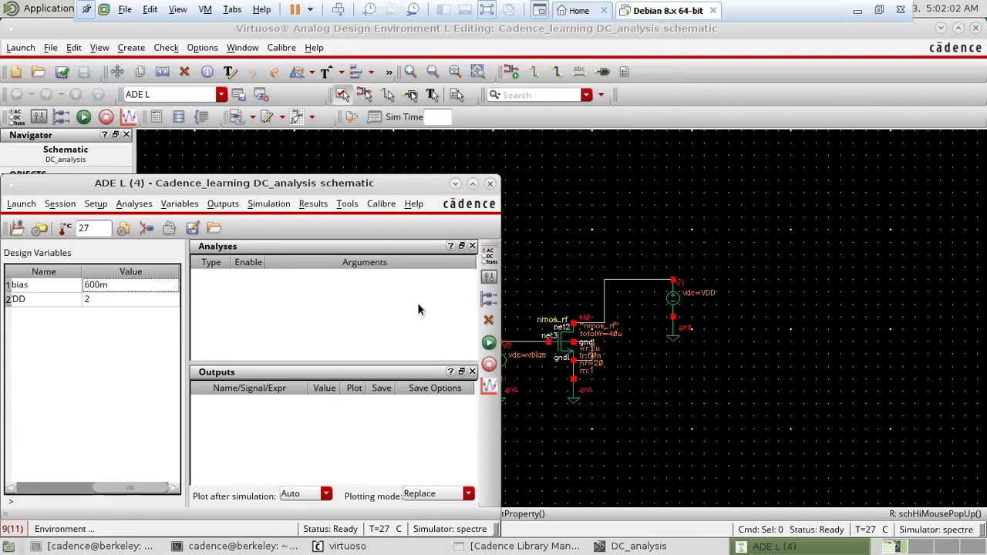
- Add a dc analysis with Save DC Operating Point enabled
left_click(489, 256)
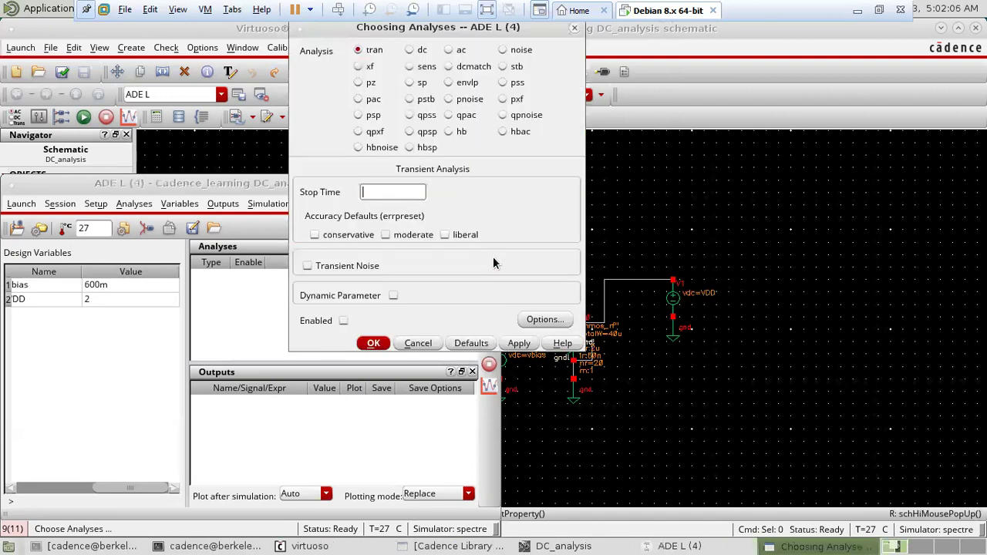
left_click(411, 50)
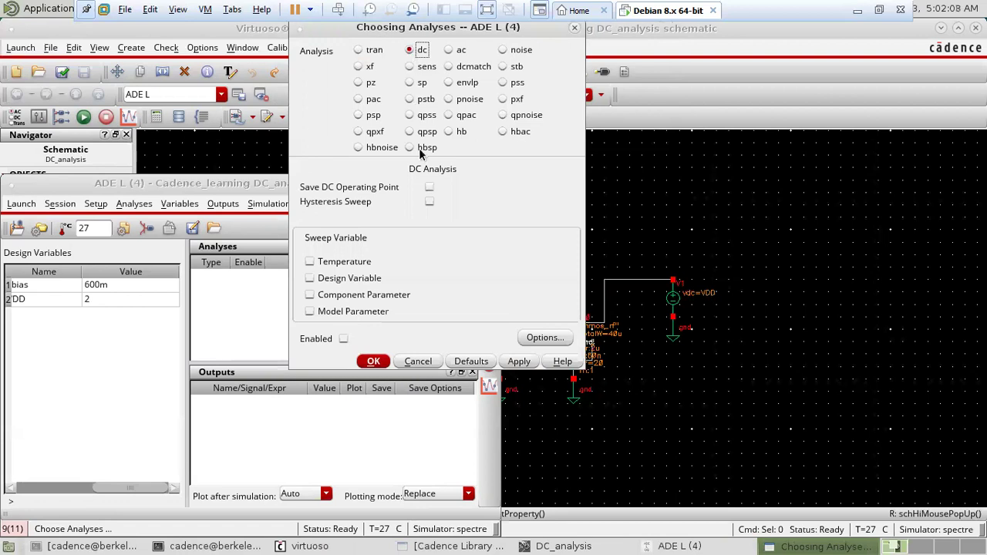
left_click(429, 188)
left_click(519, 361)
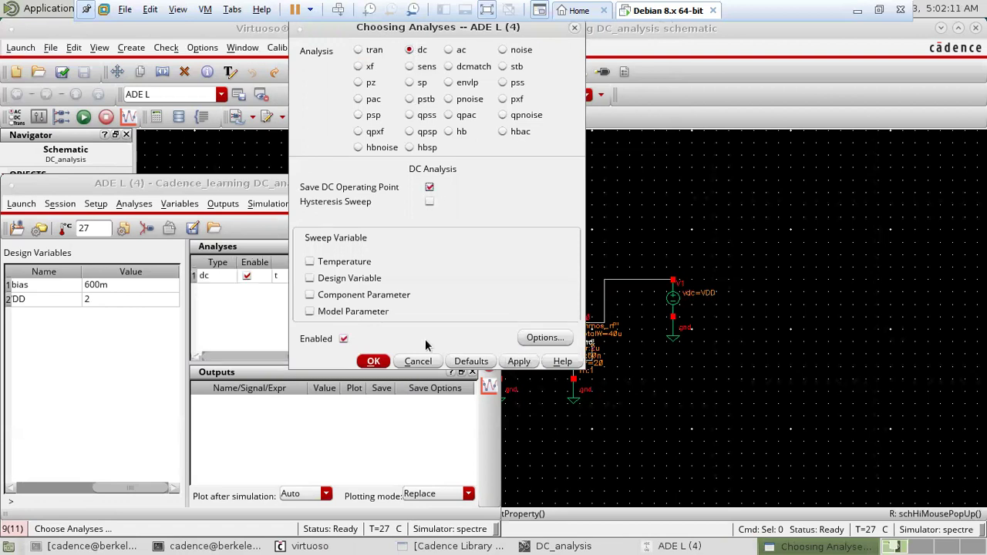
left_click(375, 361)
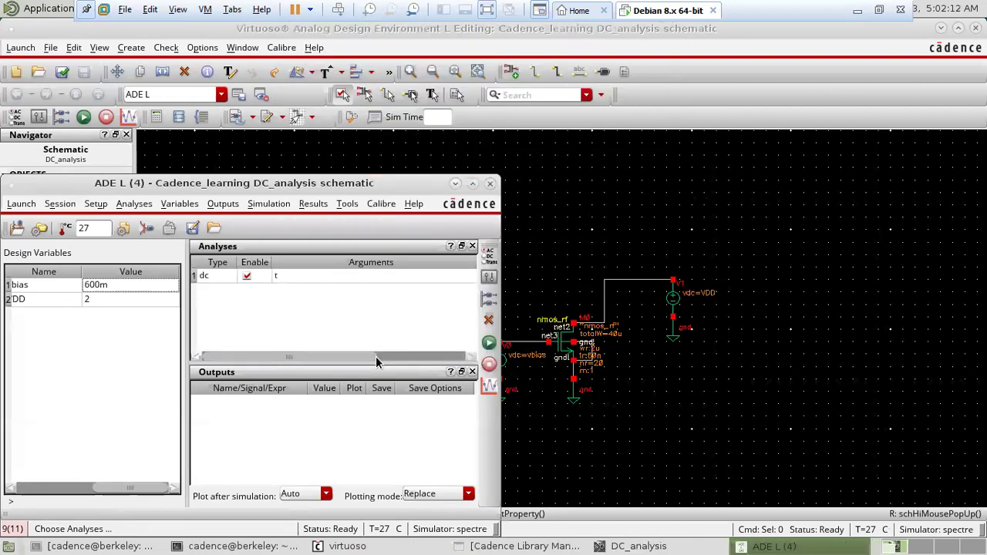
- Netlist and run the simulation, then annotate the DC operating points on the schematic
left_click(491, 349)
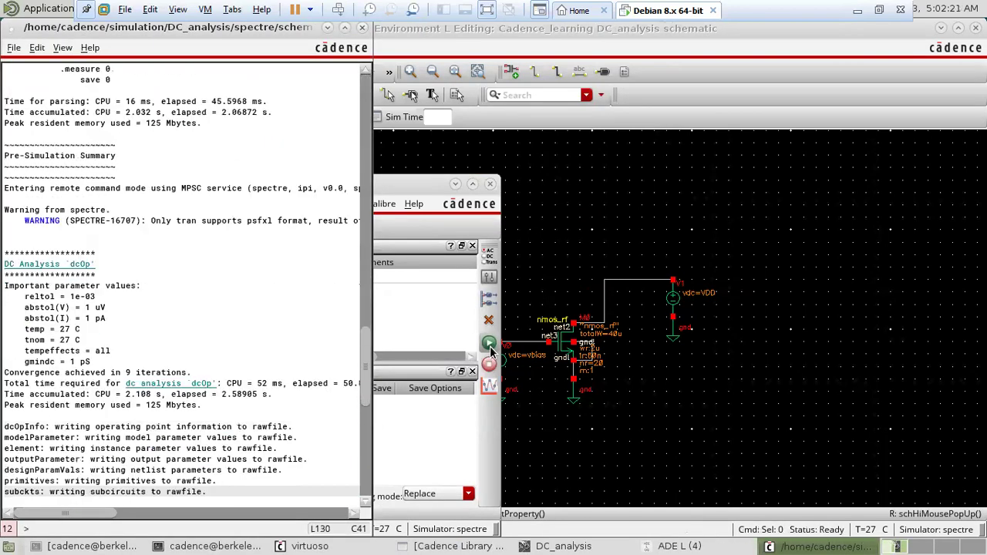
left_click(413, 180)
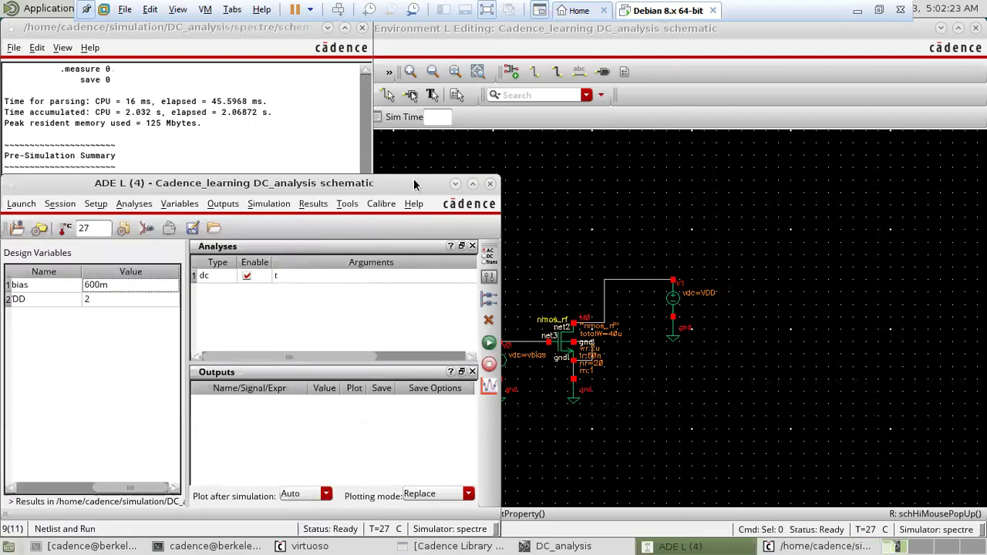
left_click(311, 204)
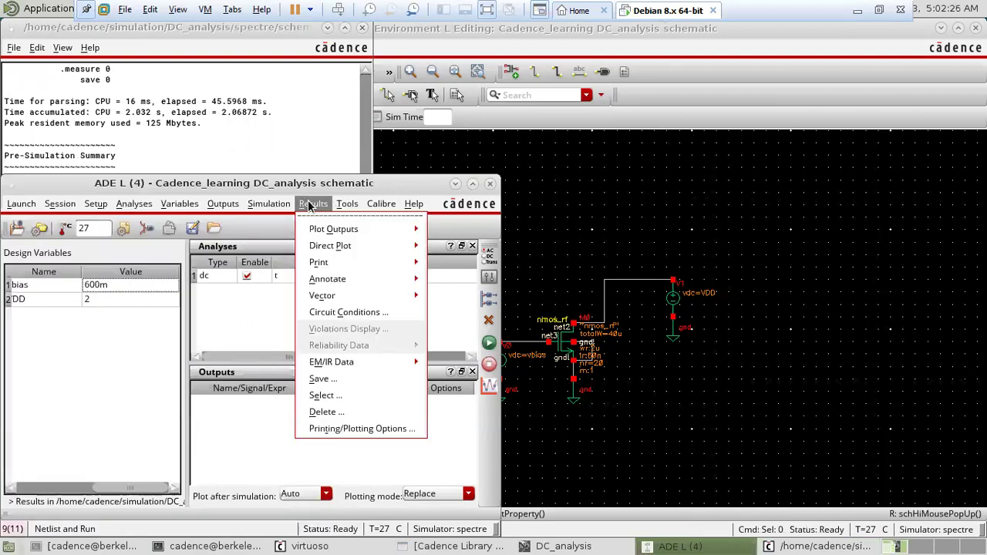
mouse_move(330, 279)
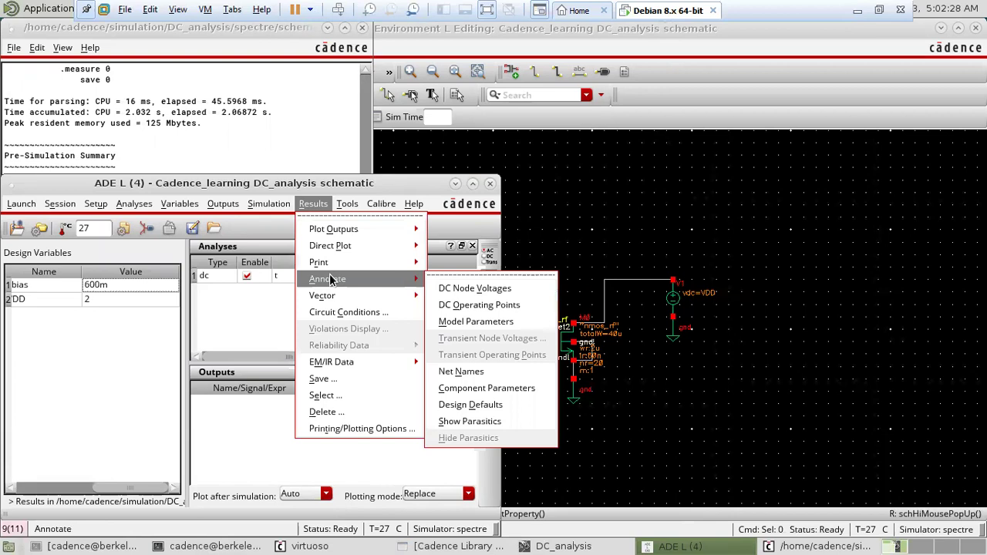
left_click(438, 306)
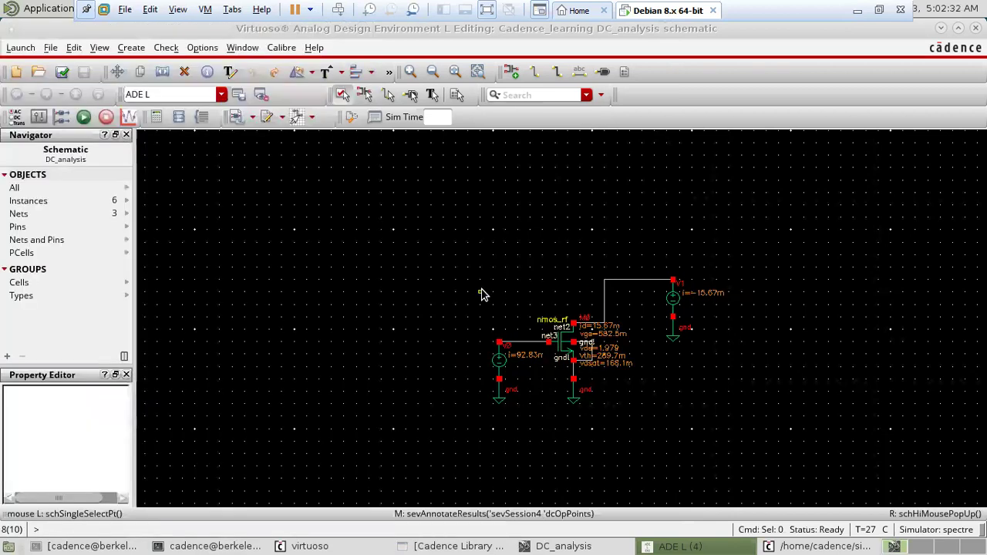
- Zoom in on transistor M0 to read vgs=582.5m, vth=289.7m and vdsat=168.1m
right_click_drag(481, 294, 665, 439)
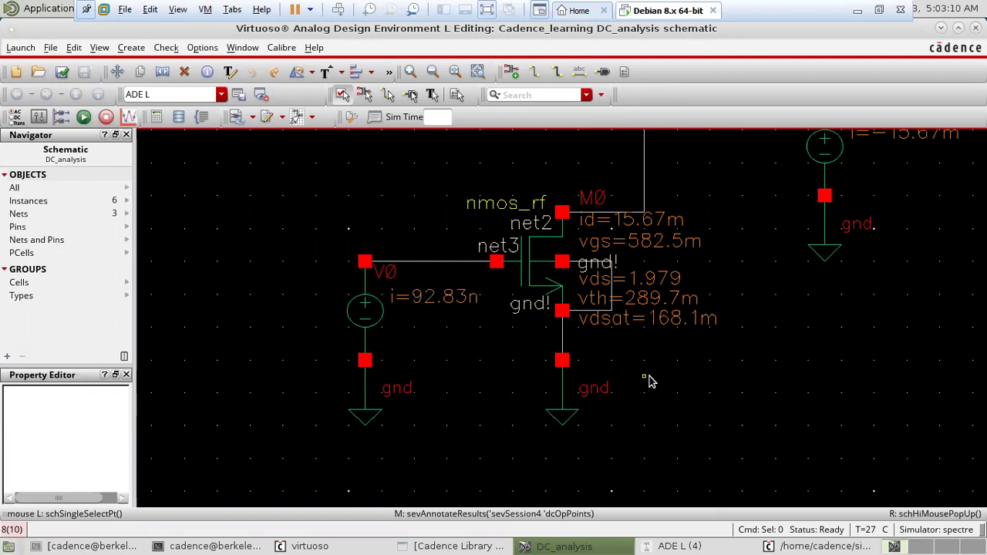
- Change M0's multiplier to 2, verify it, then check and save the schematic
left_click(540, 281)
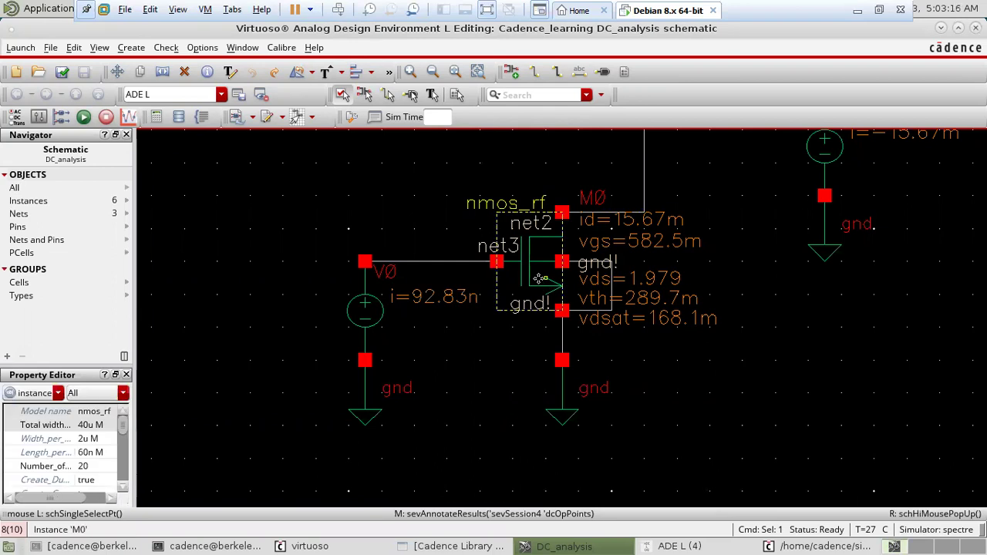
key("q")
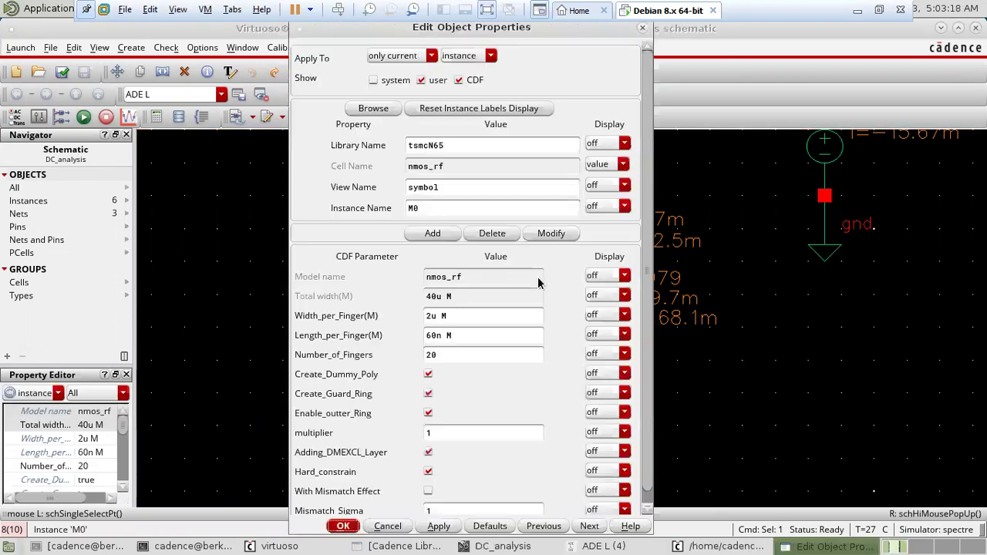
left_click(472, 431)
key("BackSpace")
type("2")
left_click(343, 526)
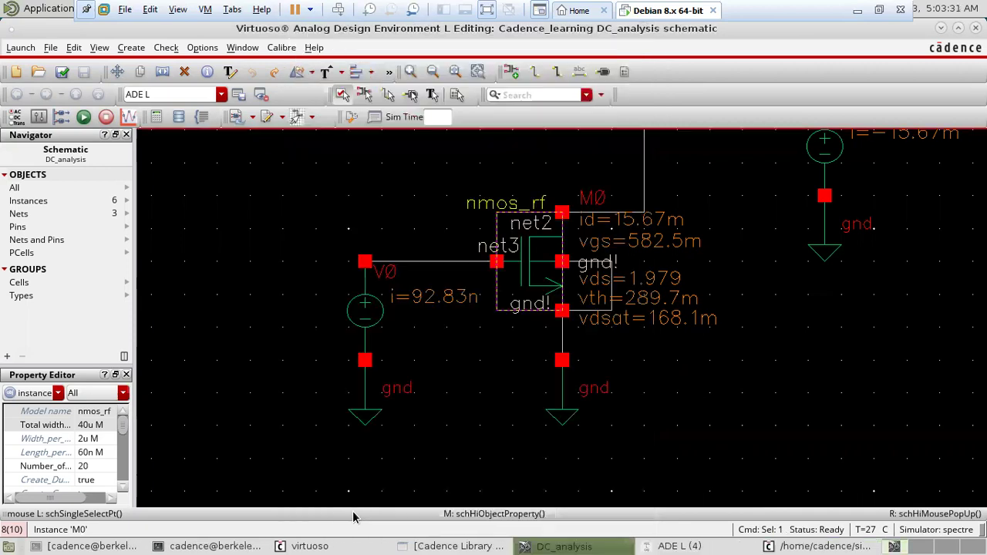
middle_click(538, 266)
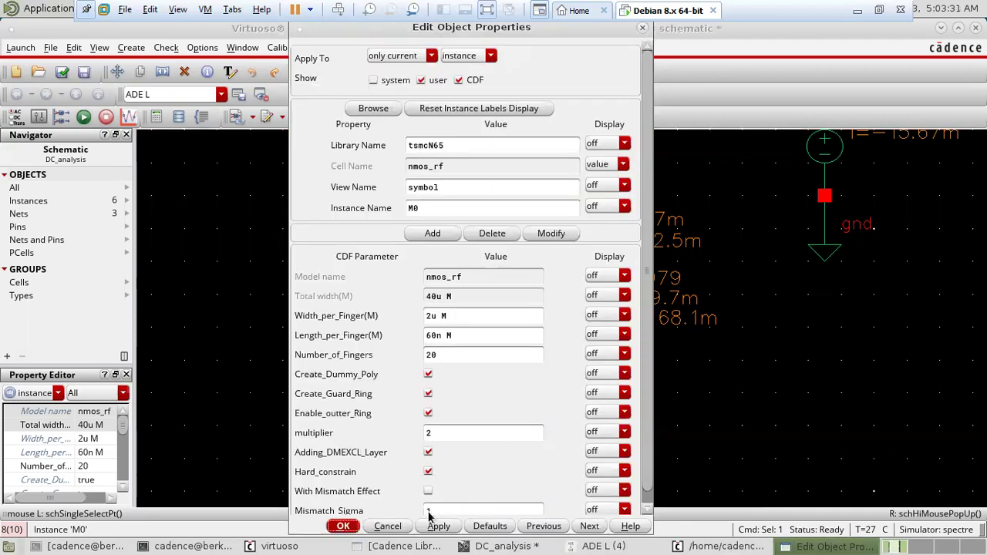
left_click(340, 524)
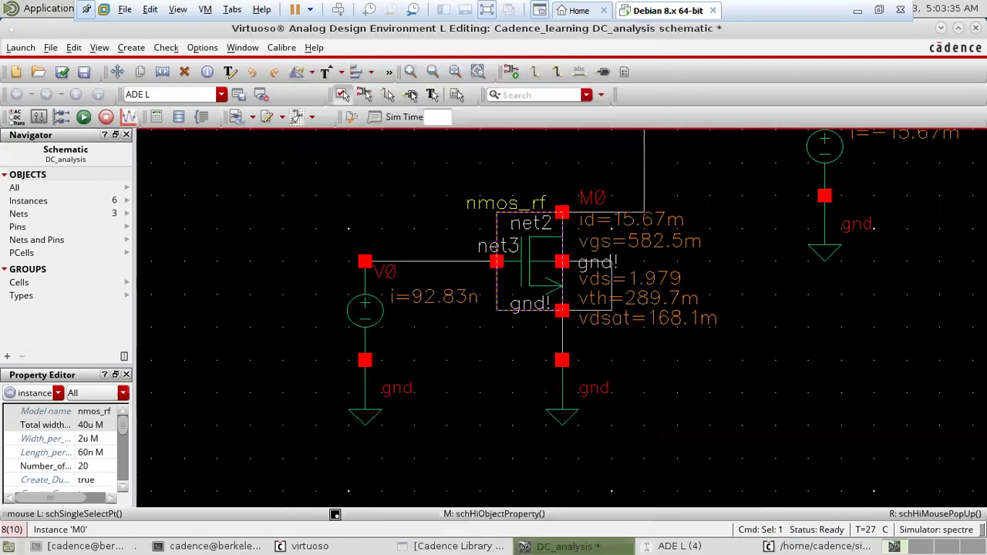
left_click(62, 71)
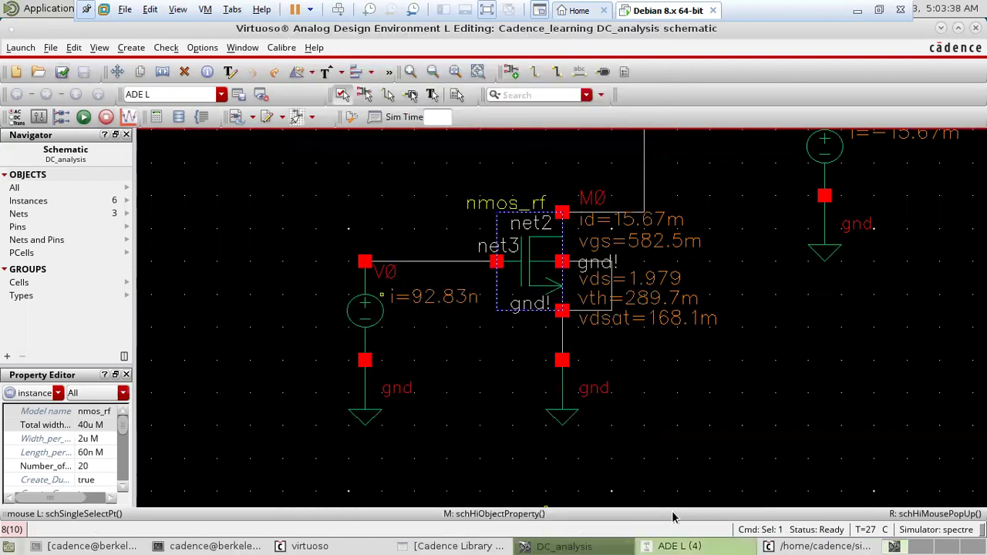
left_click(668, 547)
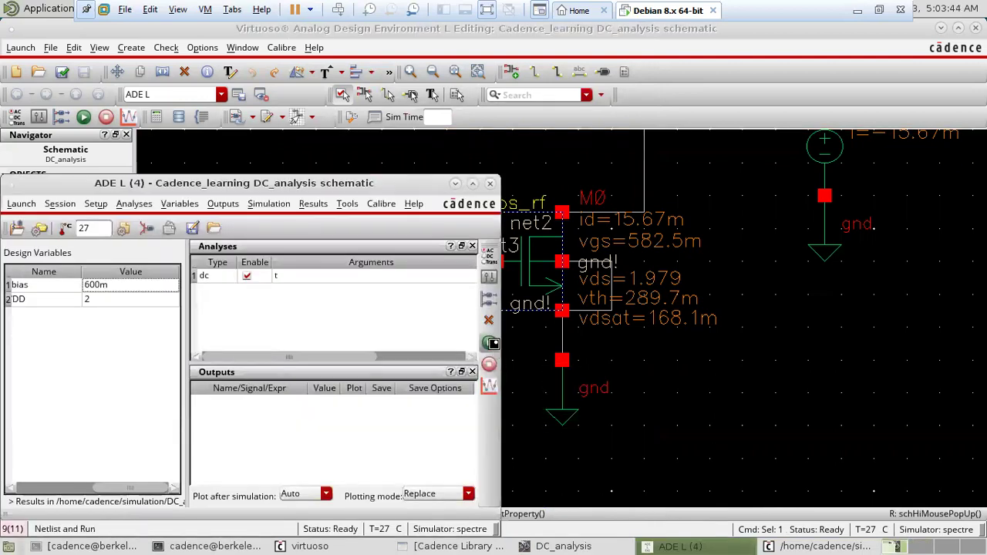
- Rerun the simulation and confirm M0's multiplier of 2, giving id=31.34m
left_click(492, 342)
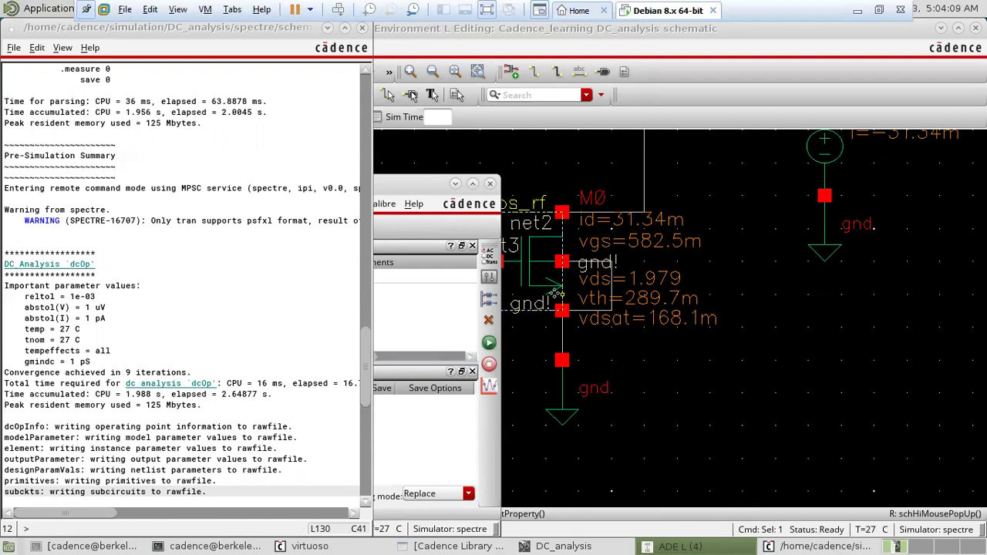
left_click(556, 293)
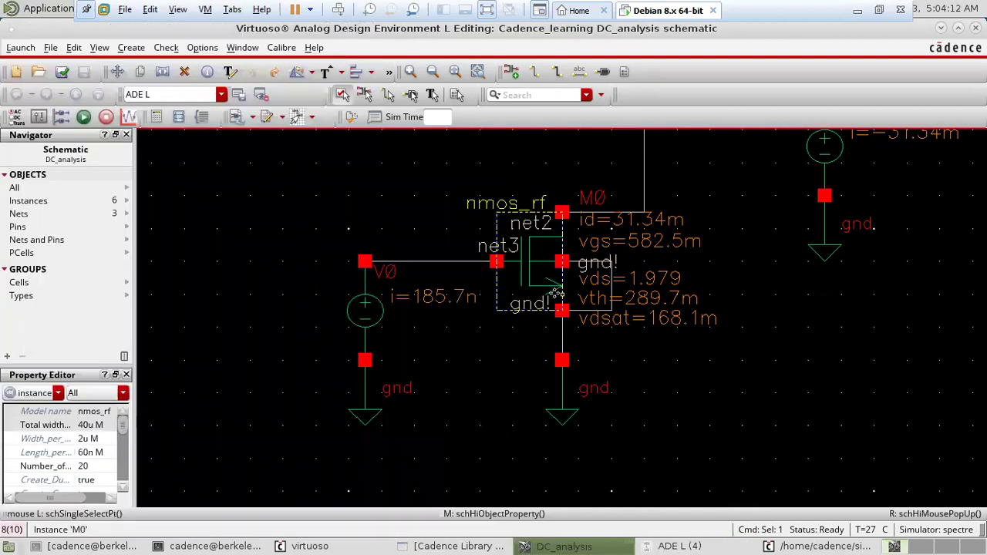
double_click(556, 299)
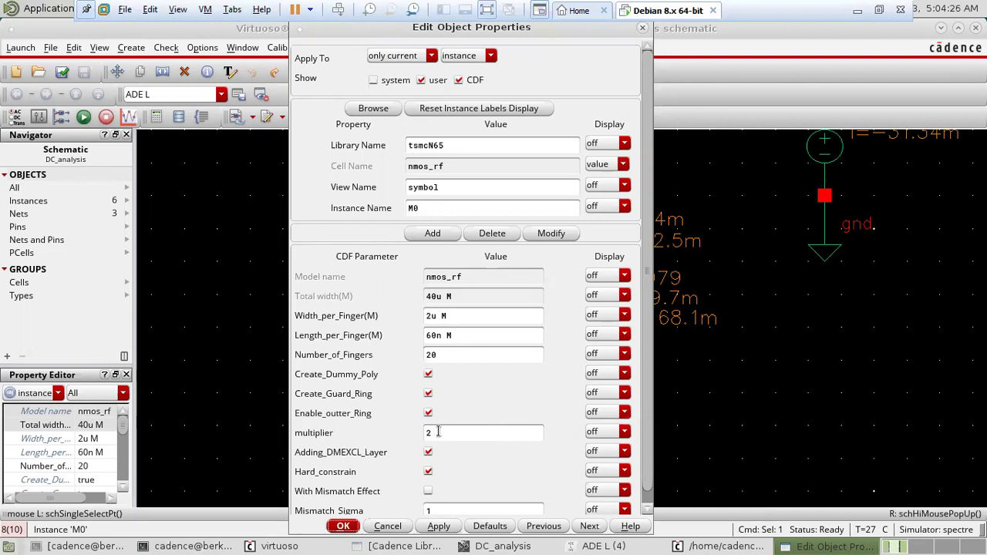
left_click(343, 526)
left_click(679, 546)
left_click(780, 406)
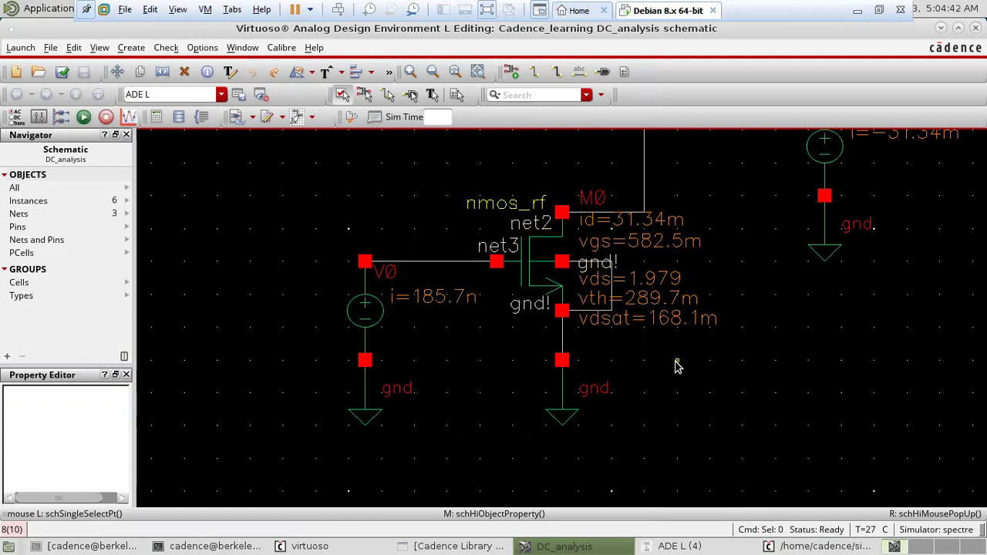
- Open Annotation Setup and limit the settings to the nmos_rf cell
right_click(676, 366)
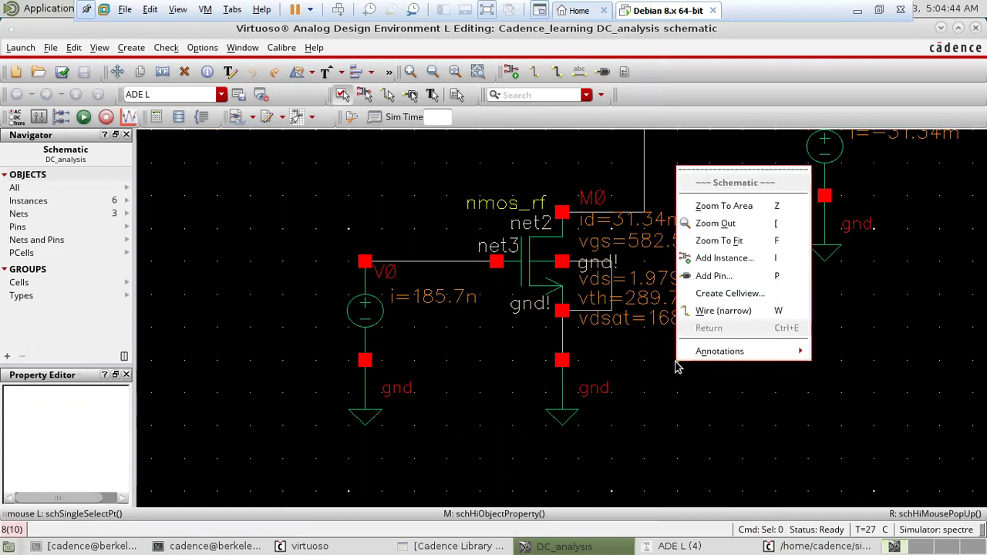
mouse_move(698, 353)
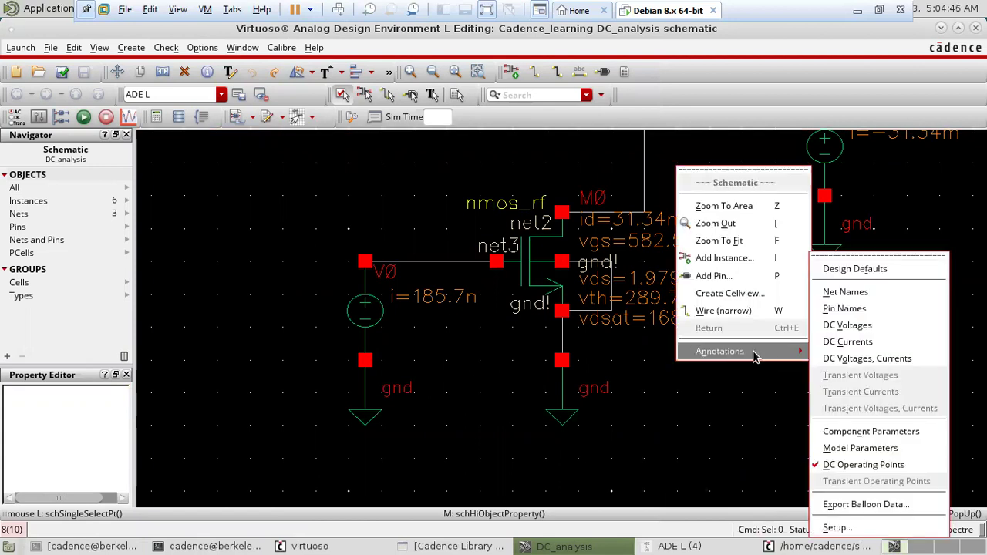
left_click(839, 527)
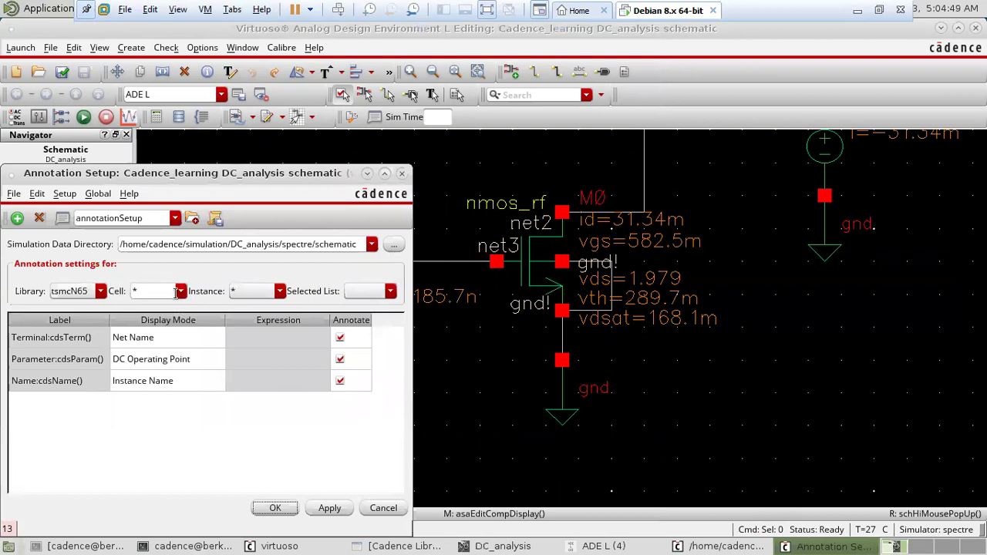
left_click(180, 292)
left_click(178, 321)
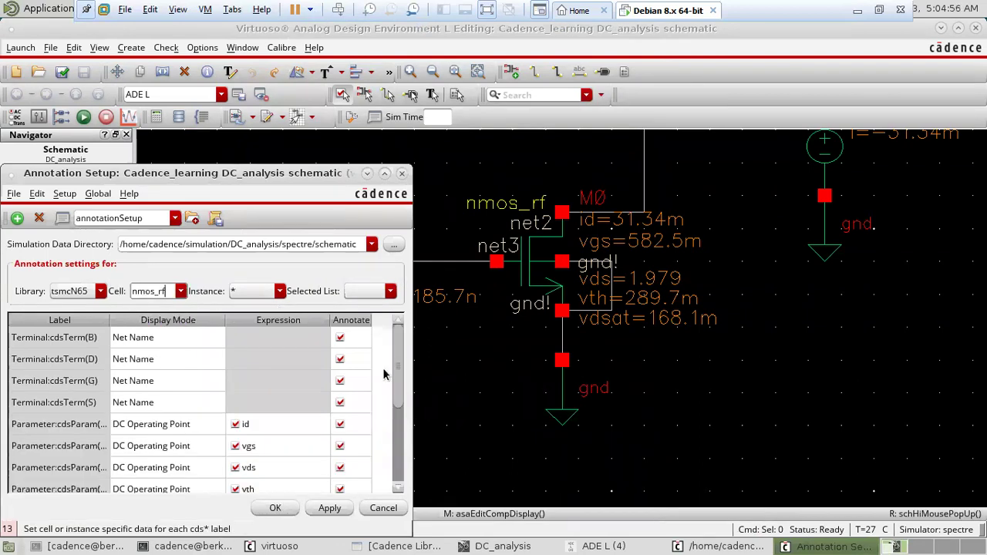
mouse_move(392, 375)
left_mouse_down()
mouse_move(397, 419)
mouse_move(398, 407)
left_mouse_up()
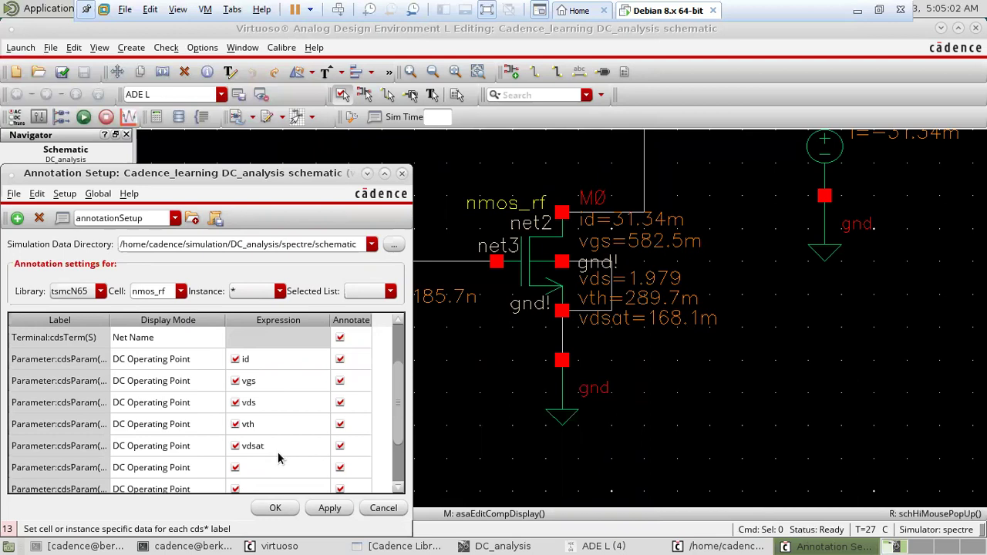
- Add region as the expression below vdsat, apply it, and accept the warning
left_click(320, 472)
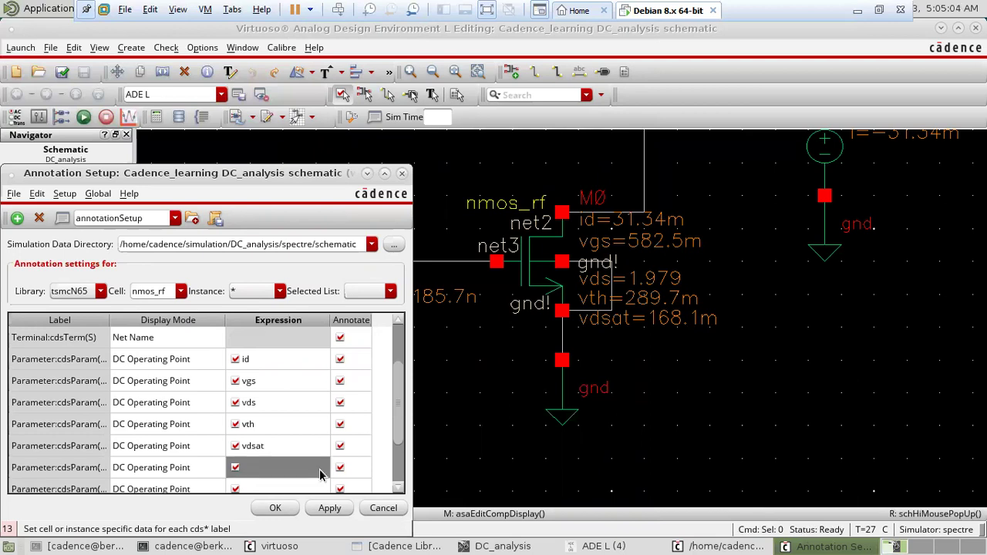
left_click(290, 466)
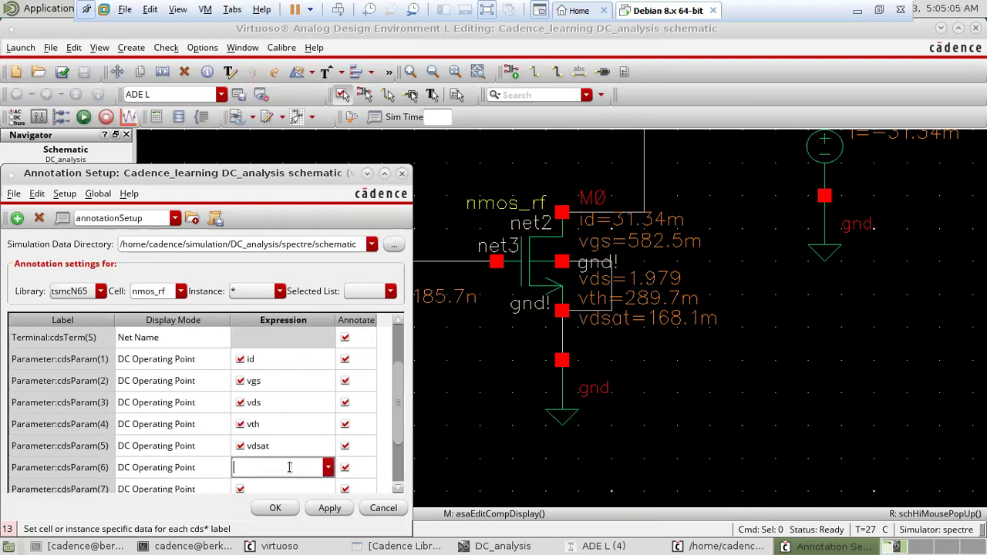
left_click(328, 468)
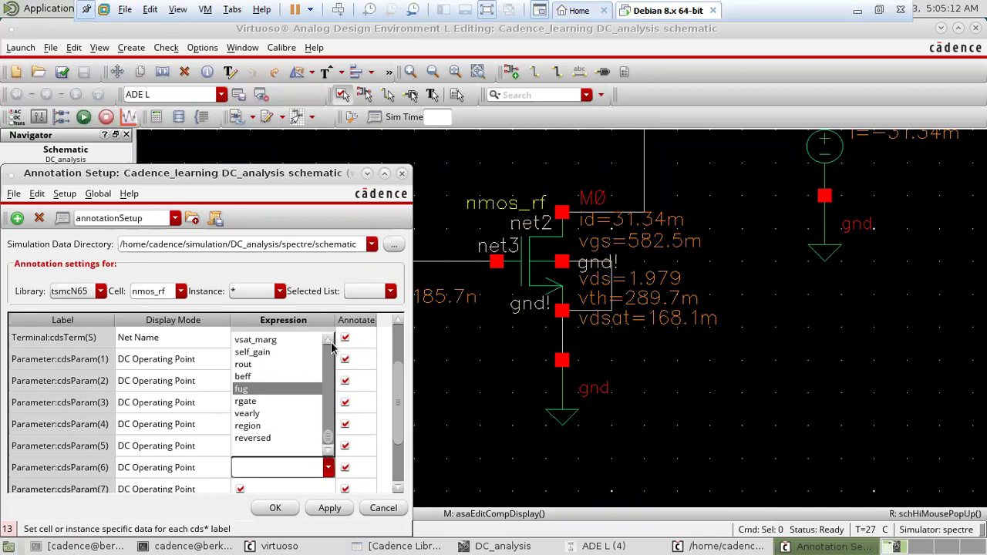
scroll(328, 343, "up", 4)
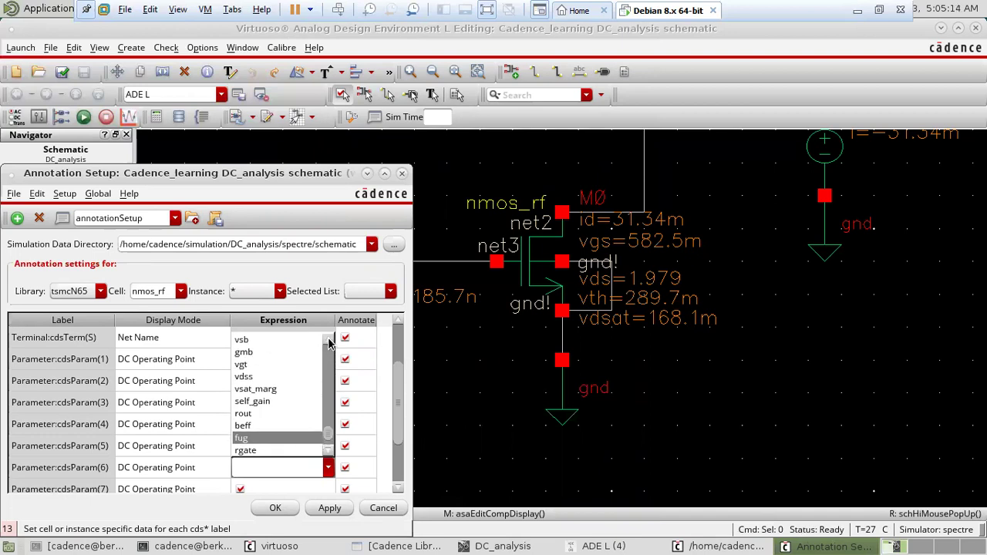
scroll(327, 343, "up", 2)
scroll(328, 343, "up", 9)
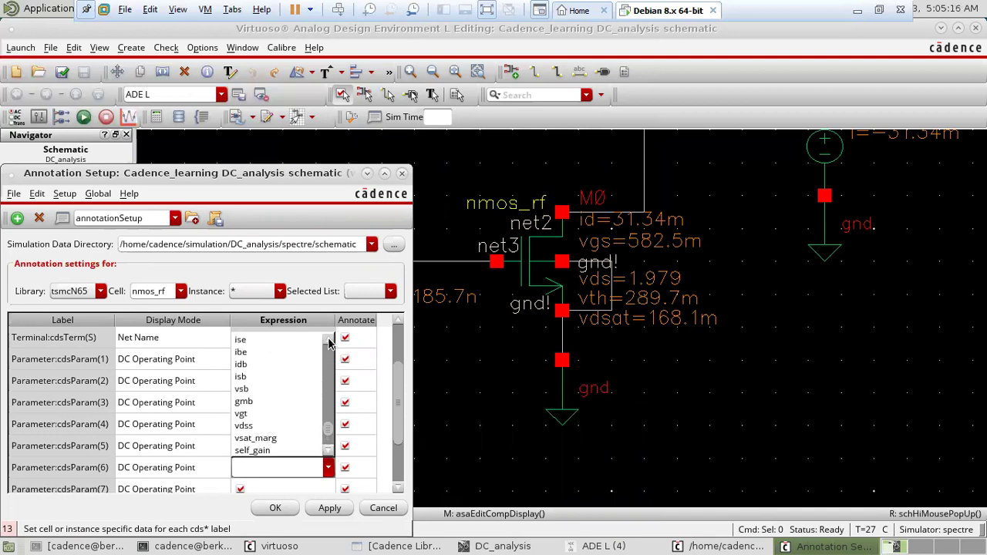
scroll(328, 343, "up", 7)
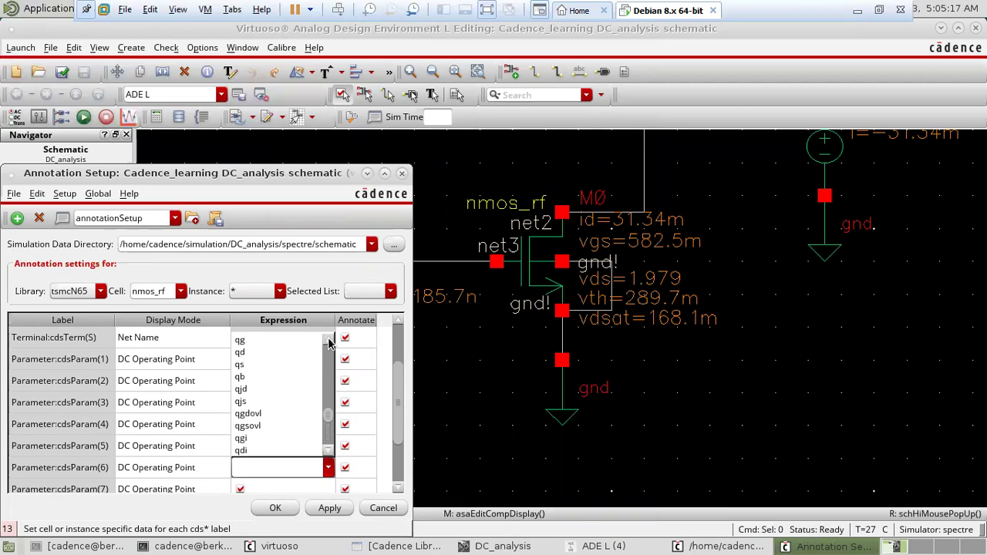
left_click_drag(327, 420, 328, 445)
left_click(306, 427)
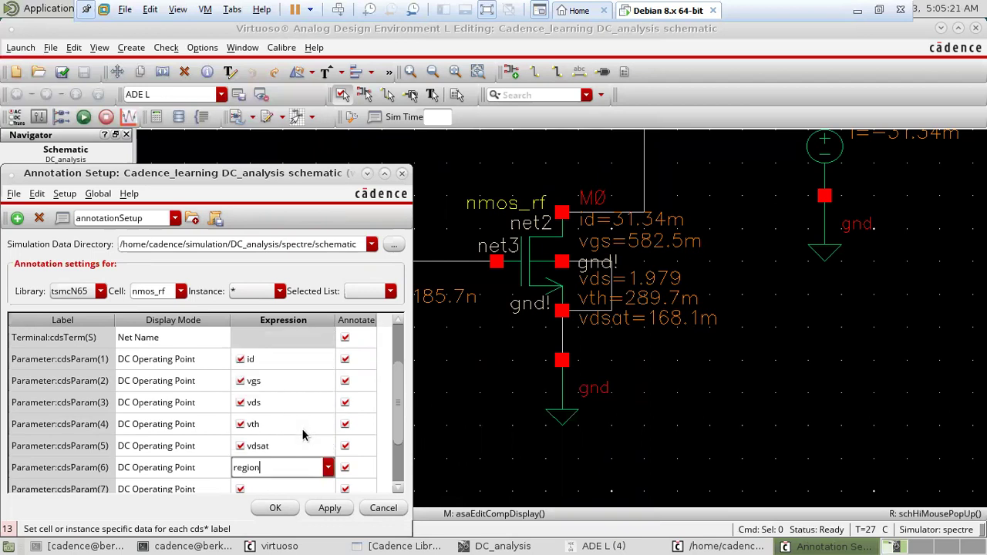
left_click(331, 509)
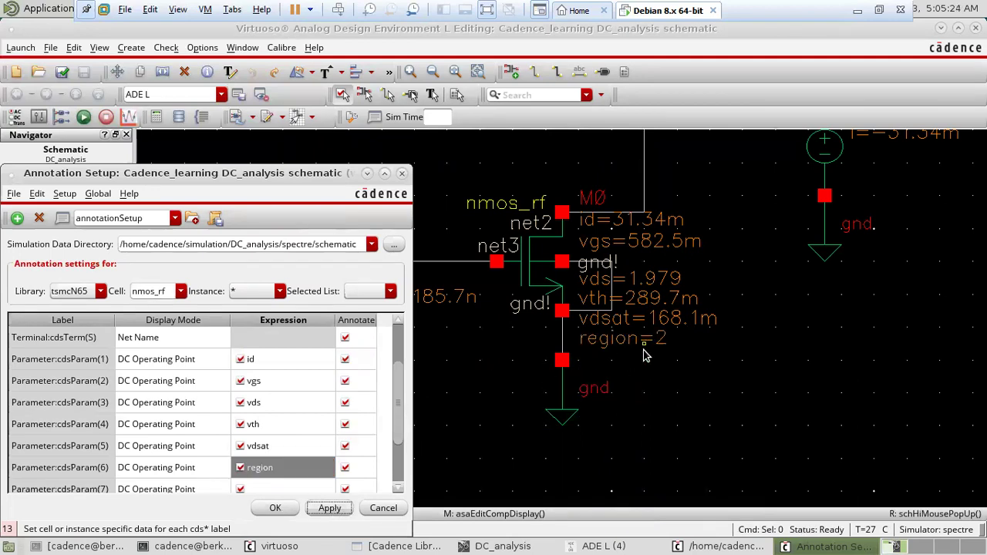
left_click(275, 507)
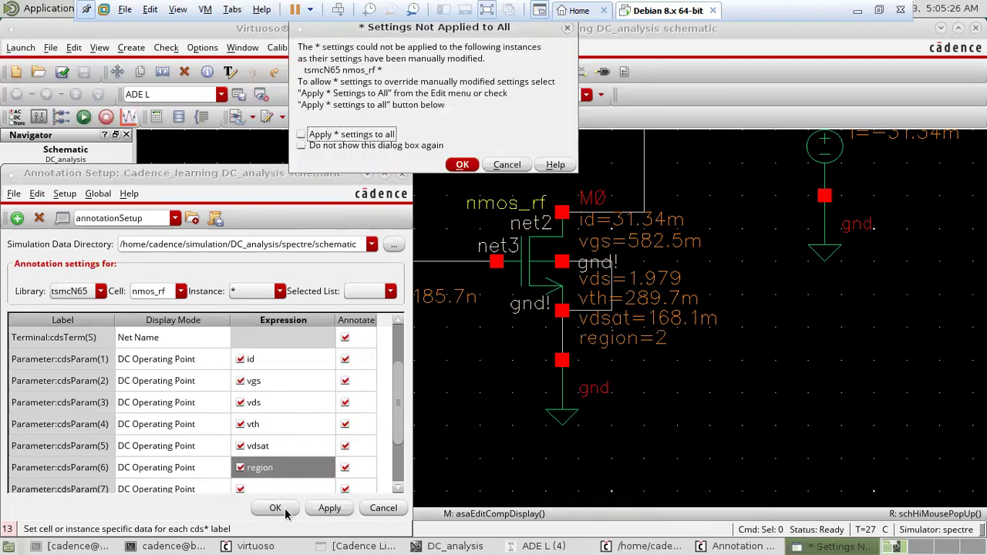
left_click(461, 164)
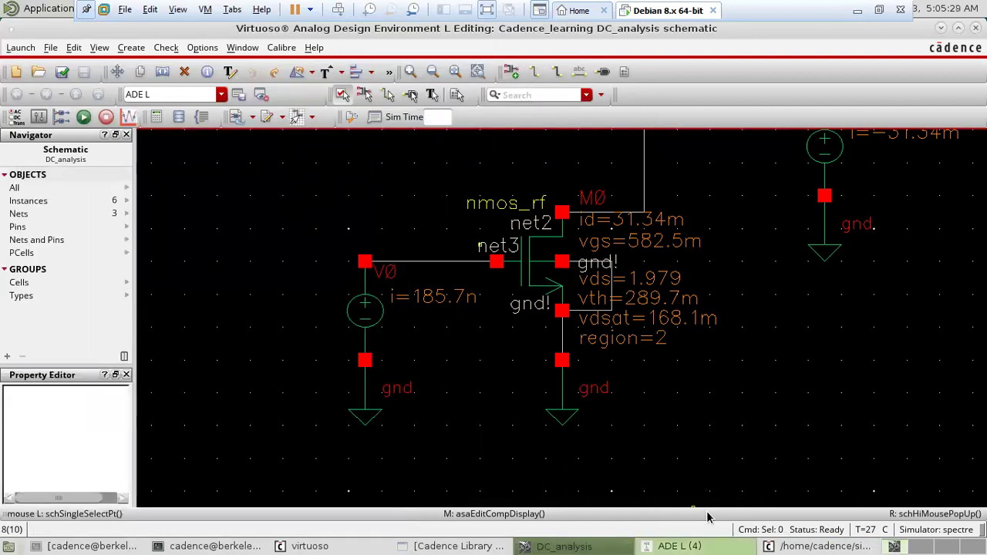
- Annotate DC node voltages on the schematic, showing 600m at V0 and 2 at V1
left_click(679, 546)
left_click(312, 204)
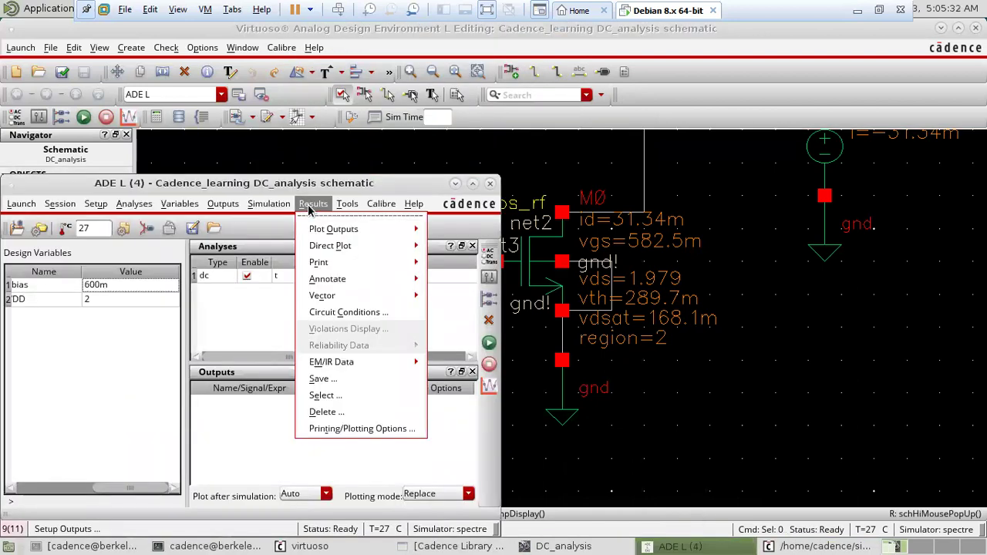
mouse_move(333, 282)
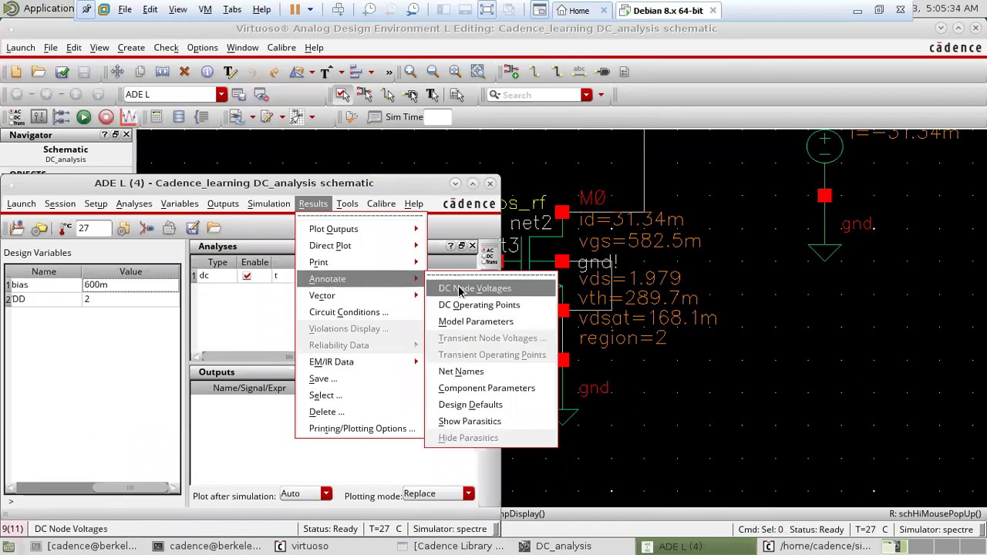
left_click(460, 290)
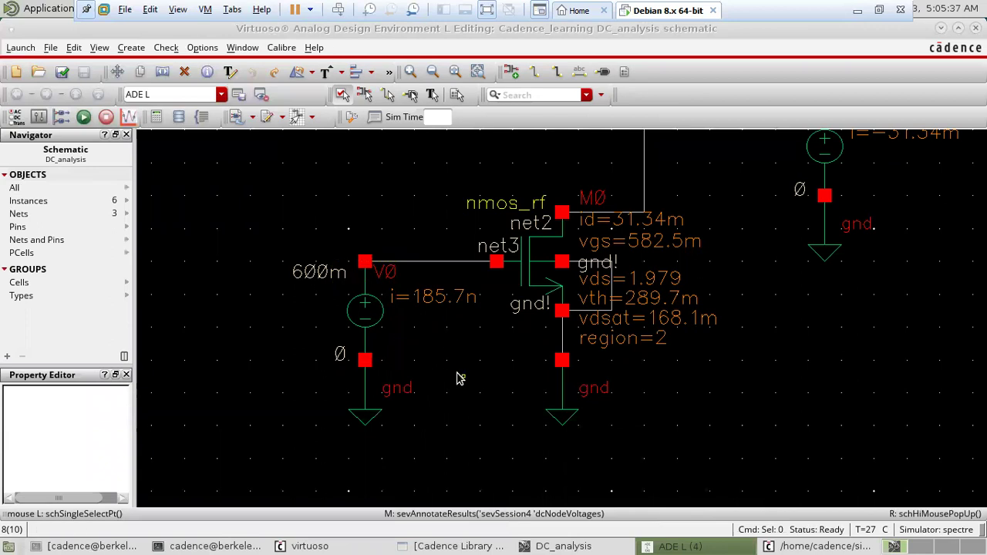
scroll(458, 376, "up", 1)
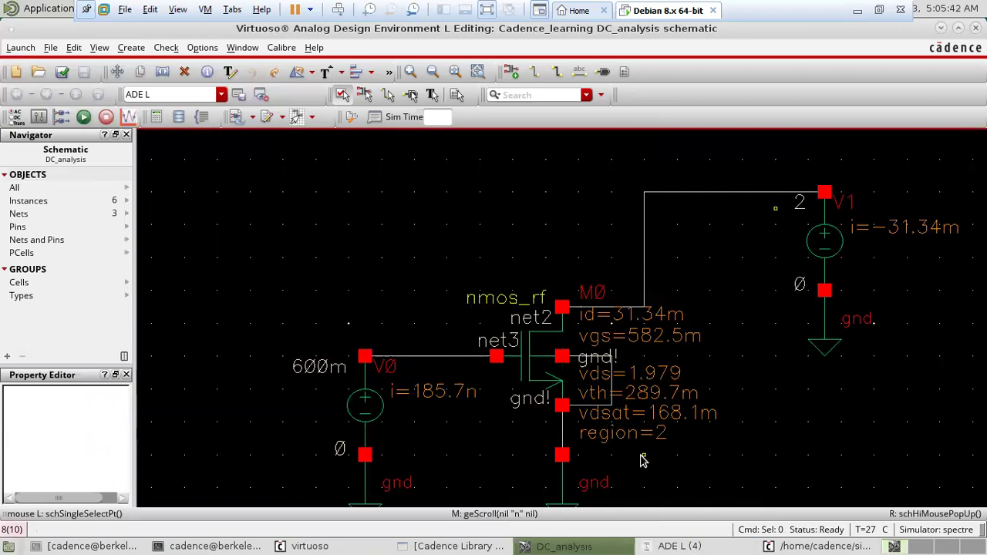
- Review the Results Print options without choosing one, then return to the schematic
left_click(678, 546)
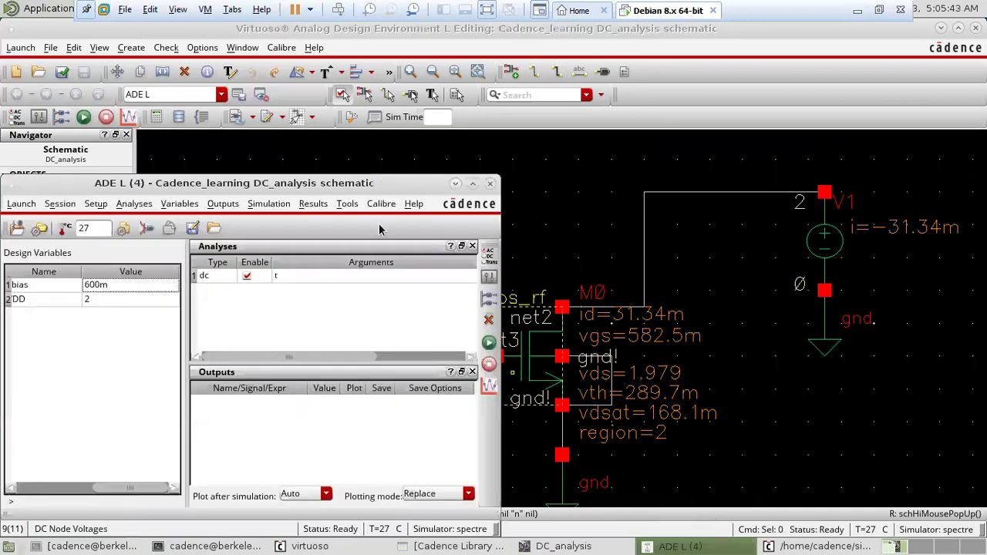
left_click(313, 203)
mouse_move(327, 262)
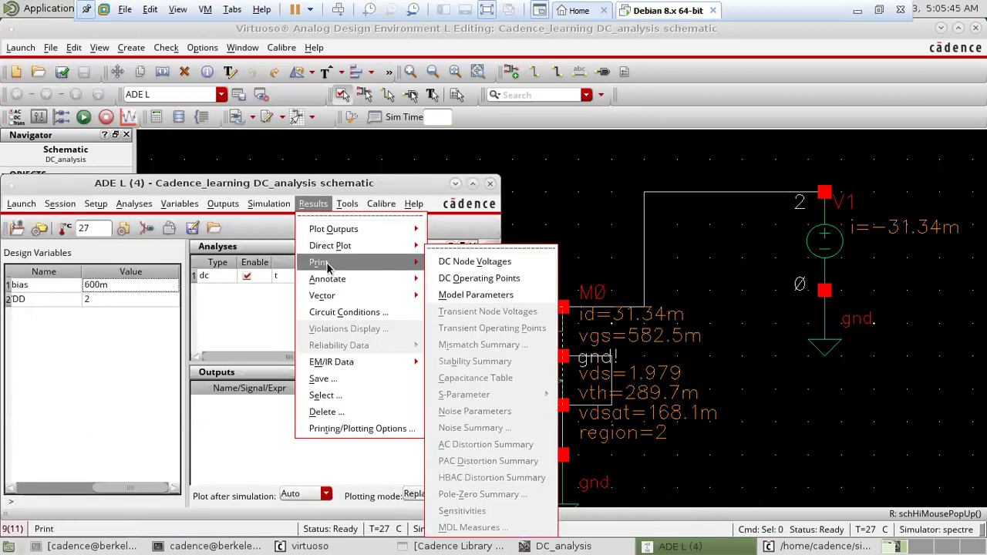
left_click(257, 330)
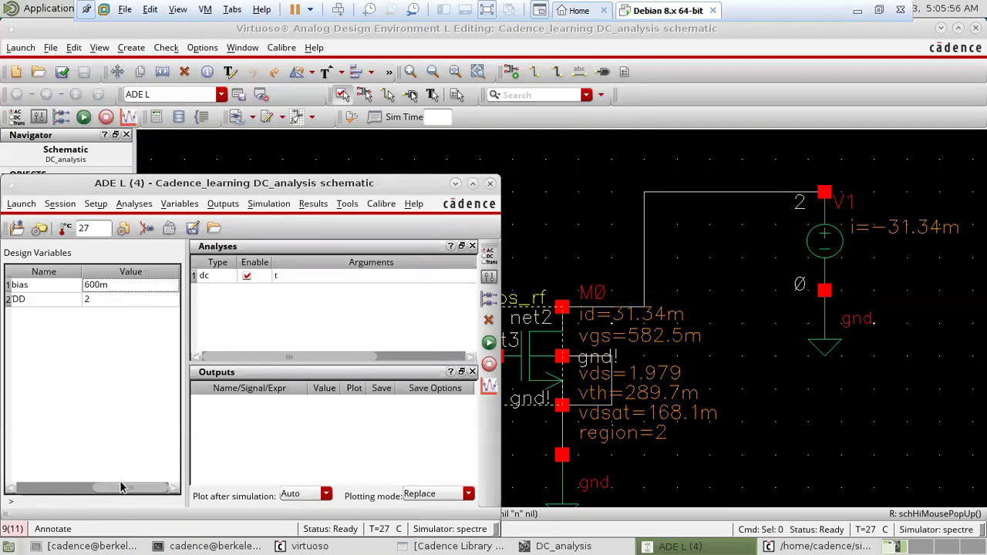
left_click_drag(121, 489, 44, 489)
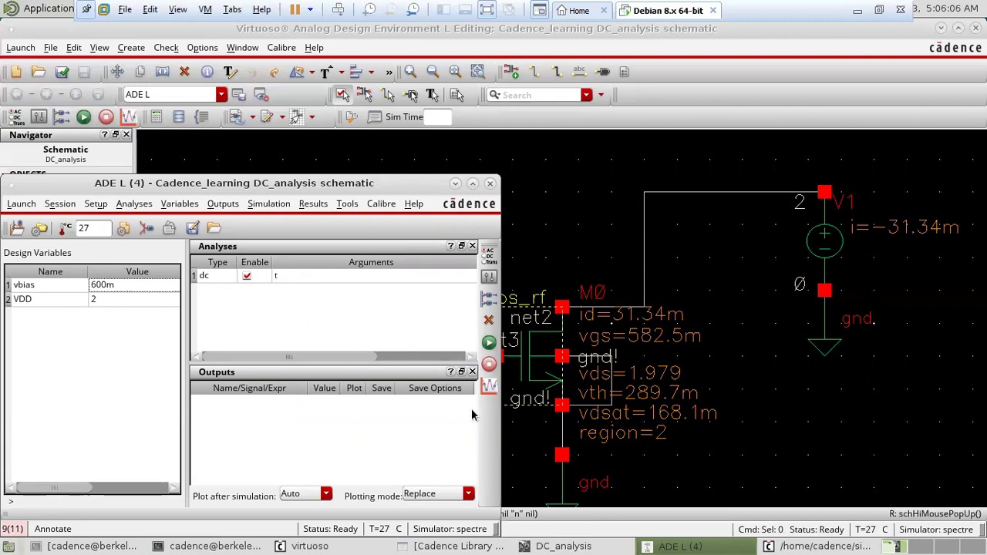
left_click(682, 450)
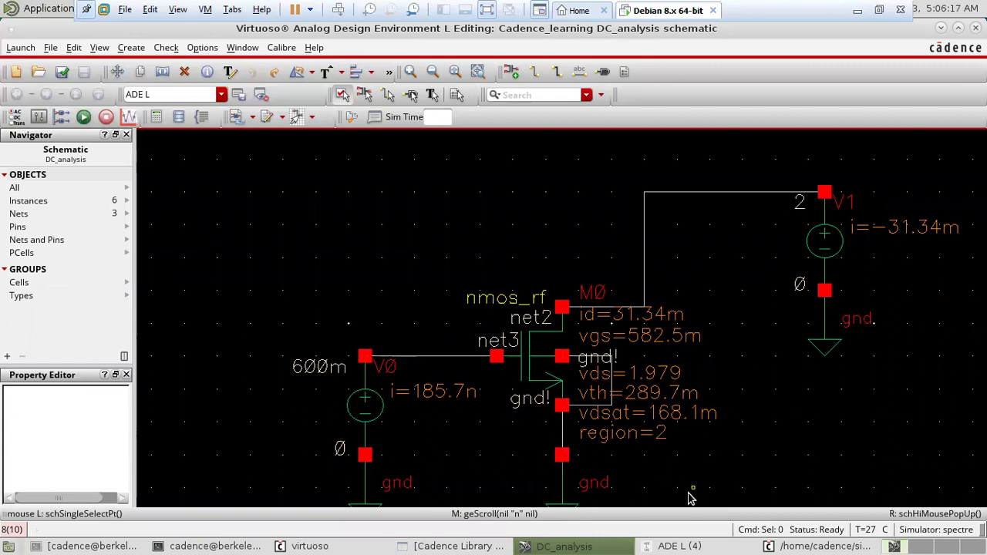
- Delete the wire between M0 and ground and move the ground symbol lower
scroll(691, 497, "down", 2)
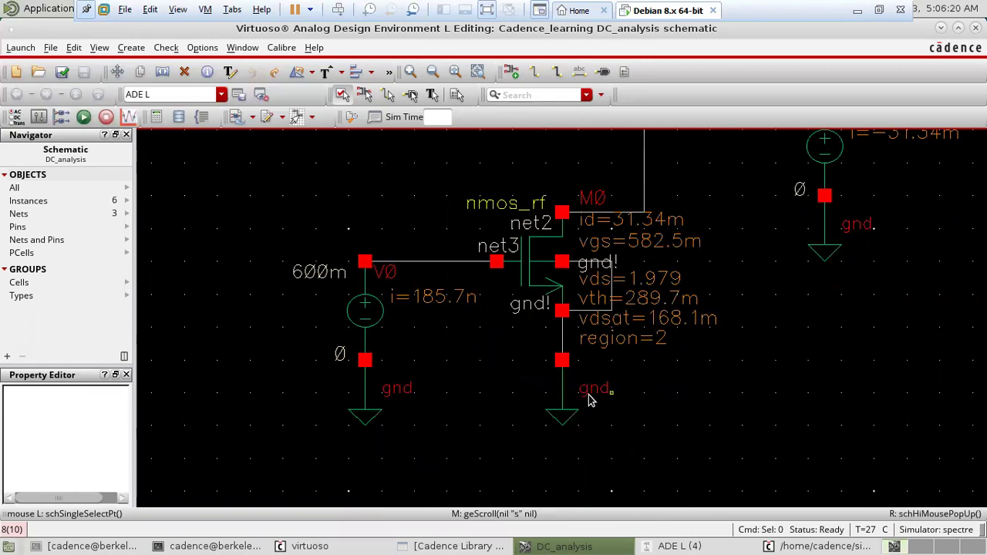
left_click(549, 395)
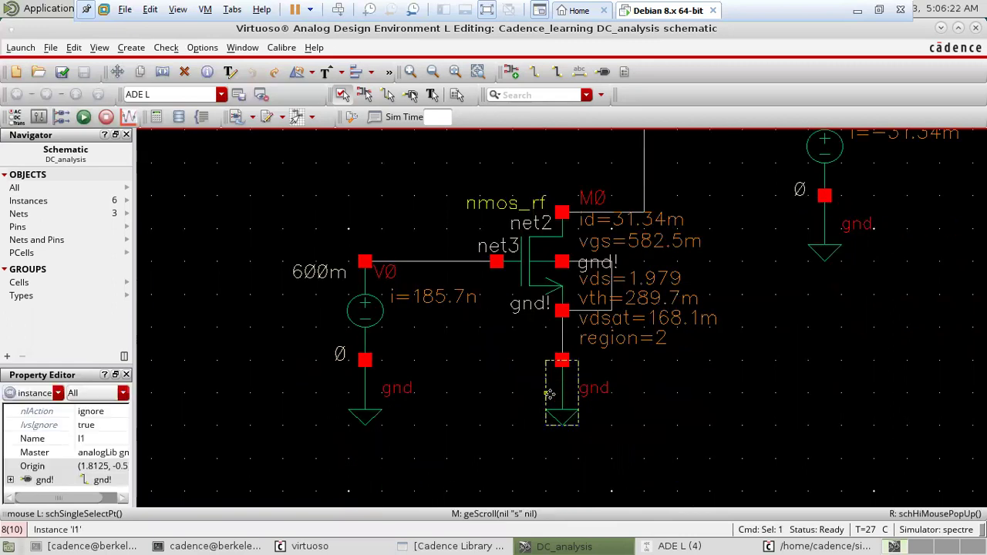
left_click(560, 339)
key("Delete")
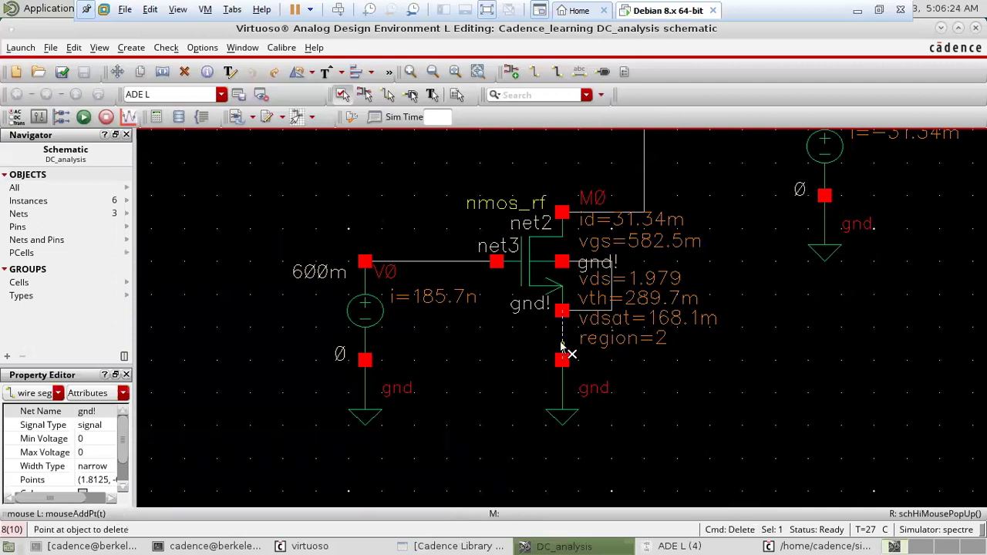
left_click(562, 347)
key("s")
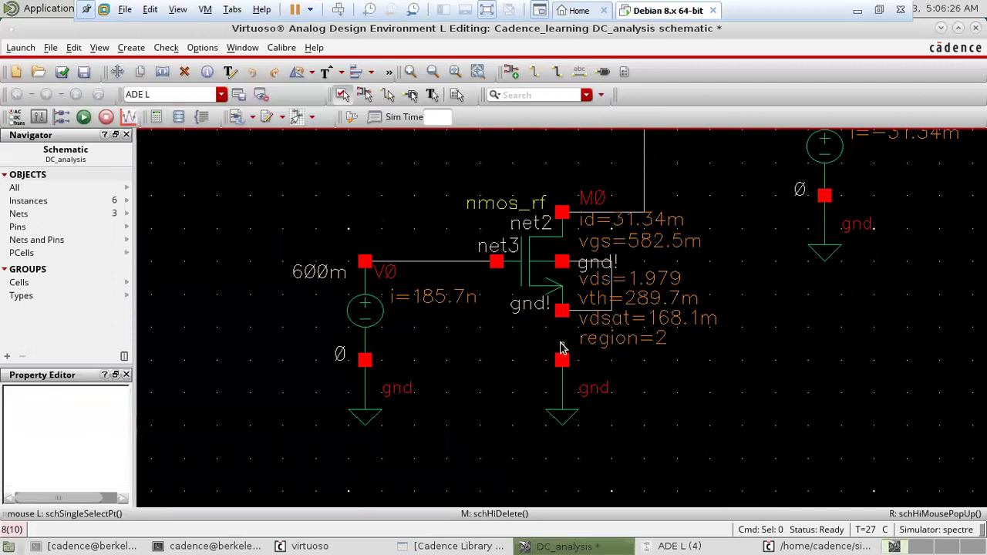
left_click_drag(551, 365, 577, 421)
left_click(650, 405)
- Place an analogLib res instance between M0's source and ground
key("i")
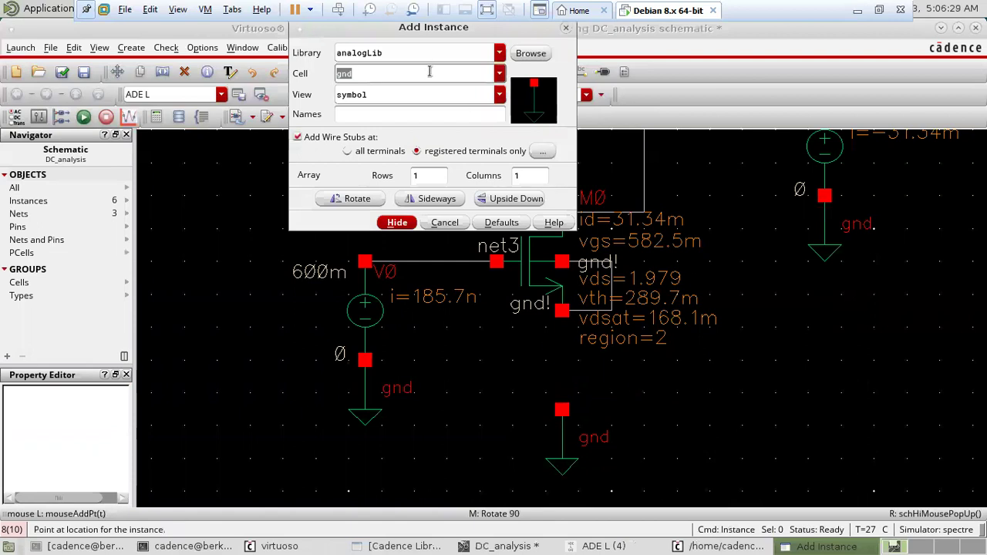
type("res")
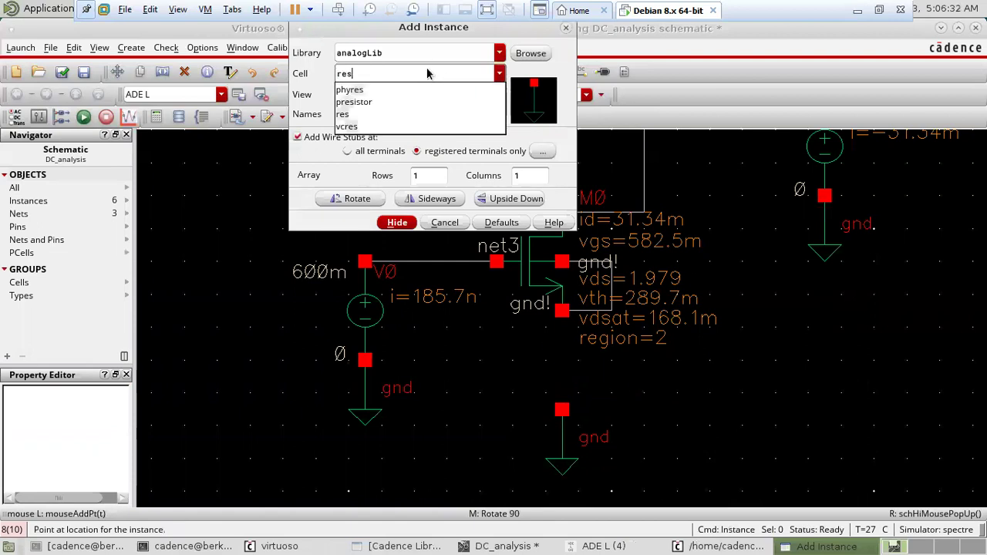
key("Return")
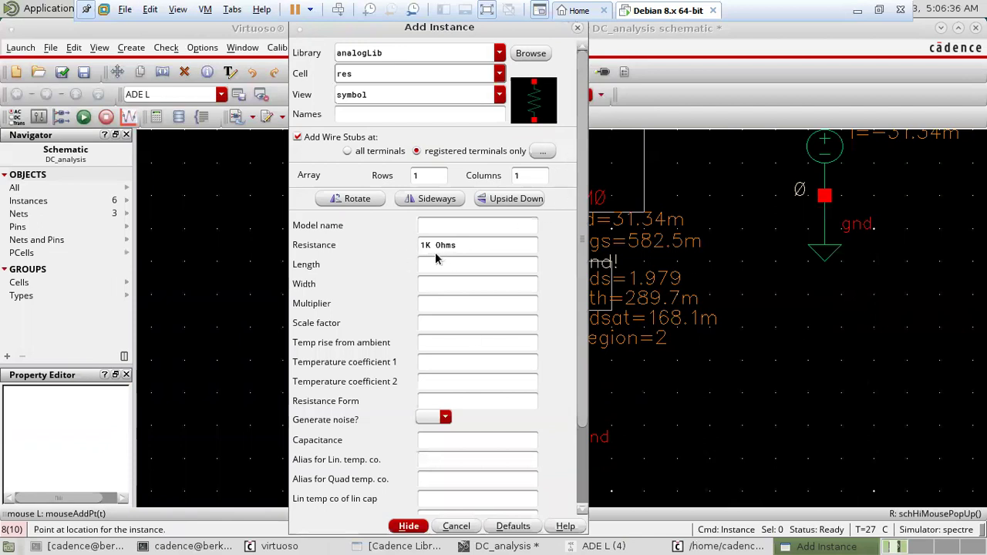
left_click(406, 523)
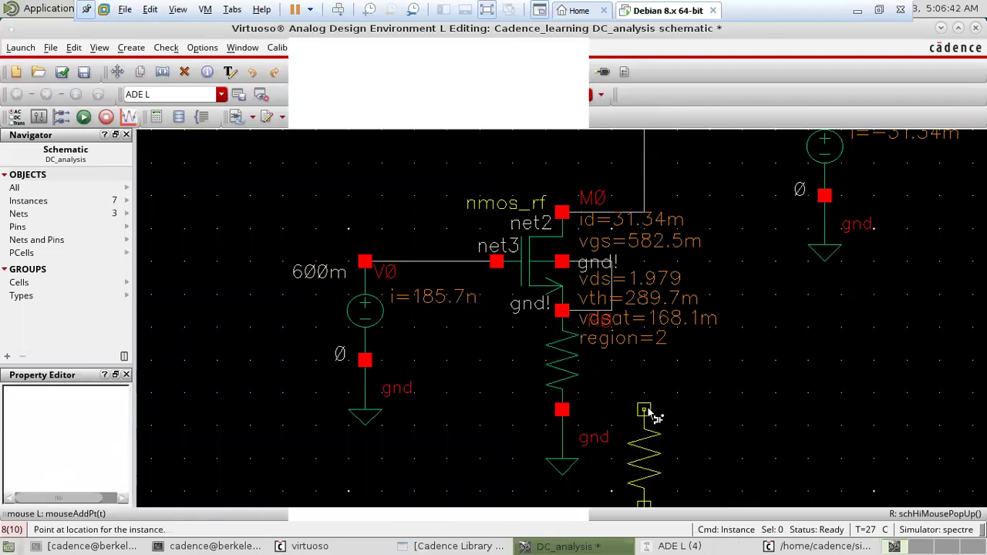
left_click(561, 311)
key("Escape")
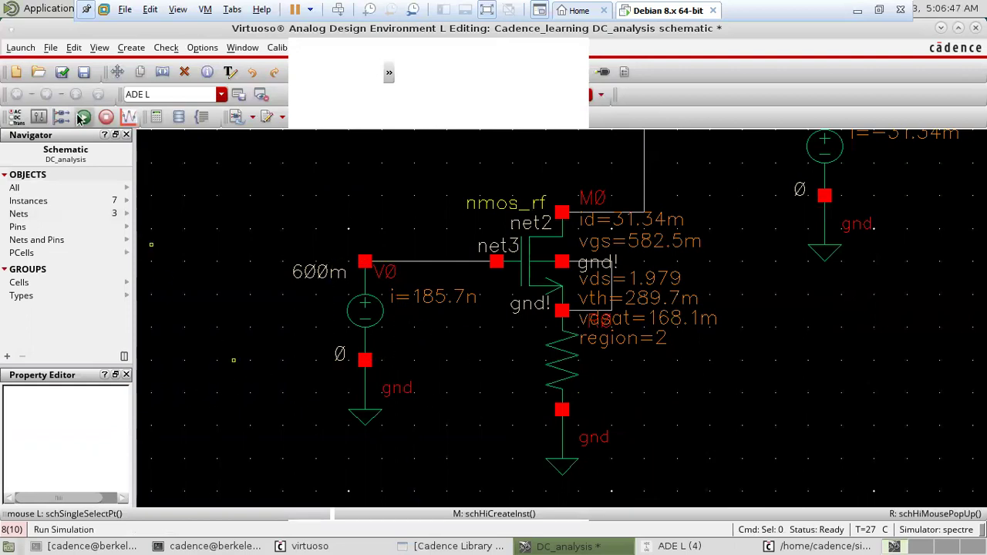
- Save the schematic, rerun the DC simulation with the 1K resistor, and select R0
left_click(62, 72)
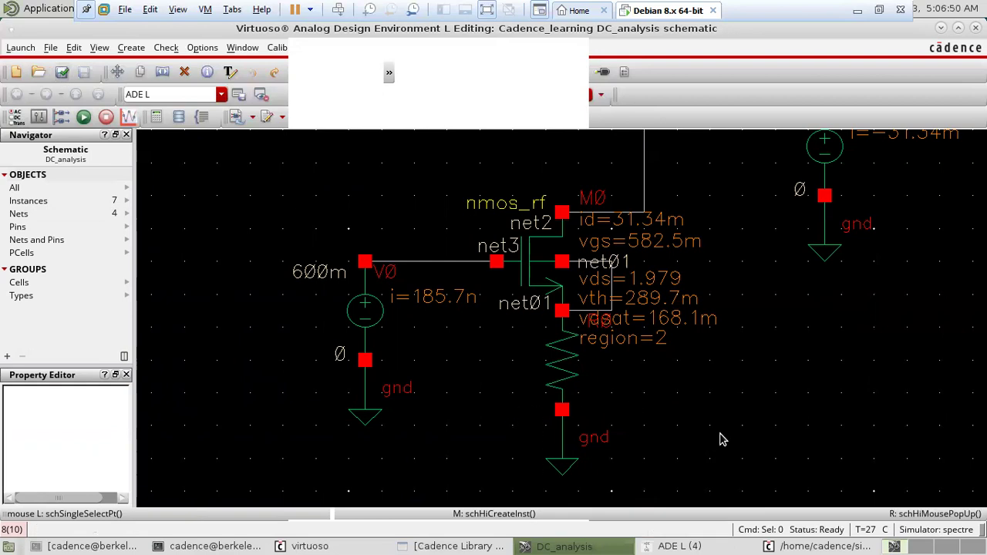
left_click(673, 547)
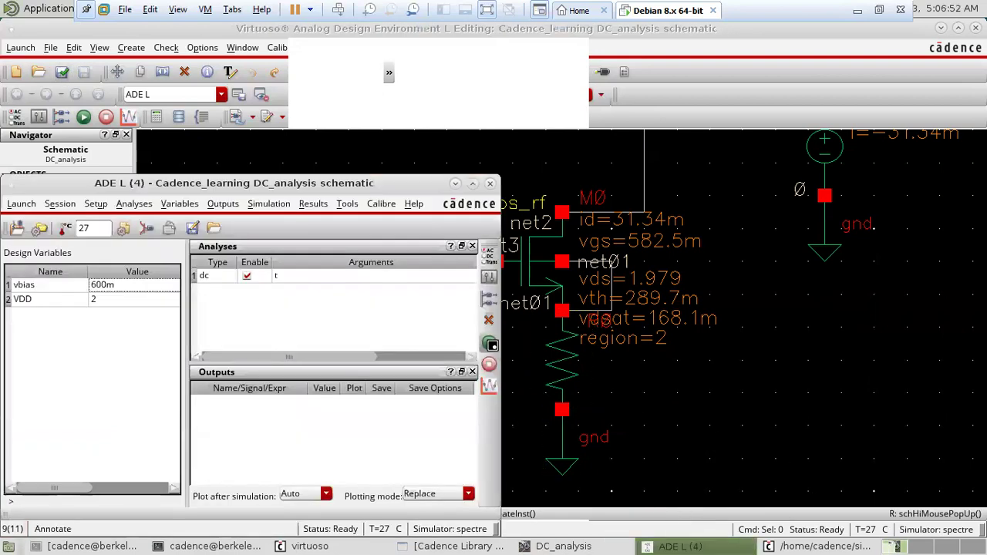
left_click(489, 345)
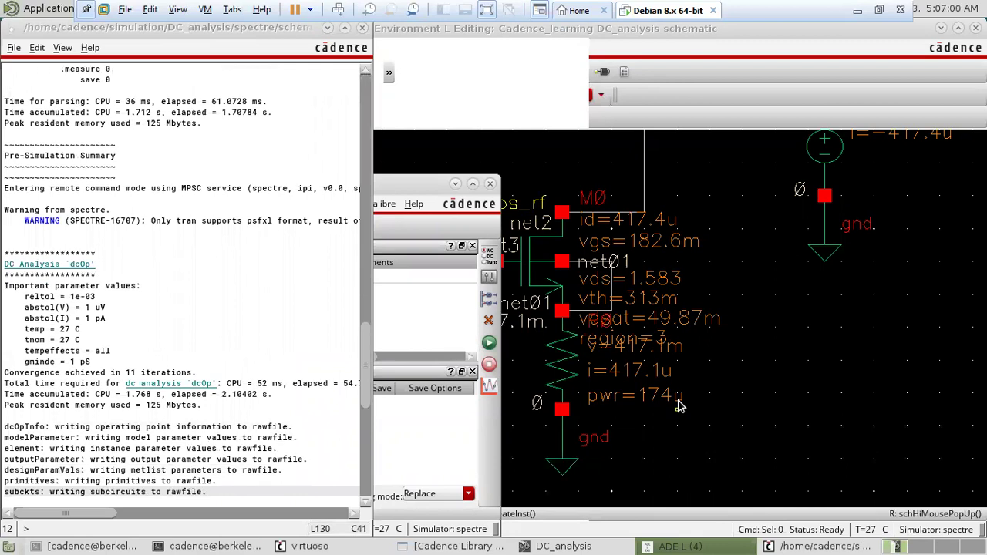
left_click(695, 467)
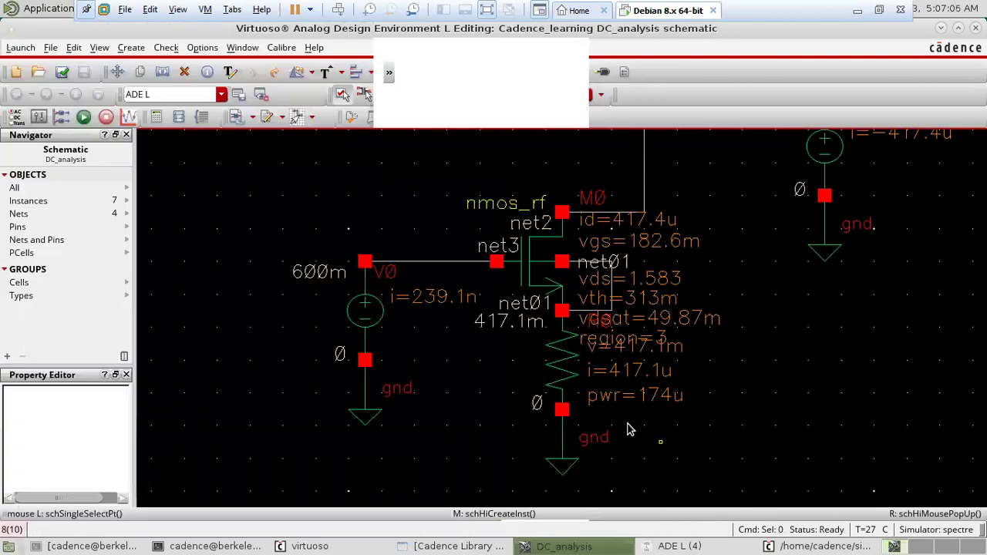
left_click(556, 360)
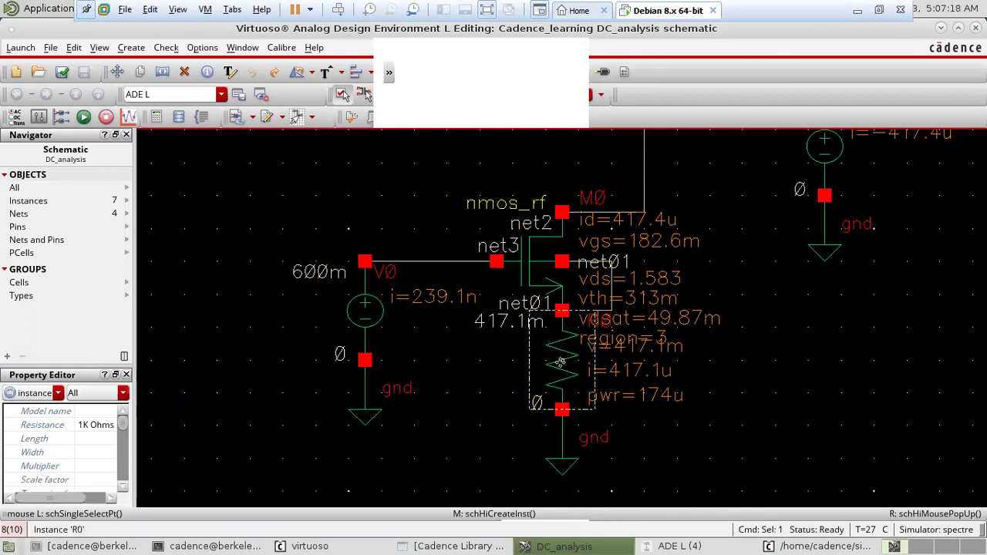
- Change R0's resistance from 1K Ohms to 100 Ohms
key("q")
left_click(438, 297)
key("BackSpace")
type("00 Ohms")
left_click(439, 526)
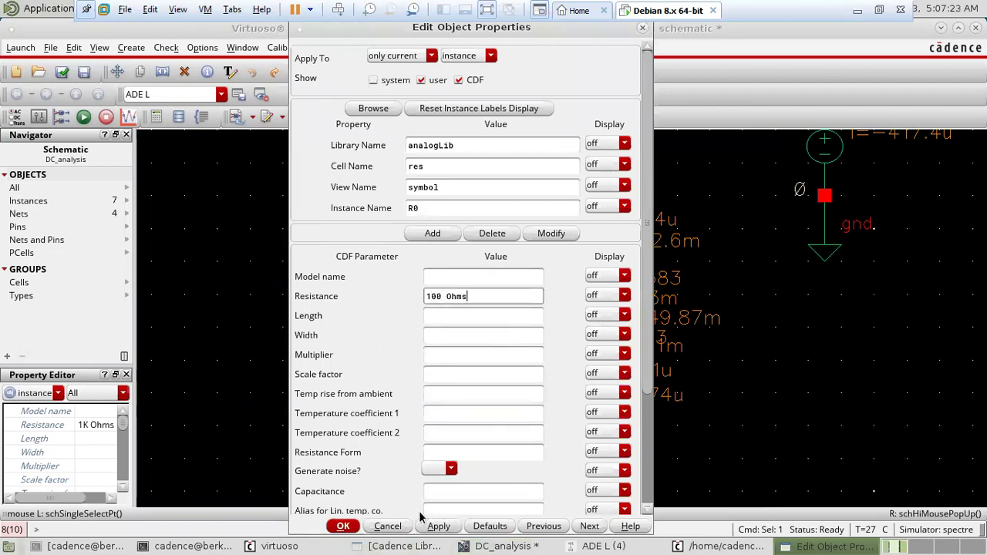
left_click(343, 526)
- Check and save the schematic and rerun the DC simulation, giving M0 id=3.095m
left_click(62, 71)
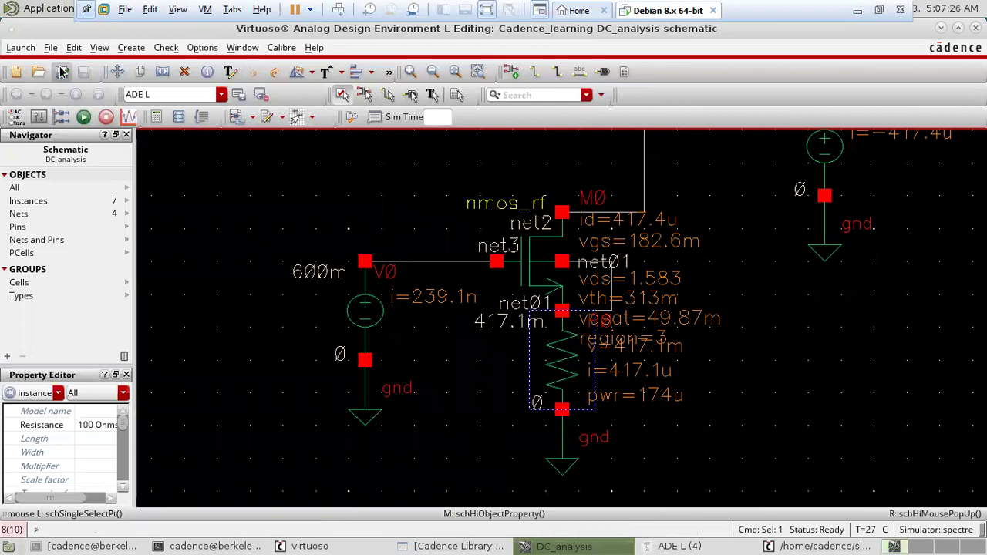
left_click(679, 546)
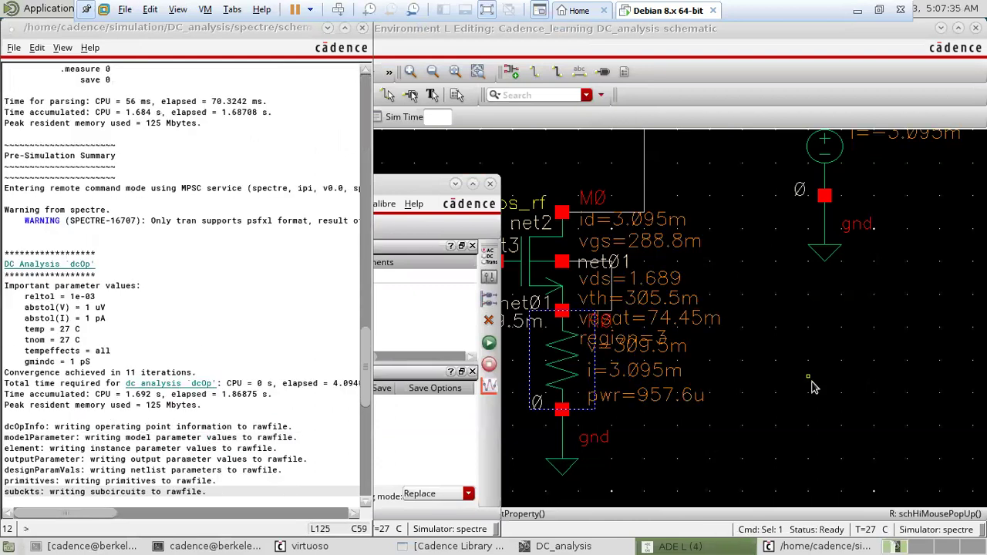
left_click(814, 388)
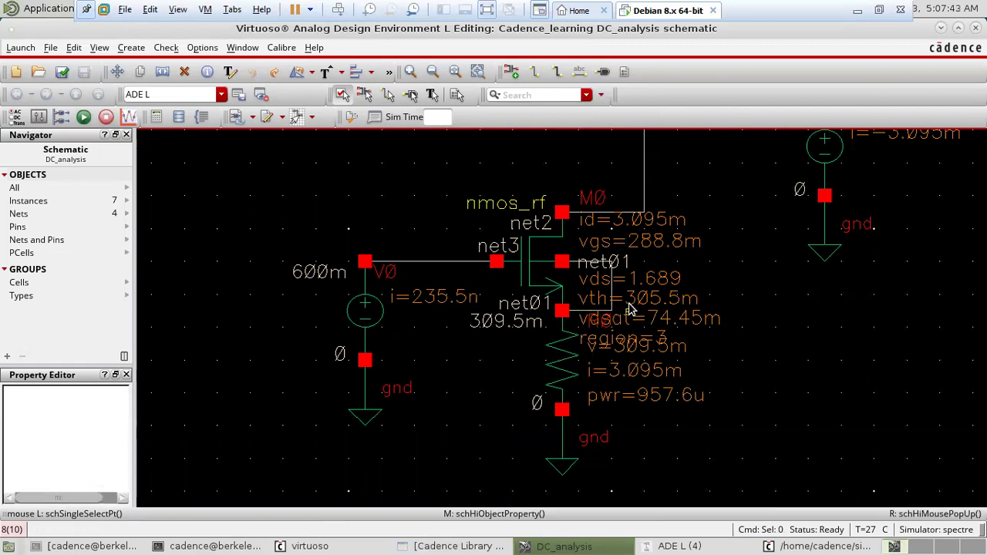
- Set the vbias design variable to 1 and rerun the simulation, giving M0 vgs=376m
left_click(373, 309)
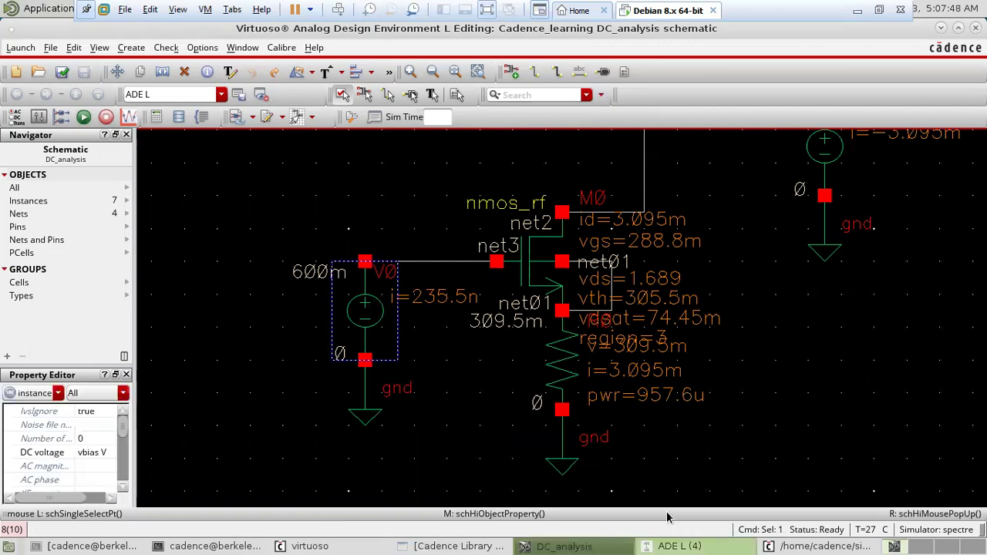
left_click(670, 546)
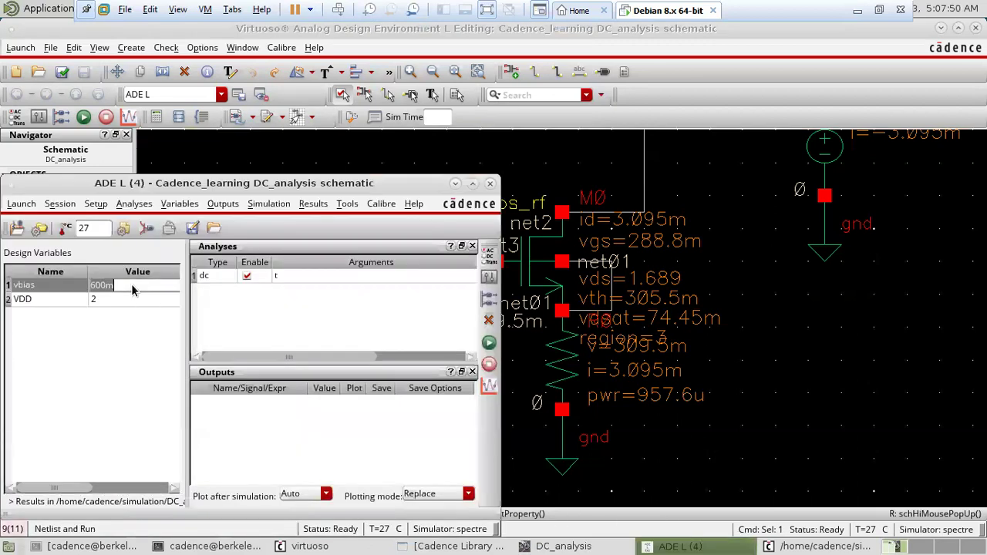
double_click(129, 282)
type("1")
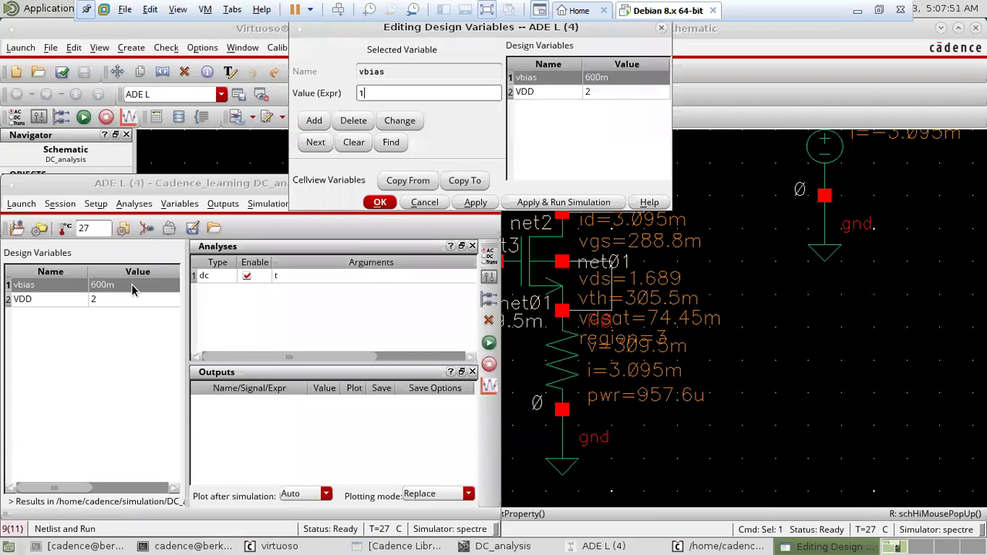
left_click(380, 202)
left_click(486, 344)
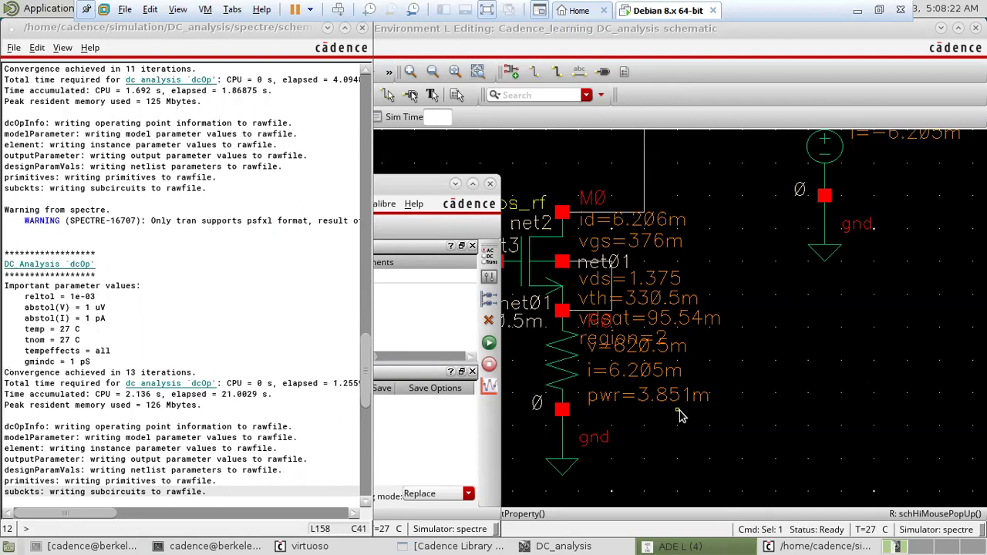
left_click(409, 187)
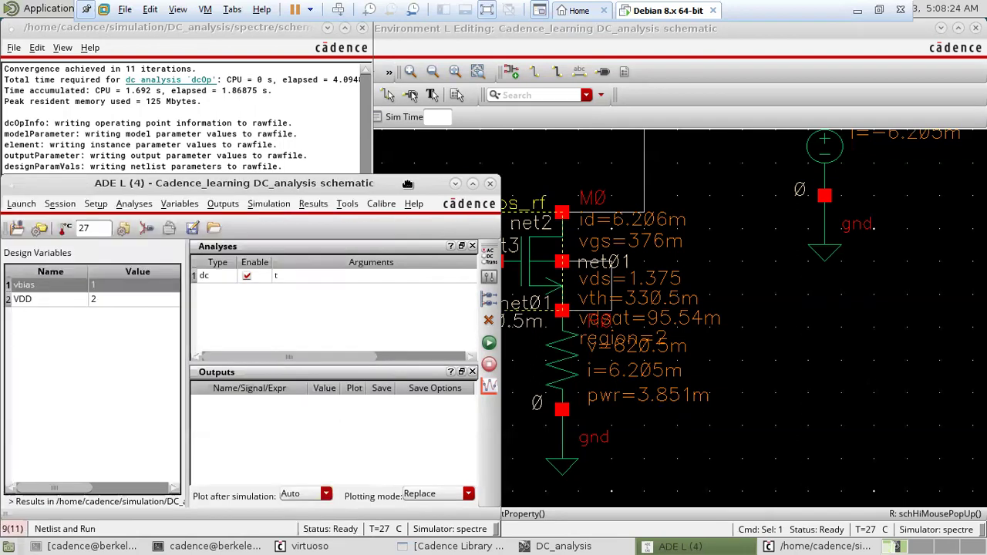
- Open Parametric Analysis and choose vbias as the swept variable
left_click(345, 205)
left_click(357, 228)
left_click(77, 302)
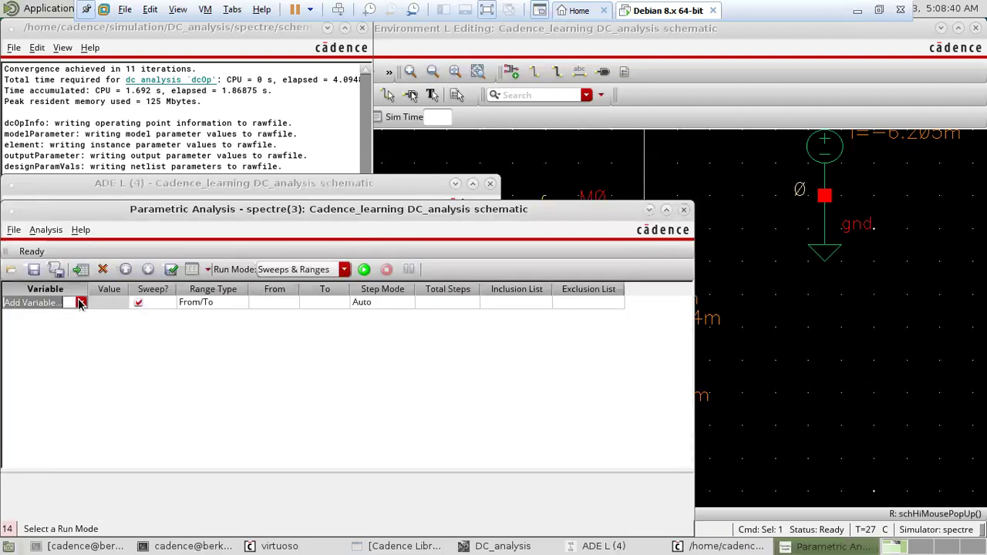
left_click(80, 303)
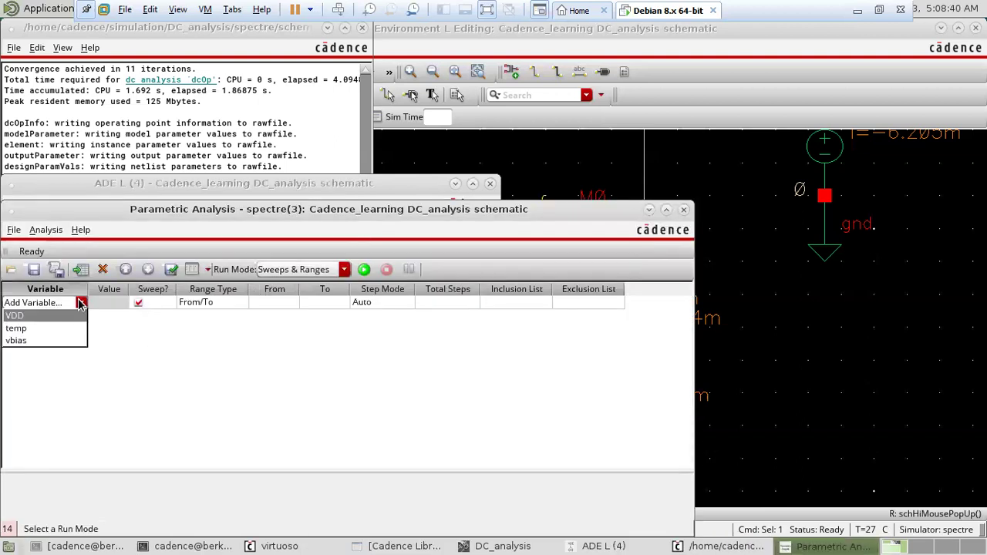
left_click(58, 341)
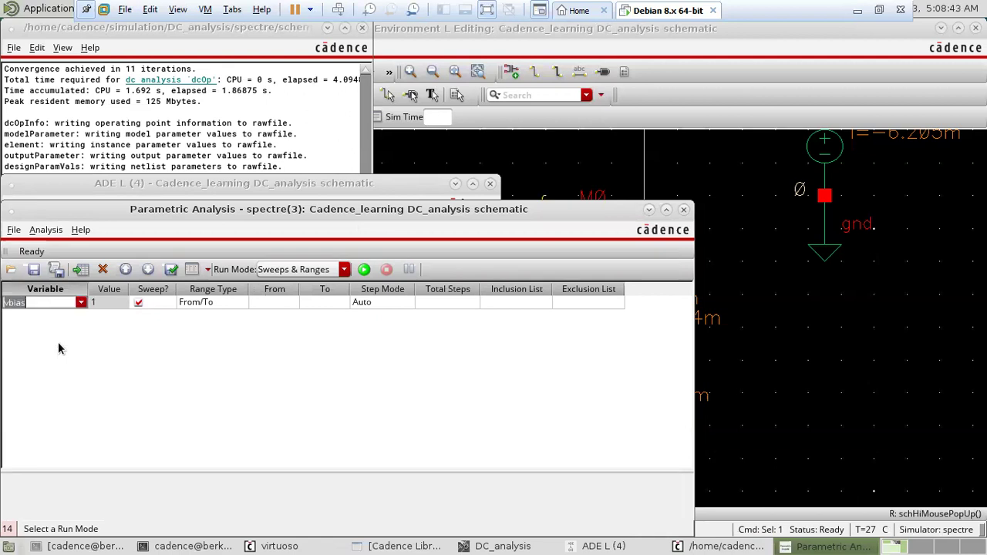
- Sweep vbias from 0.2 to 2 in 10 total steps and run it
left_click(267, 304)
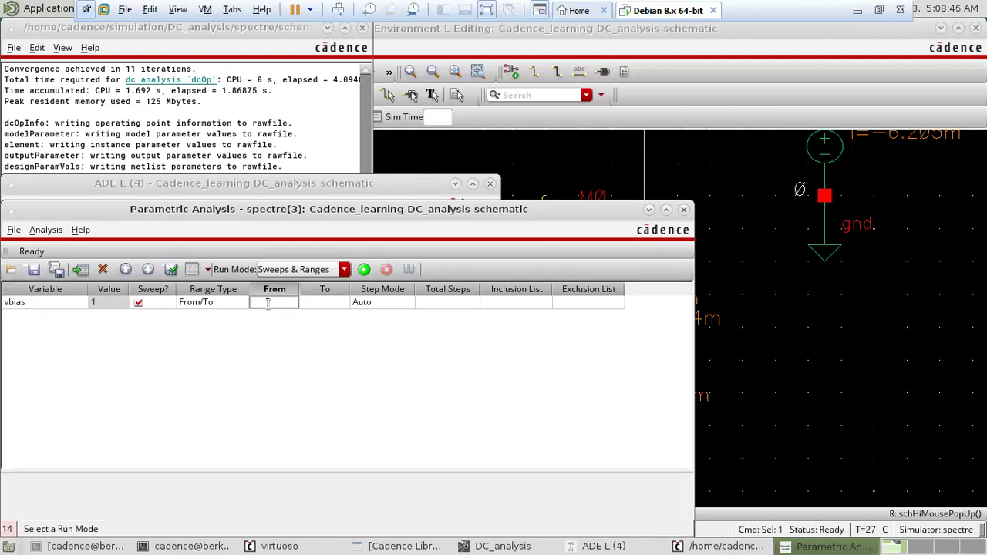
type("0.2")
left_click(319, 302)
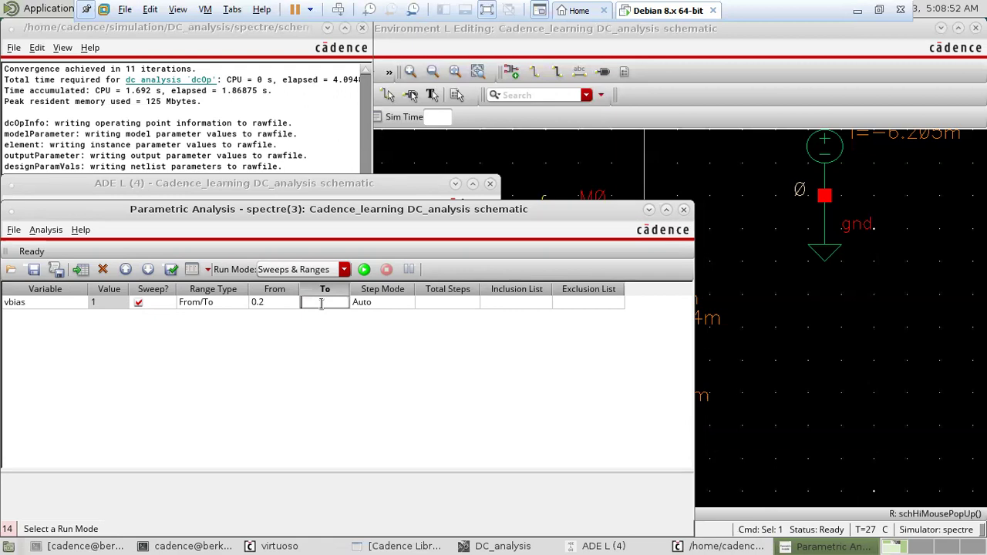
type("2")
left_click(428, 302)
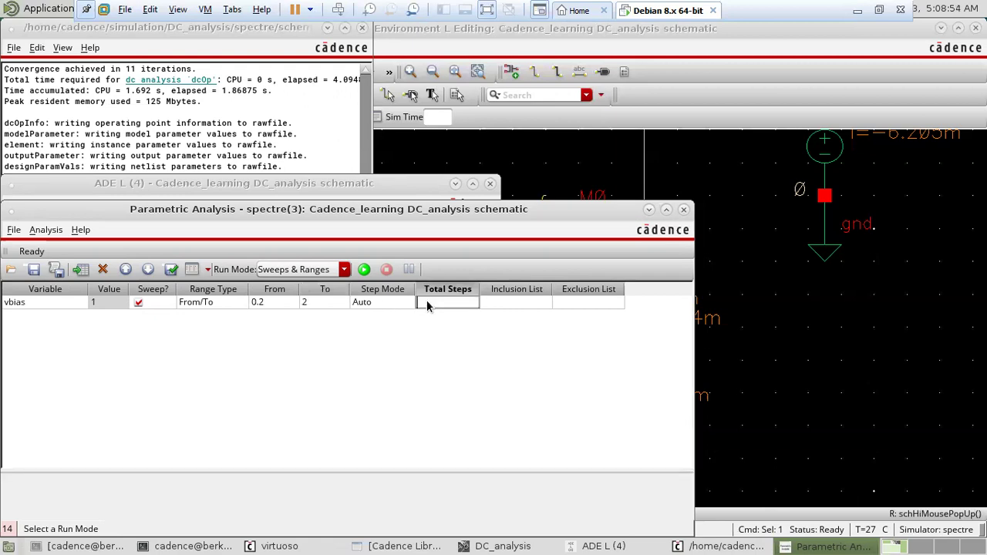
type("2")
key("BackSpace")
type("10")
left_click(407, 370)
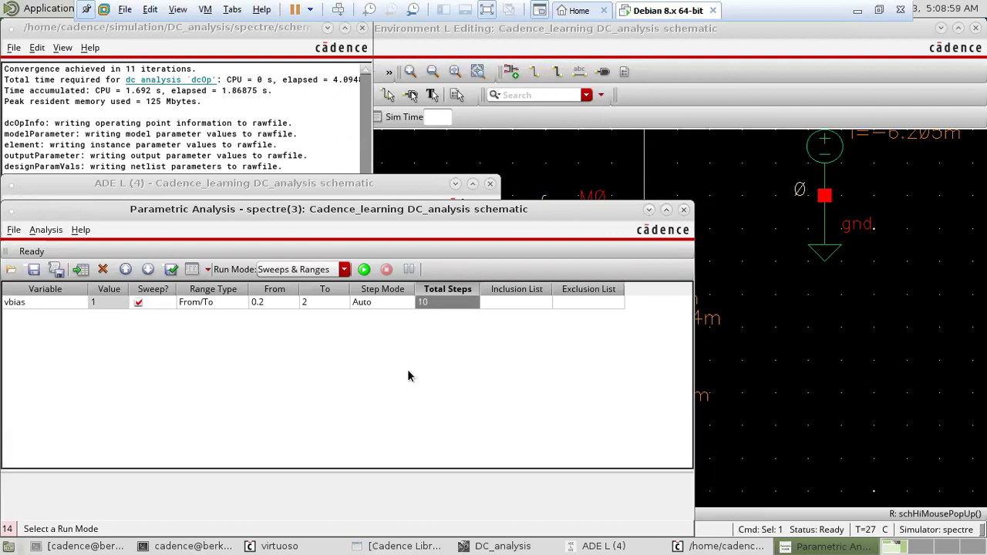
left_click(364, 270)
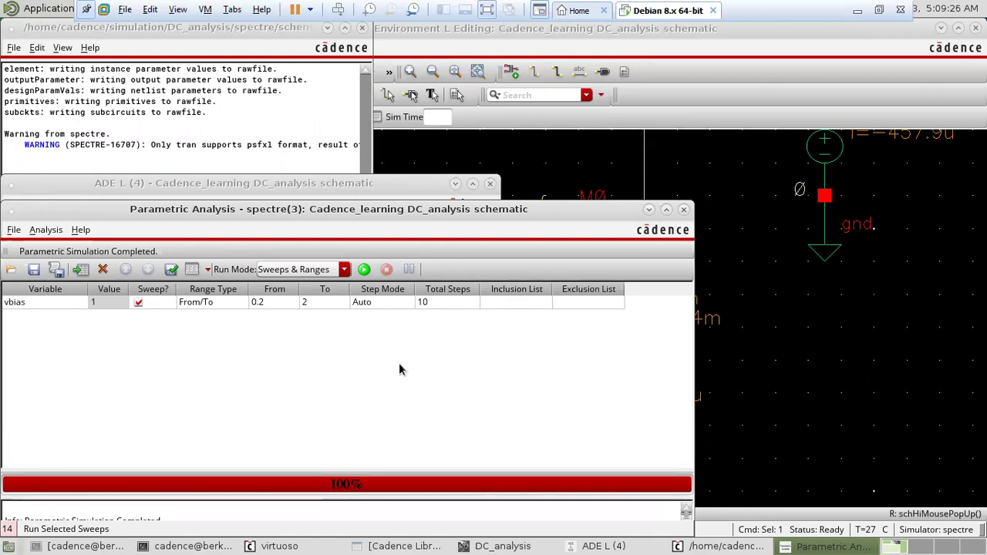
- Open the results calculator, clear the old expression, and start an operating-point pick
left_click(363, 185)
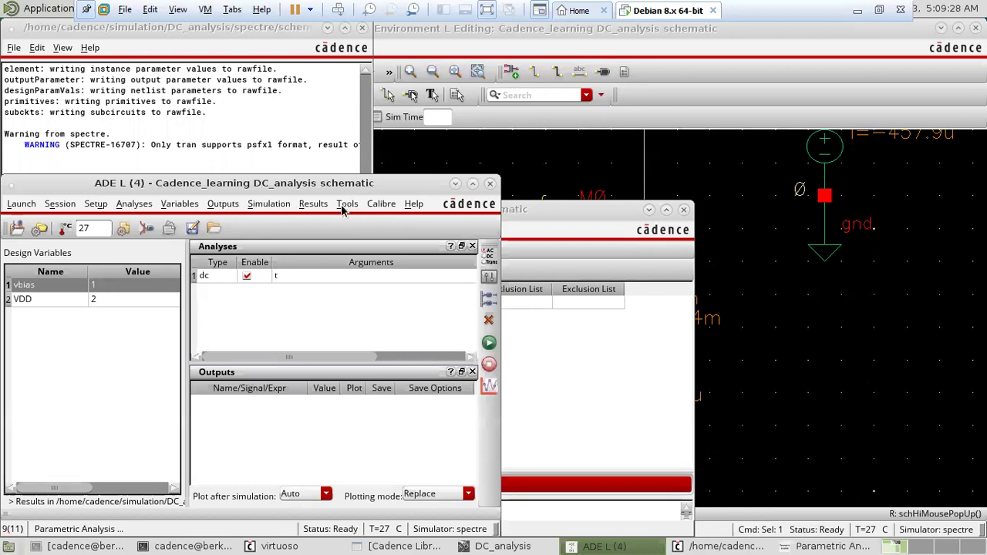
left_click(345, 205)
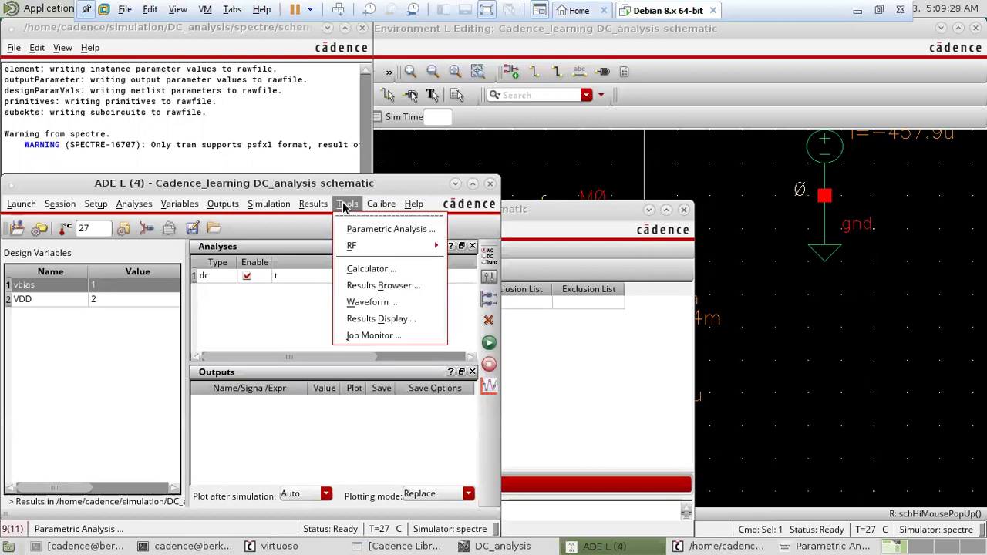
left_click(359, 269)
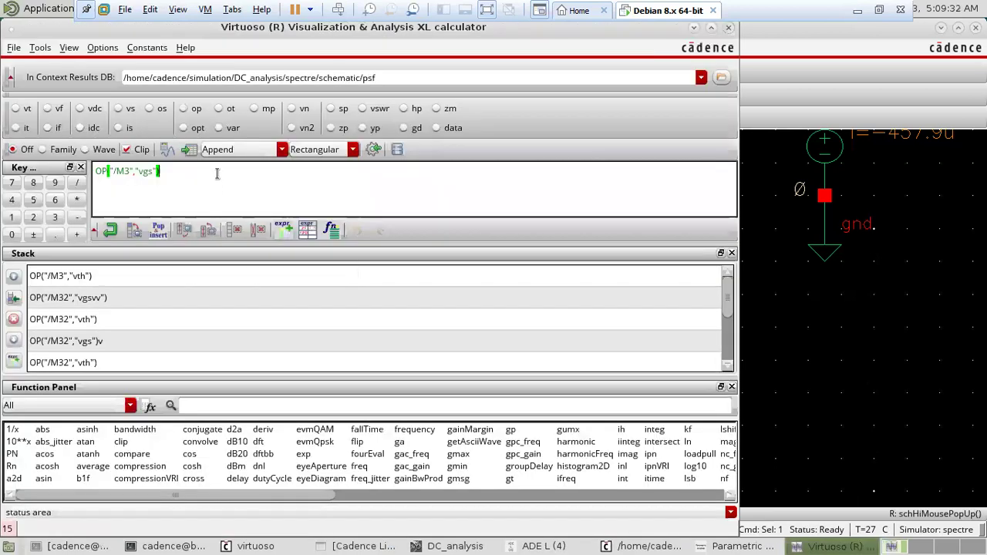
key("BackSpace")
key("BackSpace")
key("BackSpace")
key("BackSpace")
key("BackSpace")
key("BackSpace")
key("BackSpace")
key("BackSpace")
key("BackSpace")
key("BackSpace")
key("BackSpace")
key("BackSpace")
key("BackSpace")
key("BackSpace")
key("BackSpace")
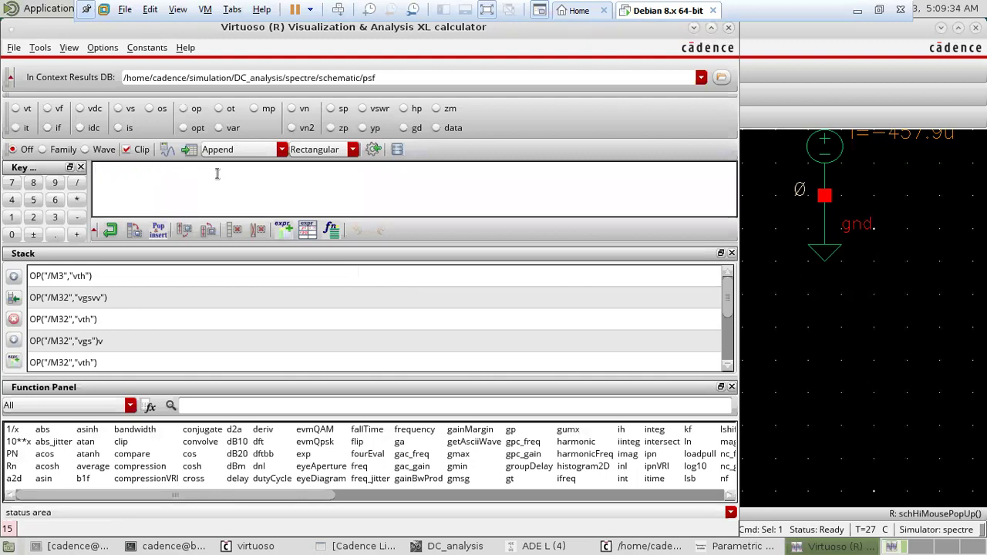
left_click(183, 109)
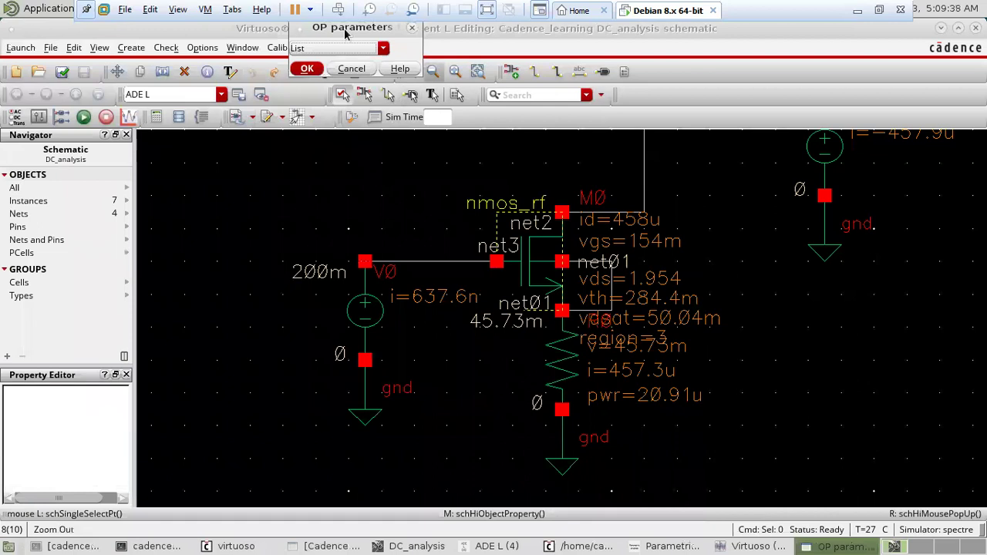
- Pick instance M0 and parameter vgs to build OP("/M0","vgs")
left_click(384, 49)
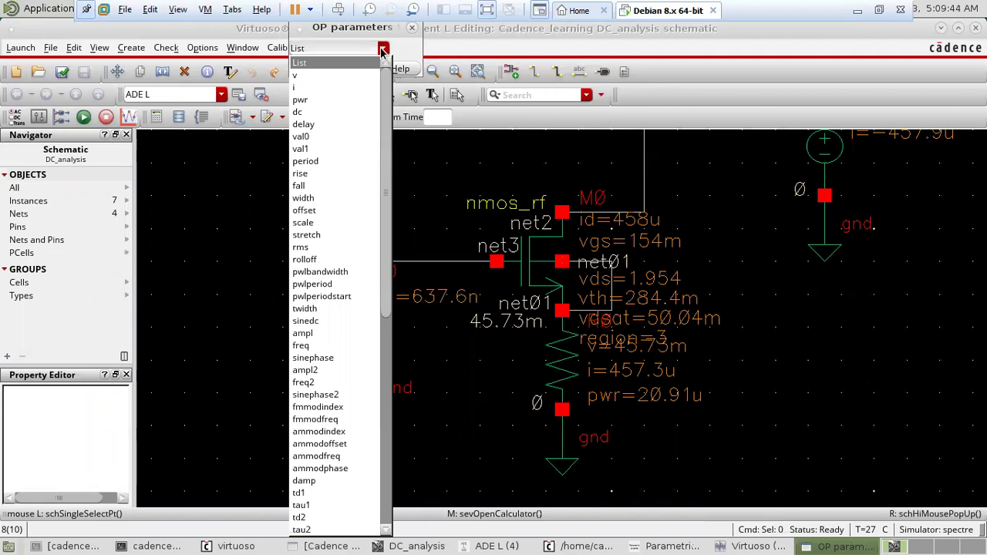
left_click(384, 49)
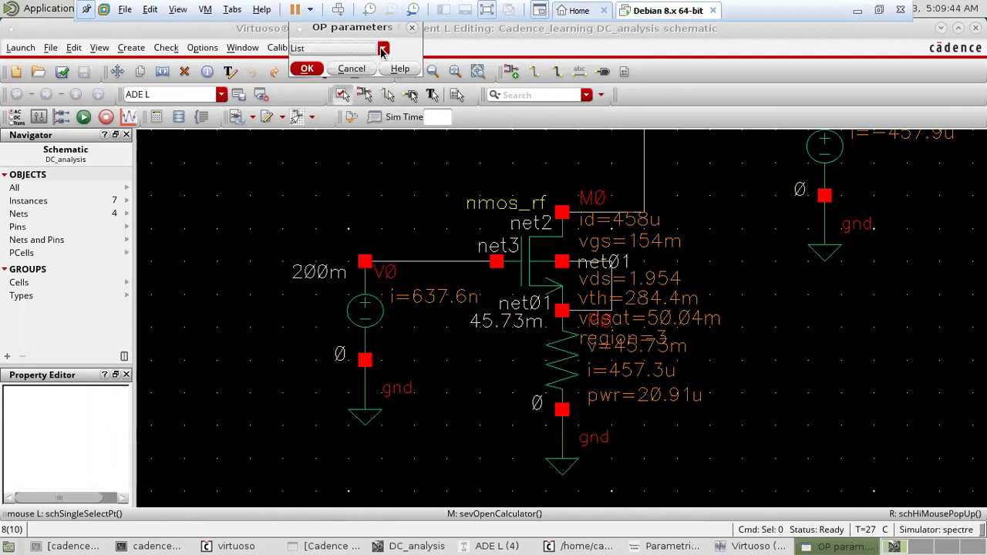
left_click(524, 278)
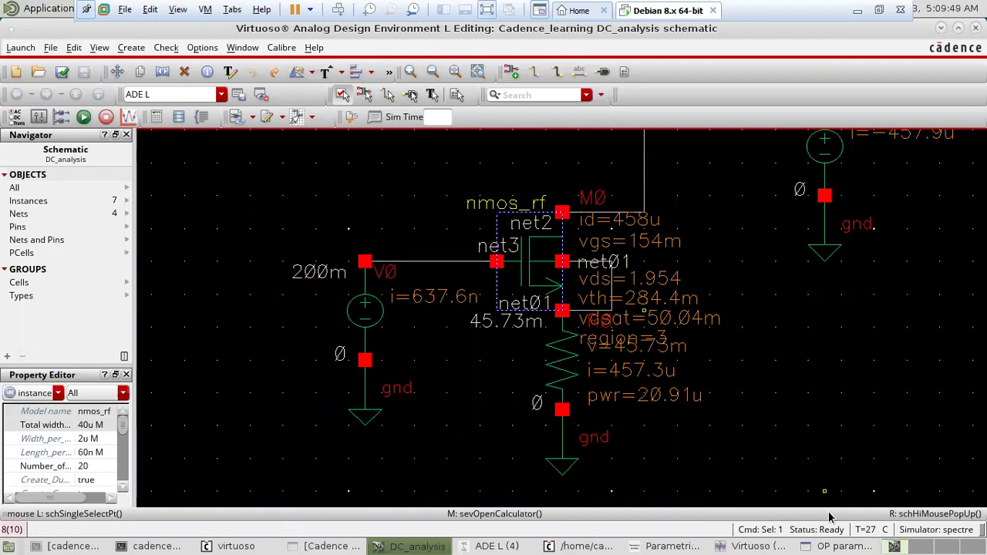
left_click(840, 546)
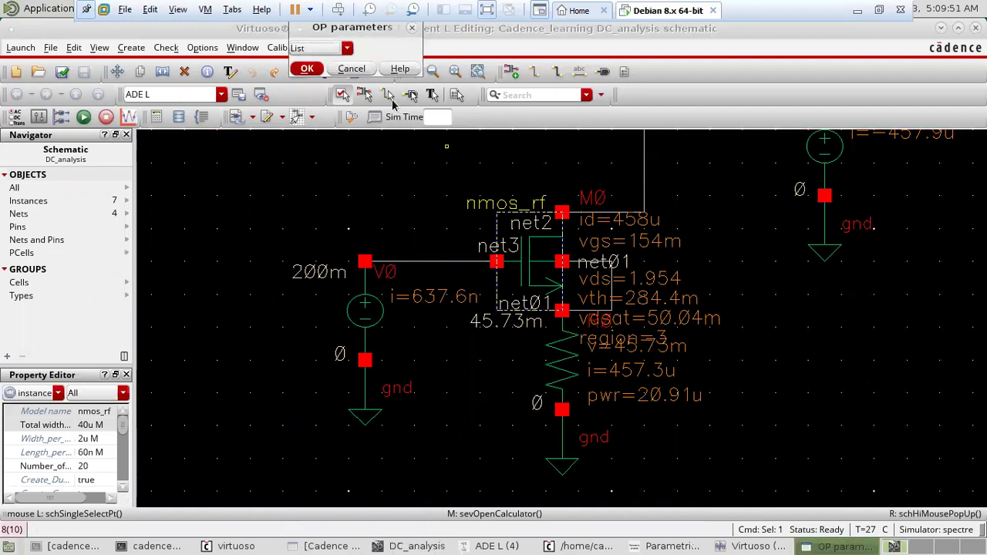
left_click(347, 49)
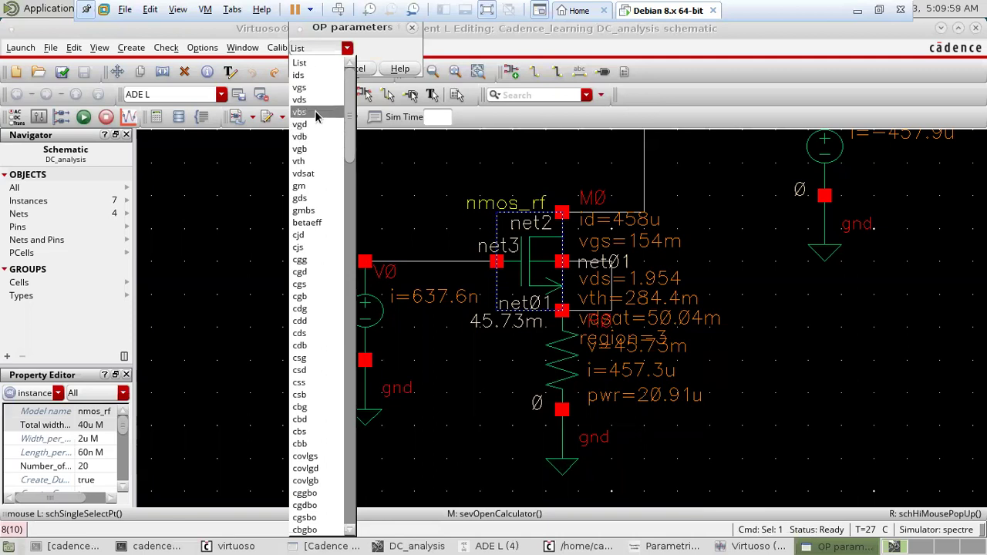
left_click(308, 65)
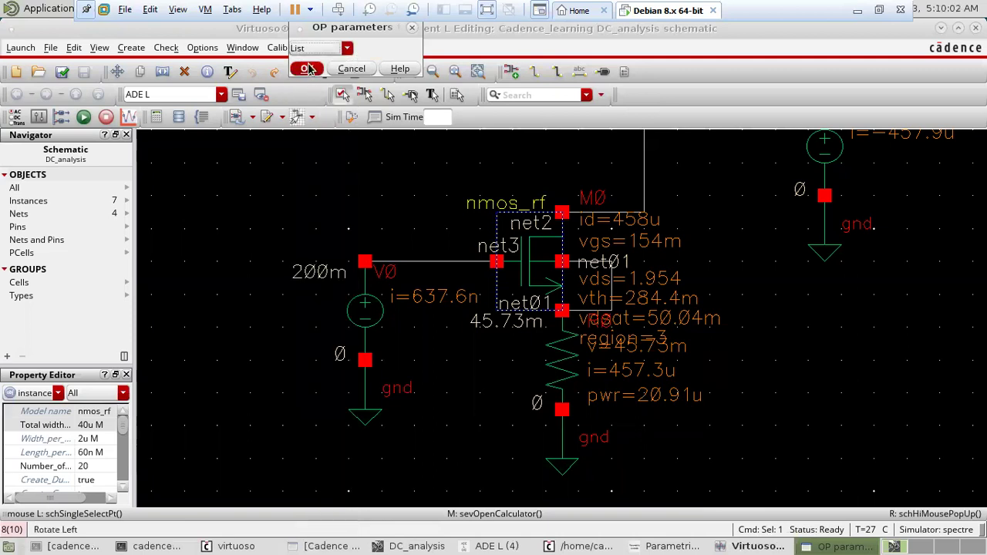
left_click(309, 68)
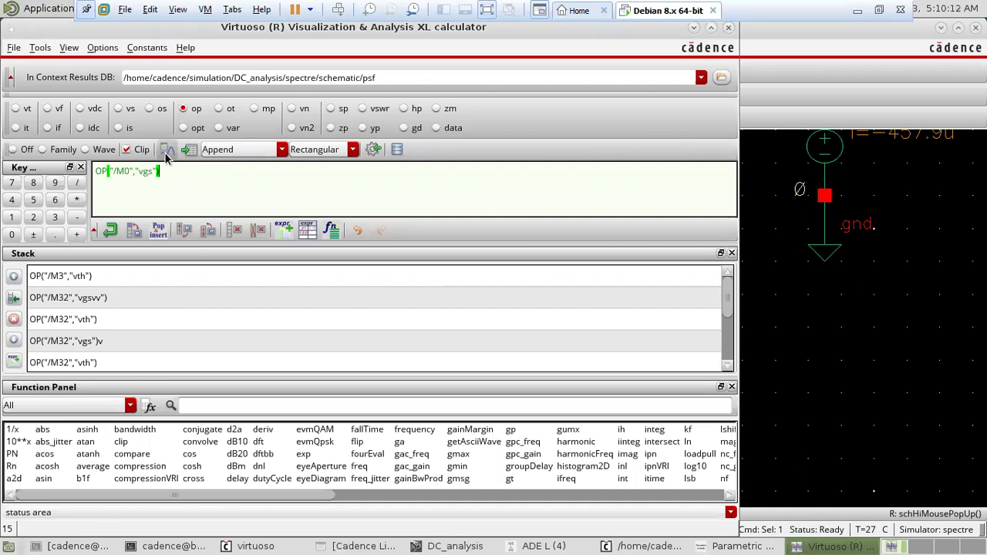
- Plot OP("/M0","vgs") against vbias from the calculator
left_click(166, 152)
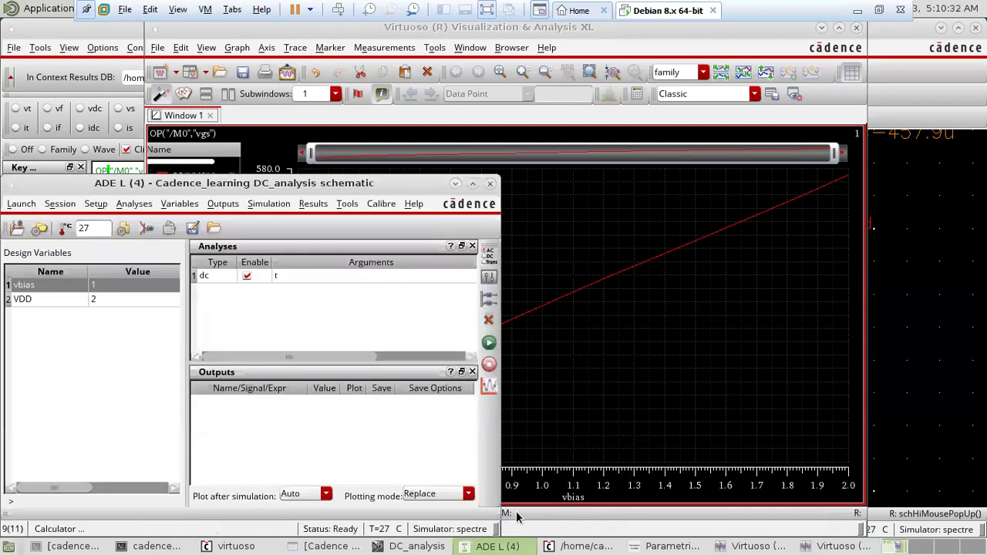
- Set the ADE L plotting mode to Append
left_click(494, 546)
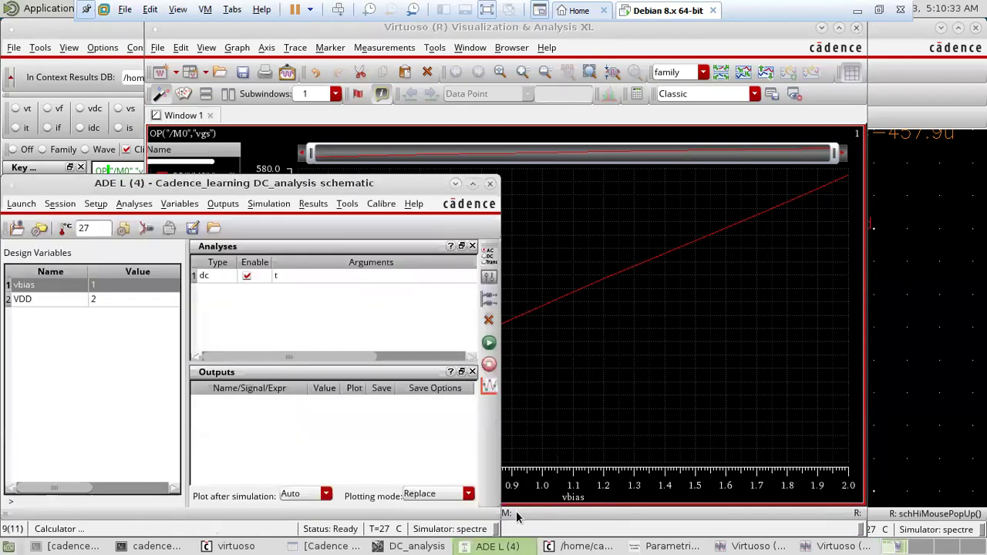
left_click(469, 495)
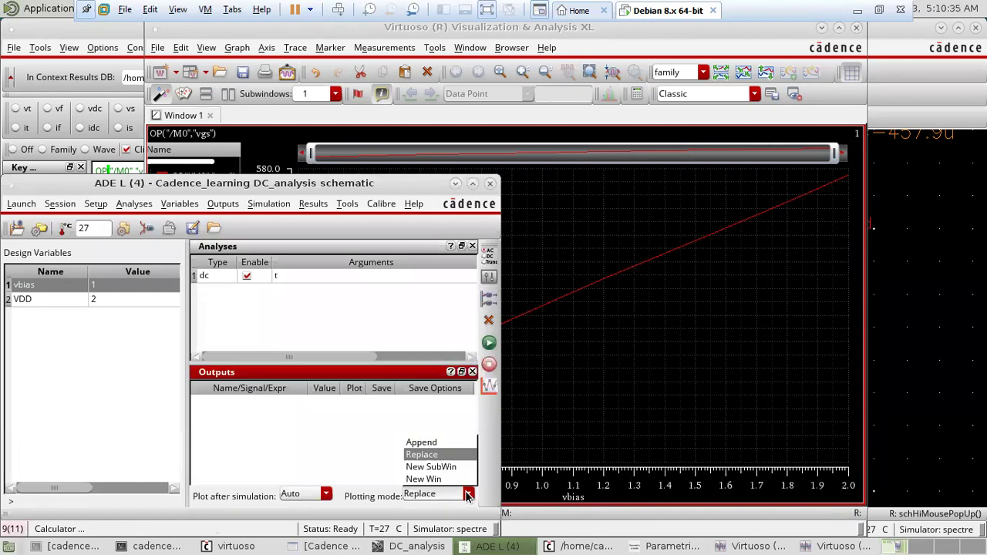
left_click(449, 444)
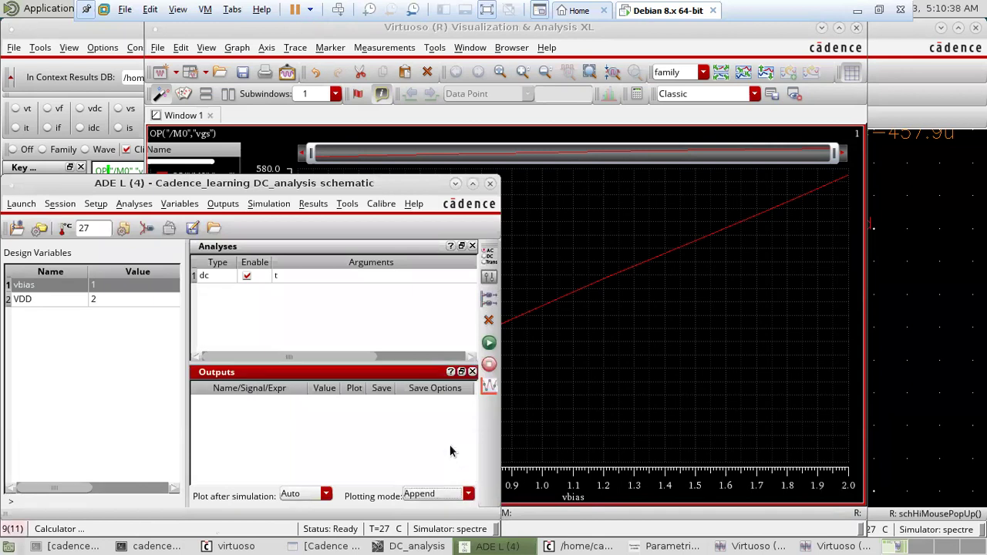
- Build OP("/M0","vth") in the calculator by picking instance M0 and parameter vth
left_click(956, 344)
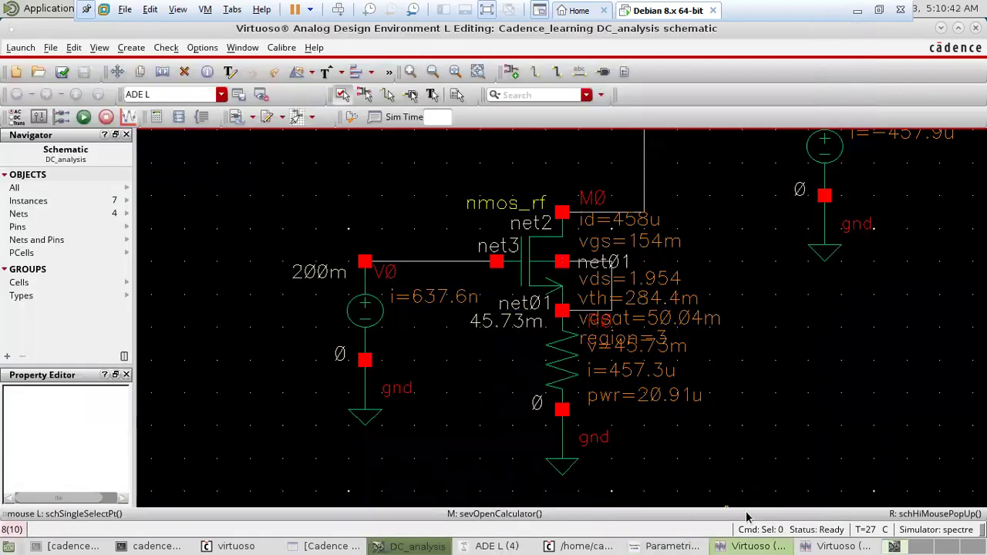
left_click(755, 546)
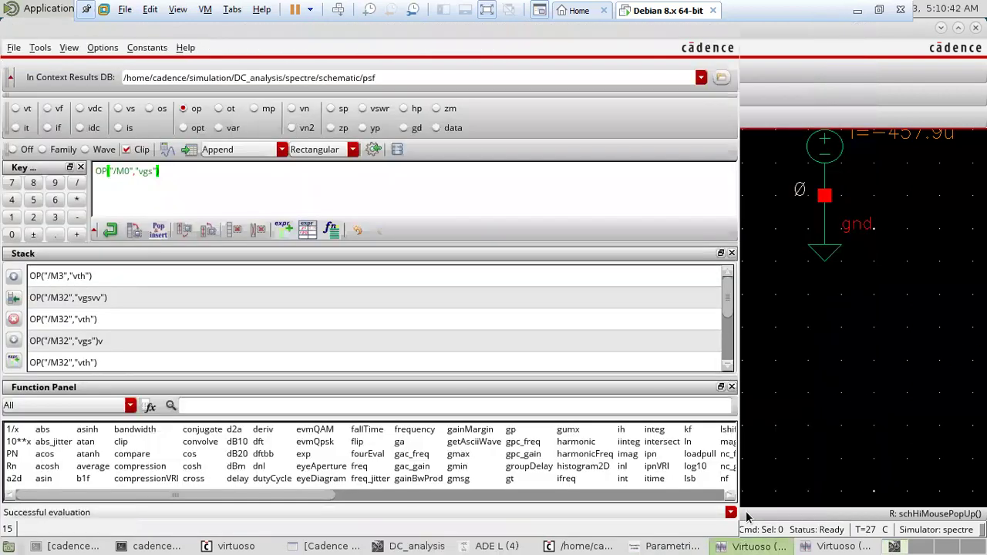
left_click(184, 109)
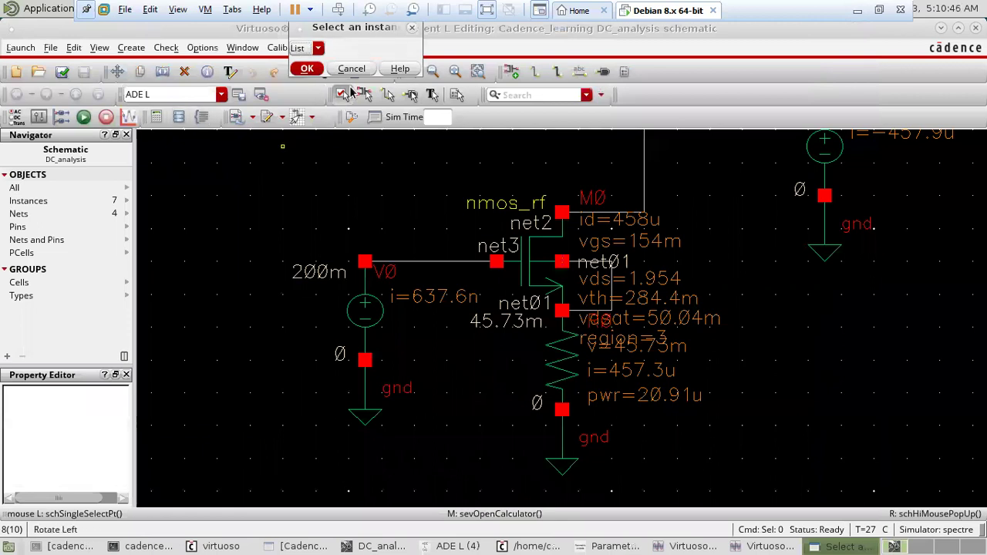
left_click(319, 47)
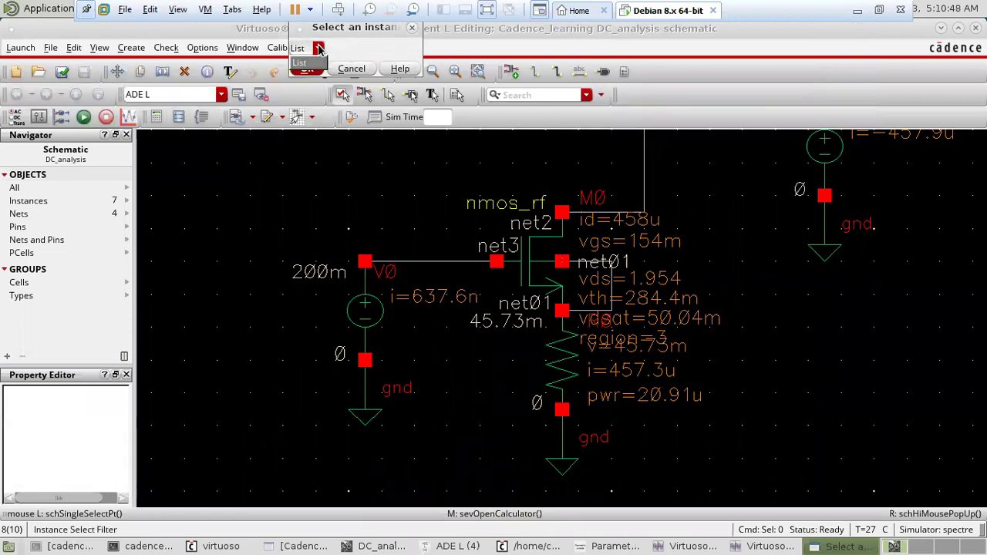
left_click(318, 48)
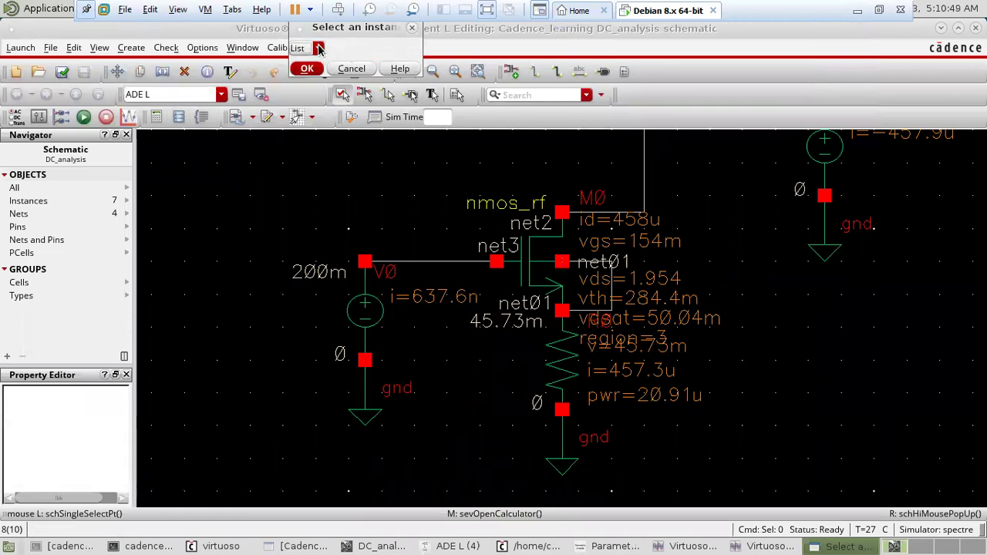
left_click(508, 289)
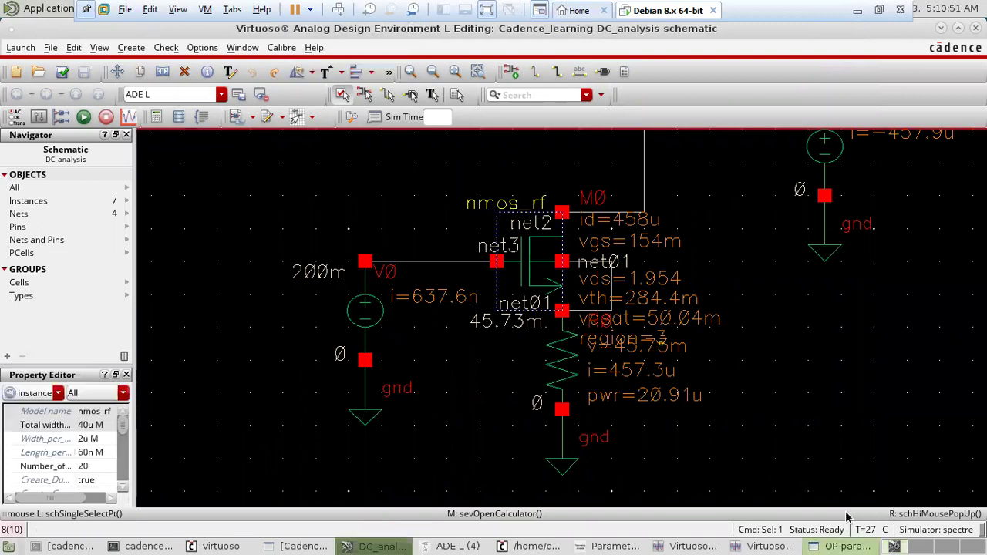
left_click(347, 49)
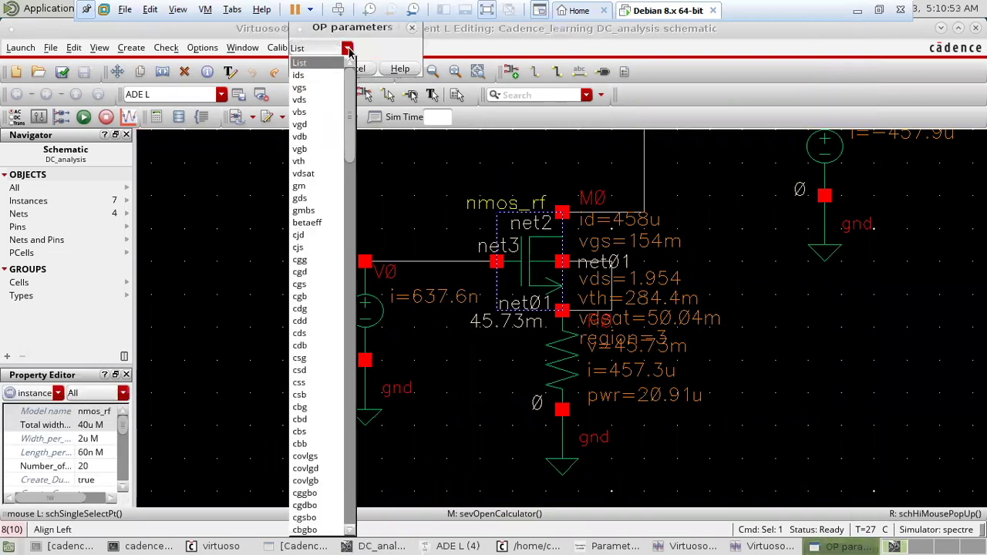
left_click(330, 161)
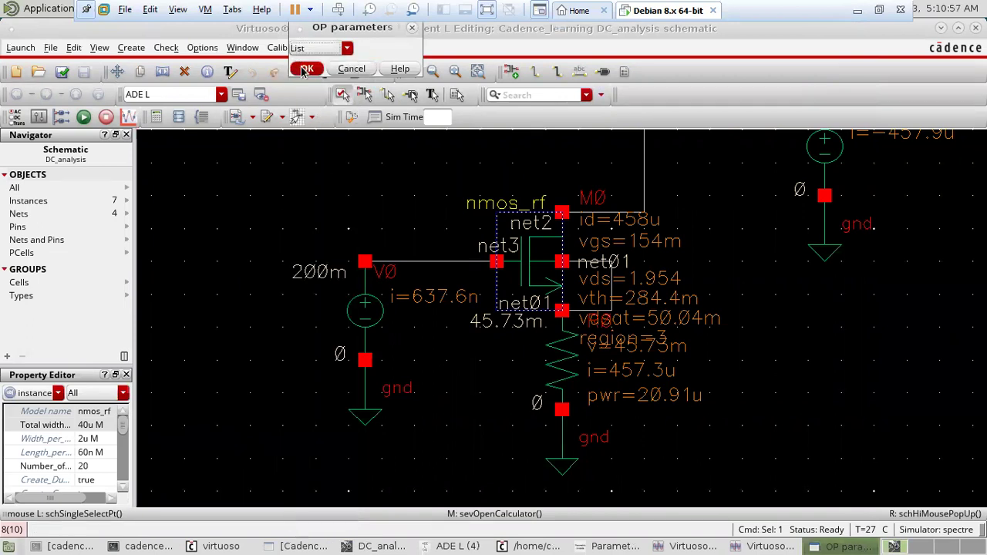
left_click(302, 69)
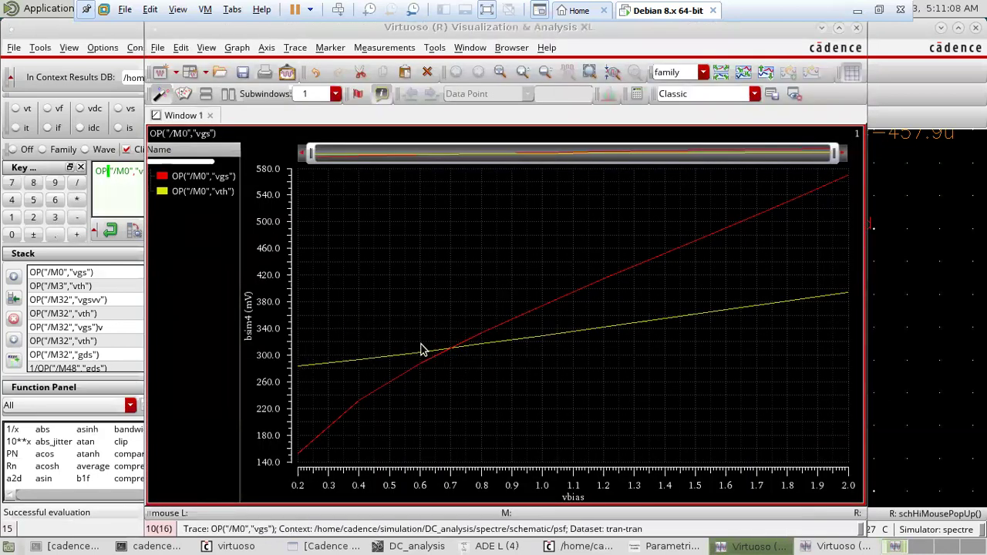
- Read a data point on the vth curve, then select the vth and red vgs traces
mouse_move(335, 363)
left_click(348, 360)
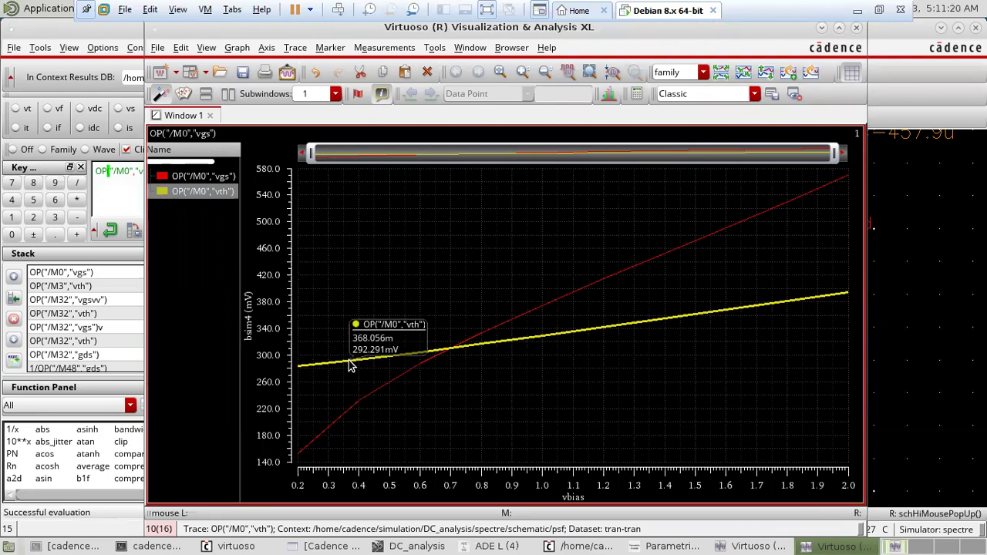
left_click(534, 308)
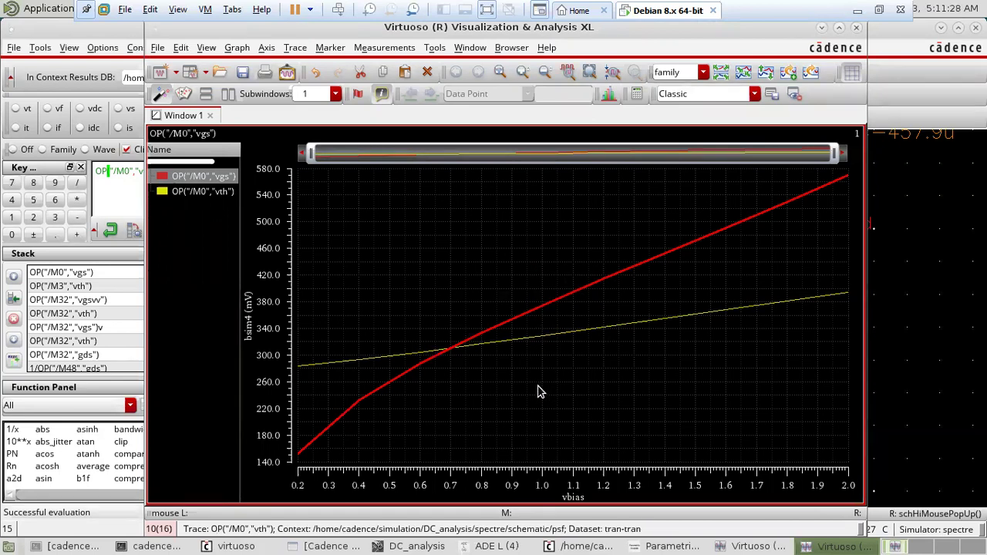
- Place a vertical marker at vbias 1.10274, reading vgs 396.21 mV and vth 337.048 mV
key("v")
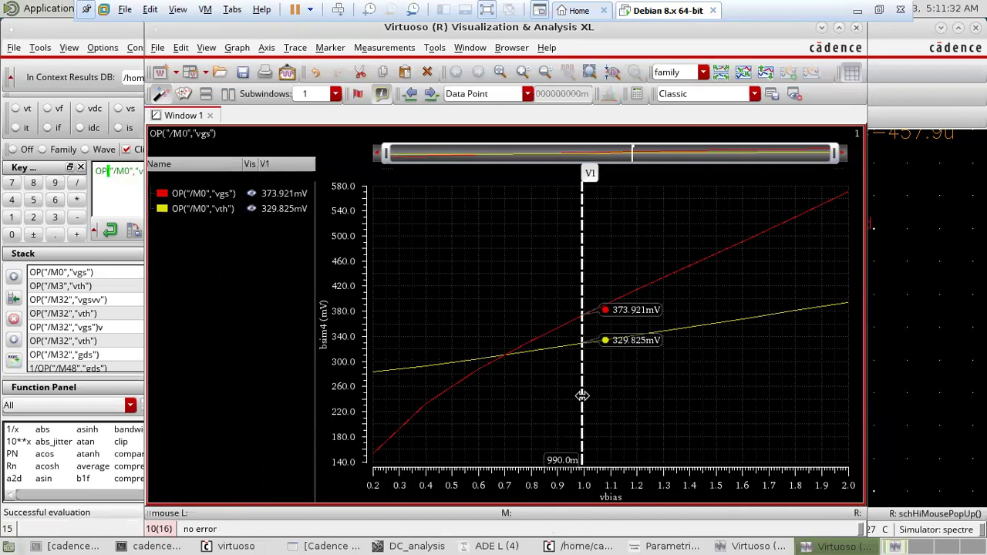
mouse_move(579, 394)
left_mouse_down()
mouse_move(570, 394)
mouse_move(613, 395)
left_mouse_up()
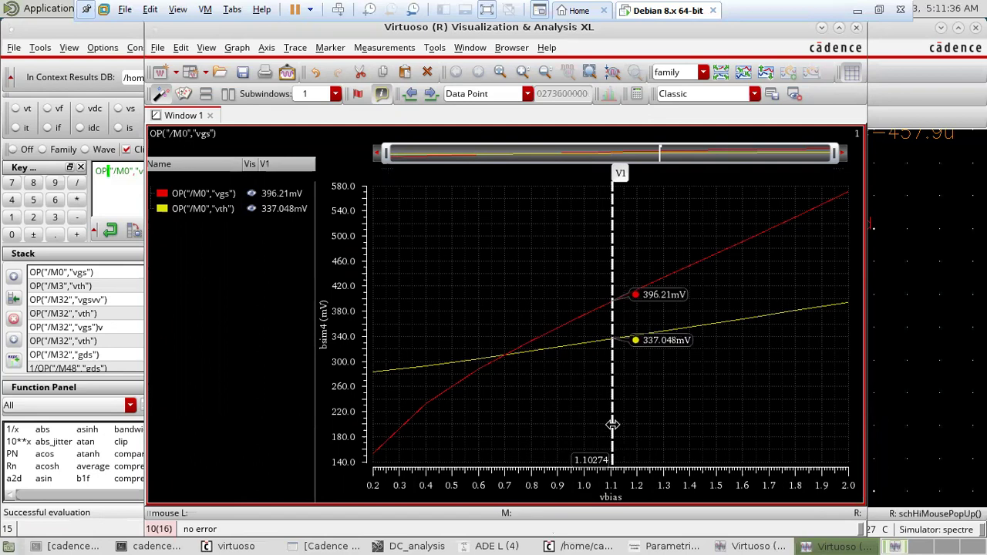
mouse_move(622, 346)
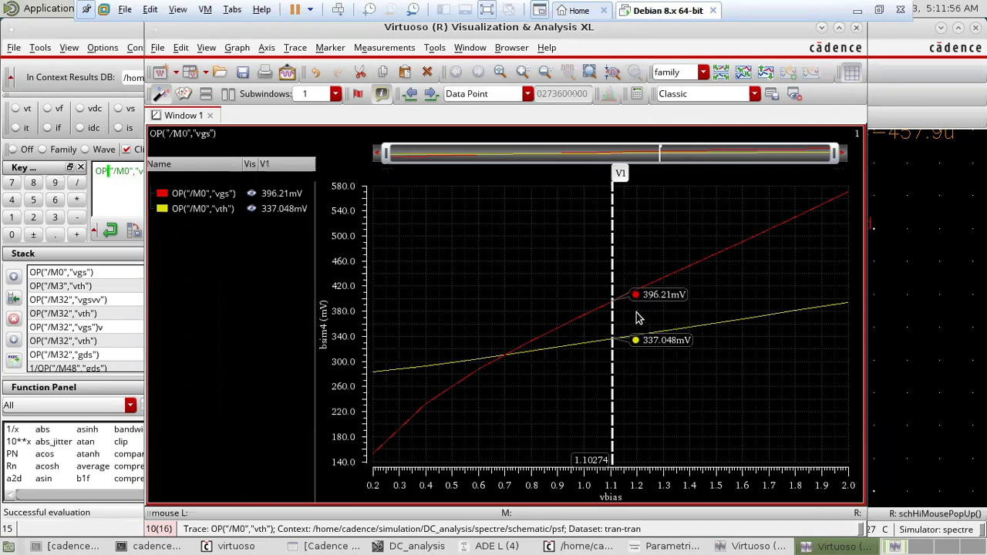
- Close the graph window and the calculator window
left_click(857, 28)
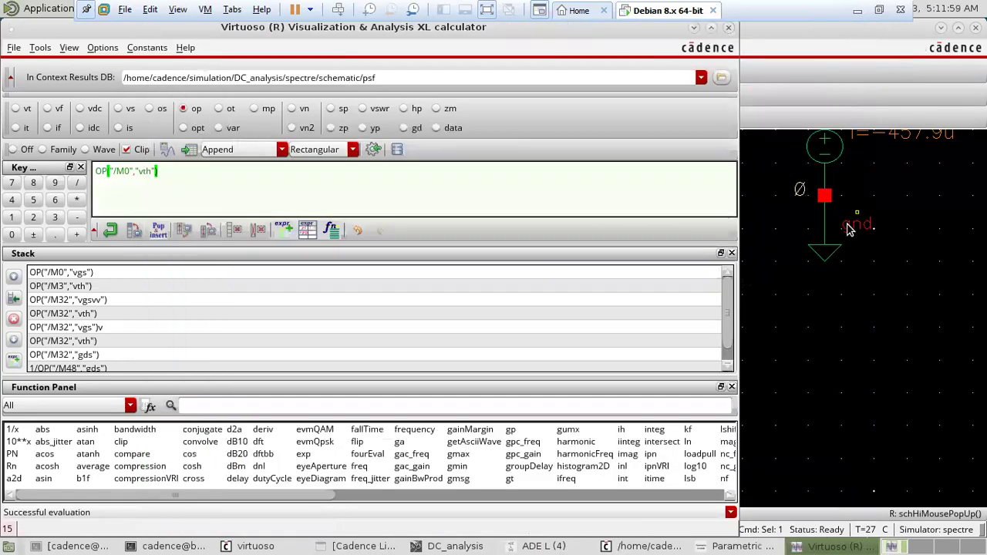
left_click(728, 28)
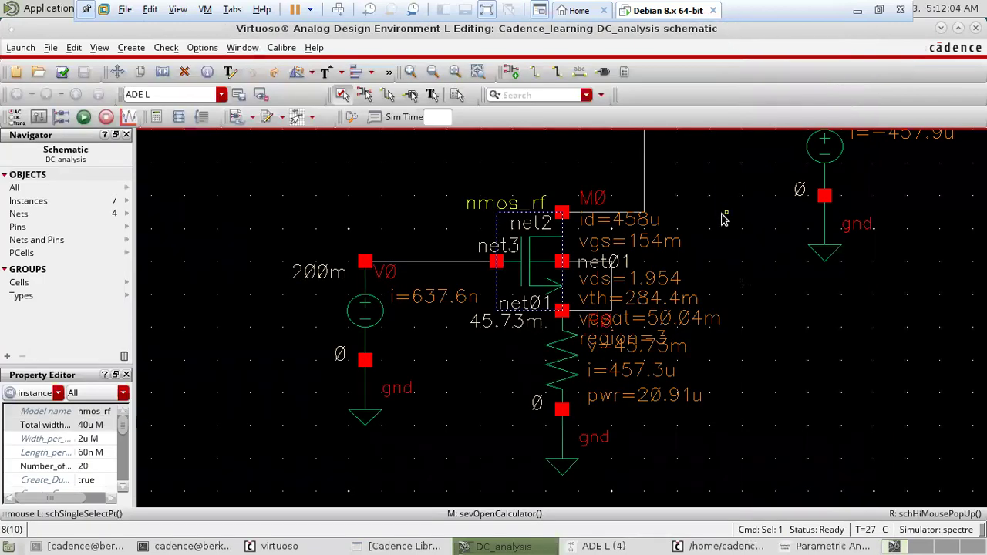